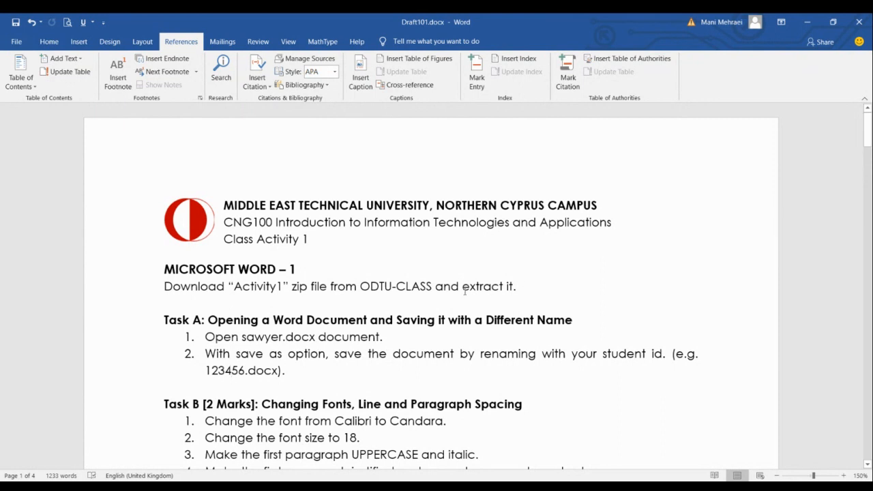
- Read the Task A instructions on opening and renaming the document, and the first Task B item on changing the font
{"action": "scroll", "coordinate": [316, 299], "scroll_direction": "down", "scroll_amount": 3}
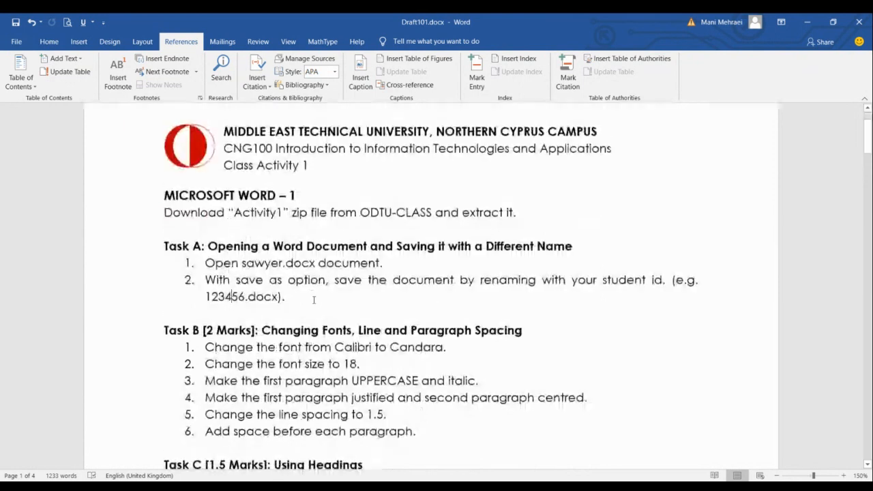
{"action": "scroll", "coordinate": [316, 294], "scroll_direction": "down", "scroll_amount": 1}
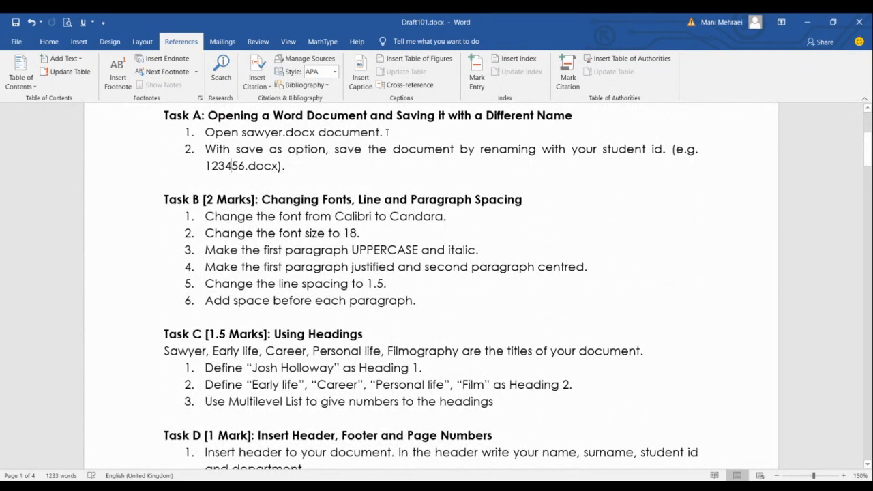
{"action": "left_click_drag", "start_coordinate": [387, 132], "coordinate": [218, 132]}
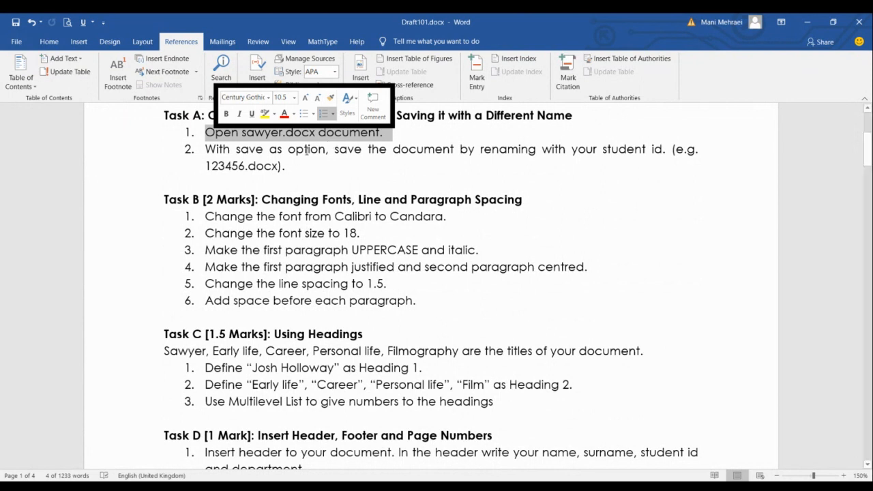
{"action": "left_click_drag", "start_coordinate": [280, 150], "coordinate": [242, 151]}
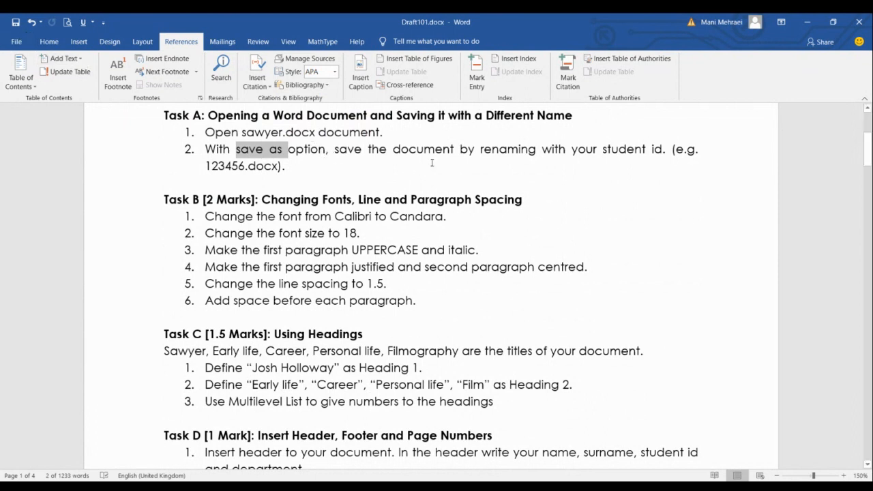
{"action": "left_click", "coordinate": [248, 170]}
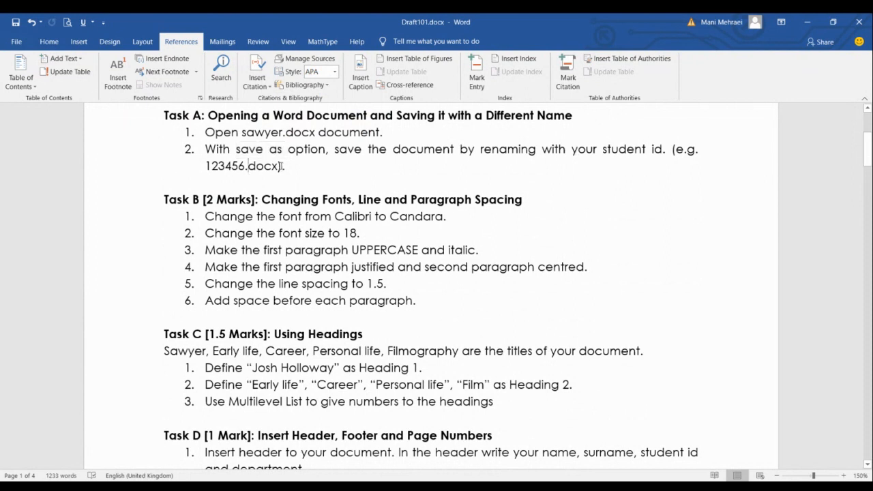
{"action": "left_click_drag", "start_coordinate": [284, 167], "coordinate": [199, 170]}
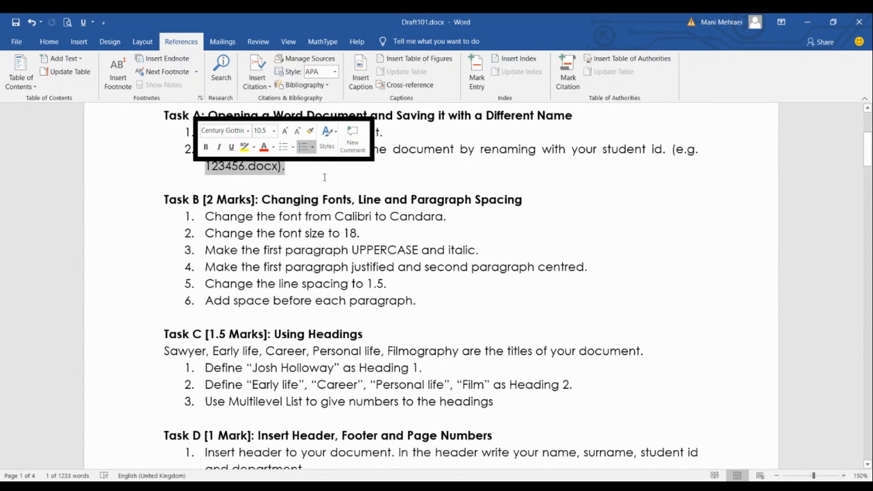
{"action": "left_click", "coordinate": [291, 215]}
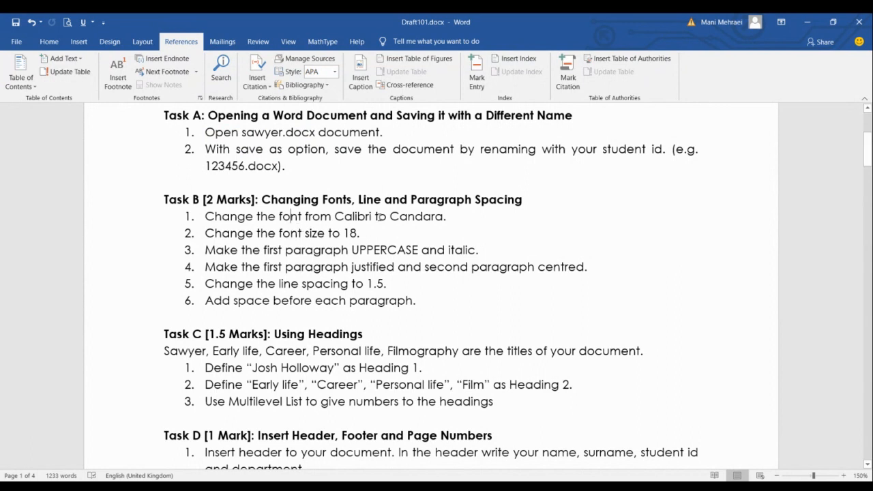
{"action": "left_click_drag", "start_coordinate": [377, 217], "coordinate": [336, 216]}
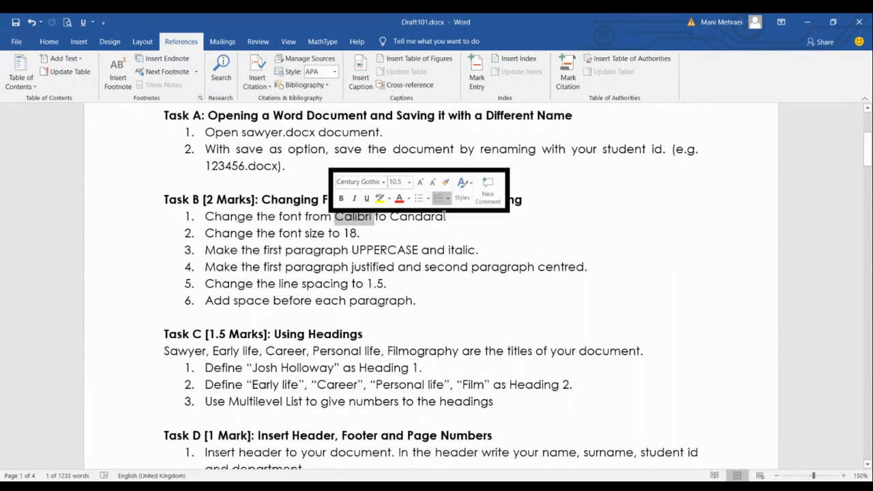
- Set the font of the word "Candara." in the first item of Task B to Candara
{"action": "left_click_drag", "start_coordinate": [447, 217], "coordinate": [394, 218]}
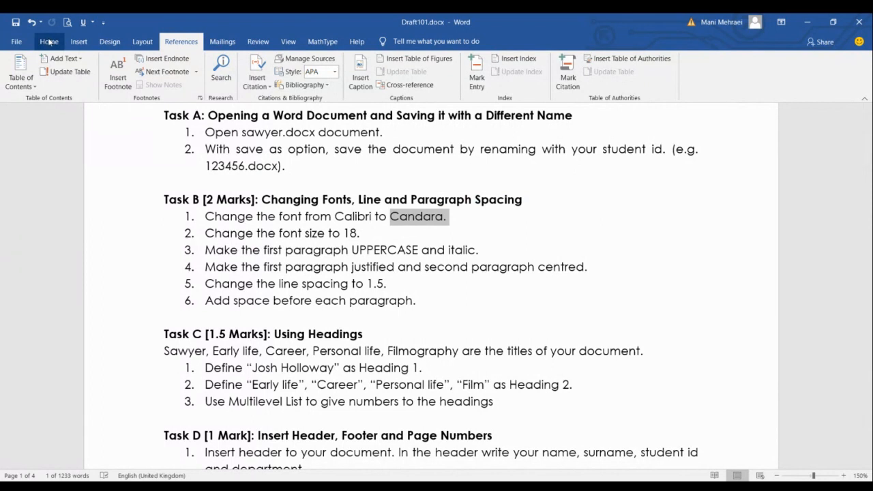
{"action": "left_click", "coordinate": [48, 42]}
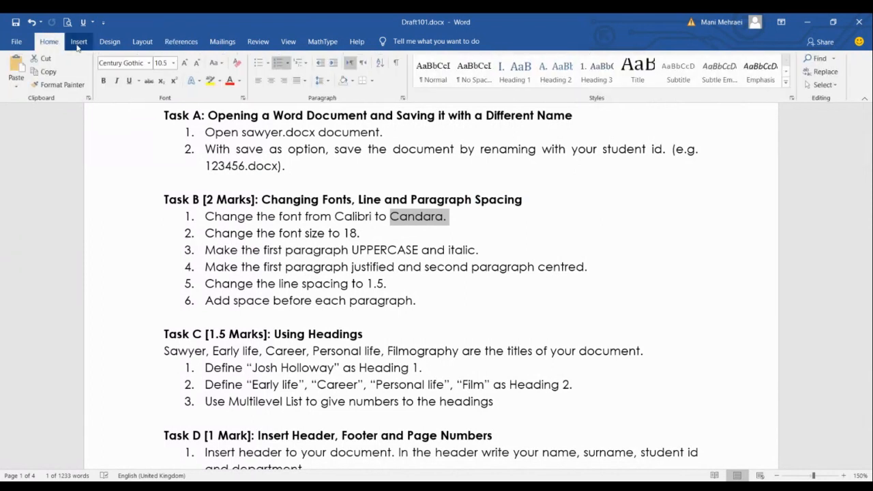
{"action": "left_click", "coordinate": [148, 63]}
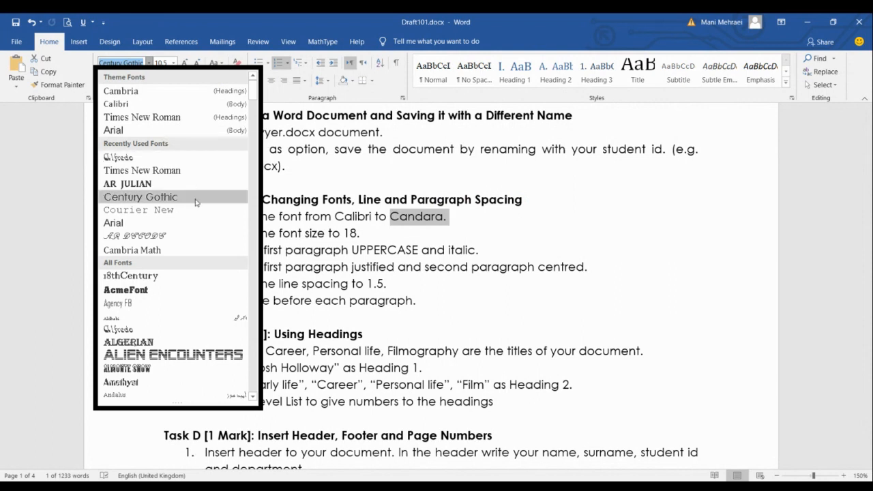
{"action": "scroll", "coordinate": [196, 268], "scroll_direction": "down", "scroll_amount": 8}
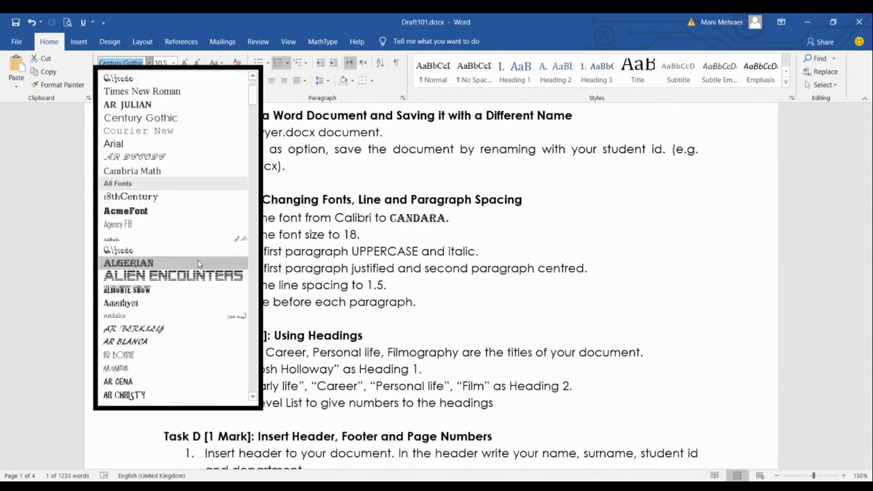
{"action": "scroll", "coordinate": [178, 201], "scroll_direction": "down", "scroll_amount": 3}
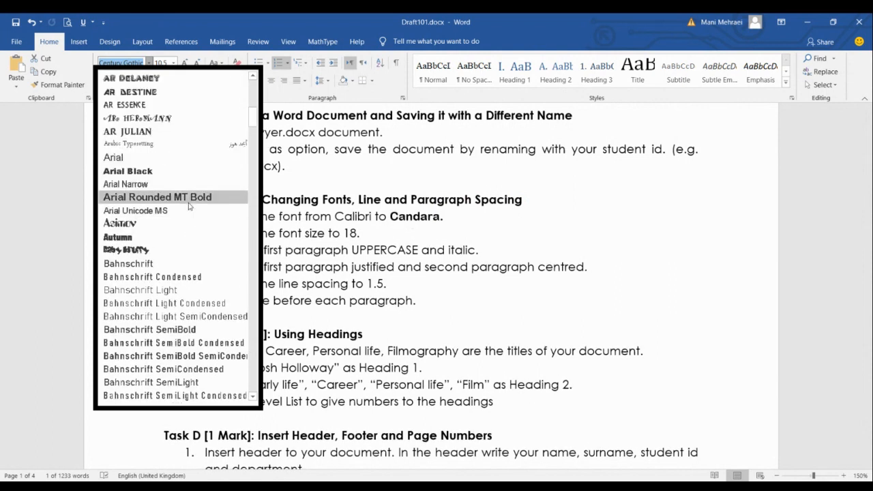
{"action": "scroll", "coordinate": [176, 199], "scroll_direction": "down", "scroll_amount": 3}
{"action": "scroll", "coordinate": [176, 199], "scroll_direction": "down", "scroll_amount": 2}
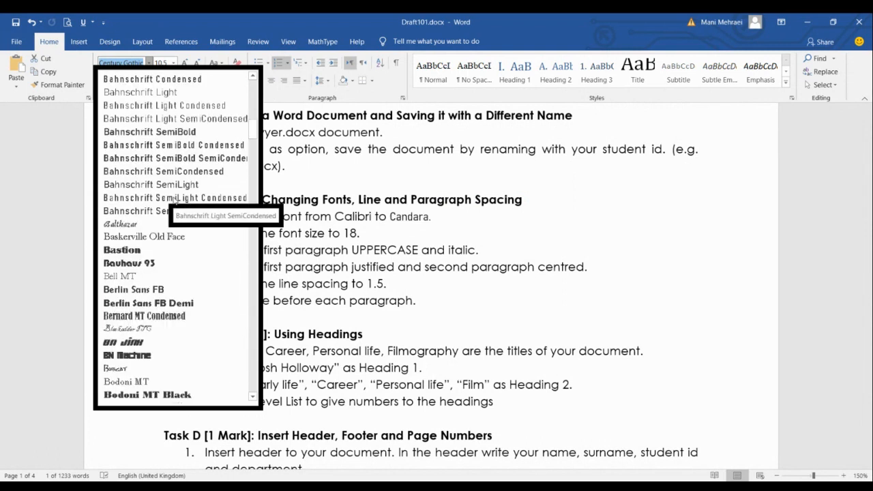
{"action": "scroll", "coordinate": [175, 199], "scroll_direction": "down", "scroll_amount": 3}
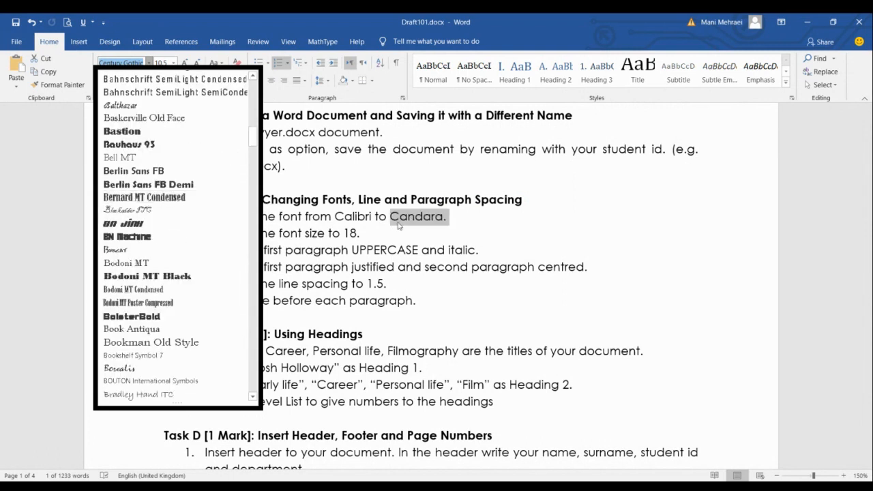
{"action": "scroll", "coordinate": [196, 232], "scroll_direction": "down", "scroll_amount": 4}
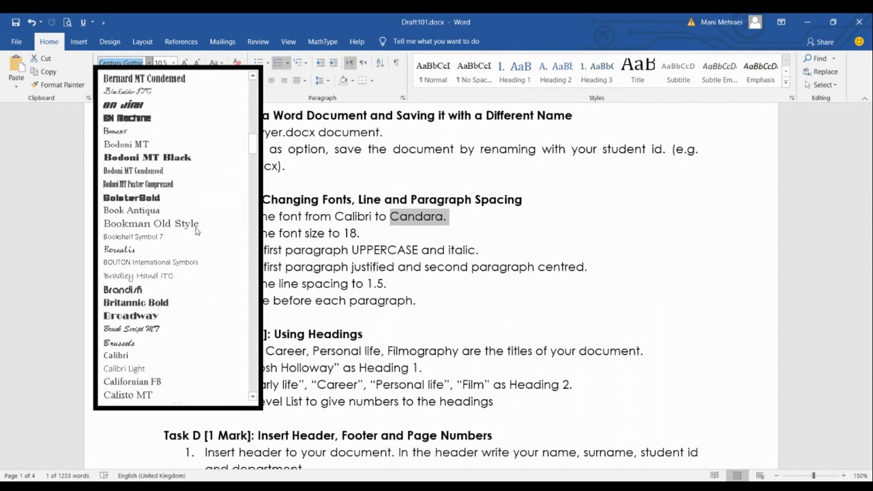
{"action": "scroll", "coordinate": [196, 232], "scroll_direction": "down", "scroll_amount": 1}
{"action": "scroll", "coordinate": [194, 225], "scroll_direction": "down", "scroll_amount": 2}
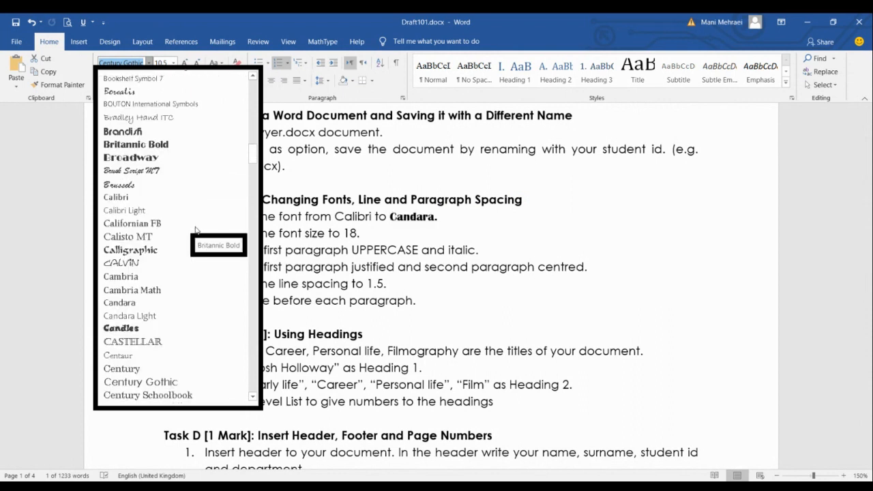
{"action": "left_click", "coordinate": [119, 303]}
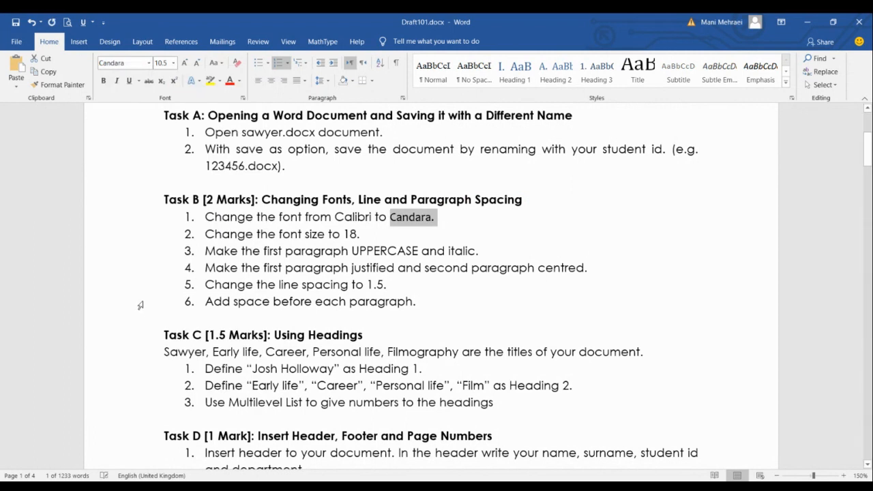
{"action": "left_click", "coordinate": [388, 217]}
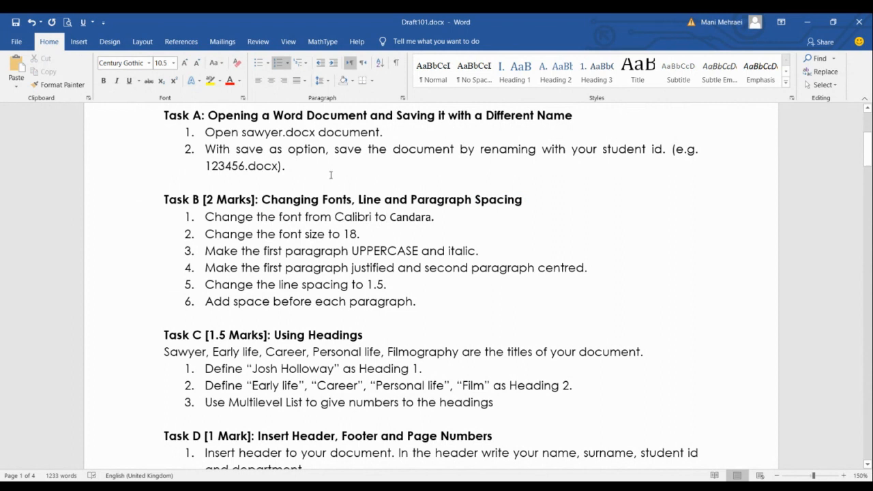
- Change the font of the whole Josh Holloway article, from its title to the end of the document, to Candara
{"action": "left_click_drag", "start_coordinate": [385, 132], "coordinate": [206, 131]}
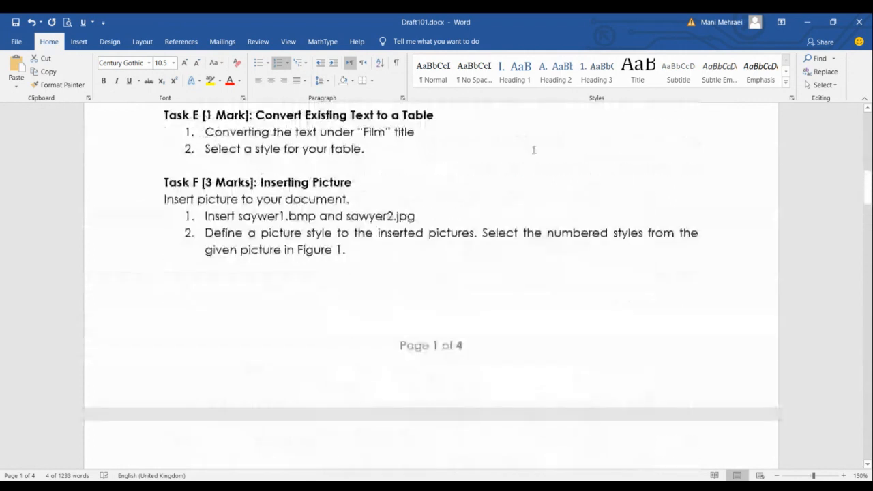
{"action": "scroll", "coordinate": [535, 150], "scroll_direction": "up", "scroll_amount": 1}
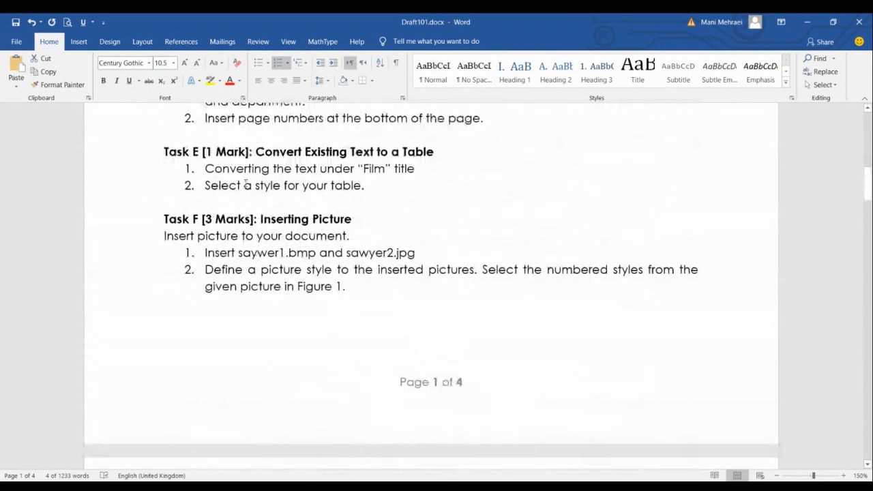
{"action": "scroll", "coordinate": [448, 256], "scroll_direction": "down", "scroll_amount": 9}
{"action": "scroll", "coordinate": [445, 258], "scroll_direction": "down", "scroll_amount": 20}
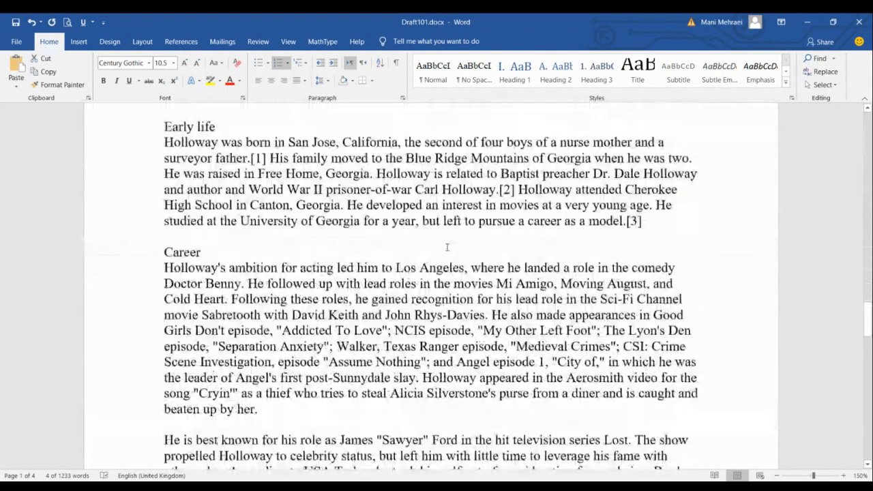
{"action": "scroll", "coordinate": [446, 247], "scroll_direction": "up", "scroll_amount": 3}
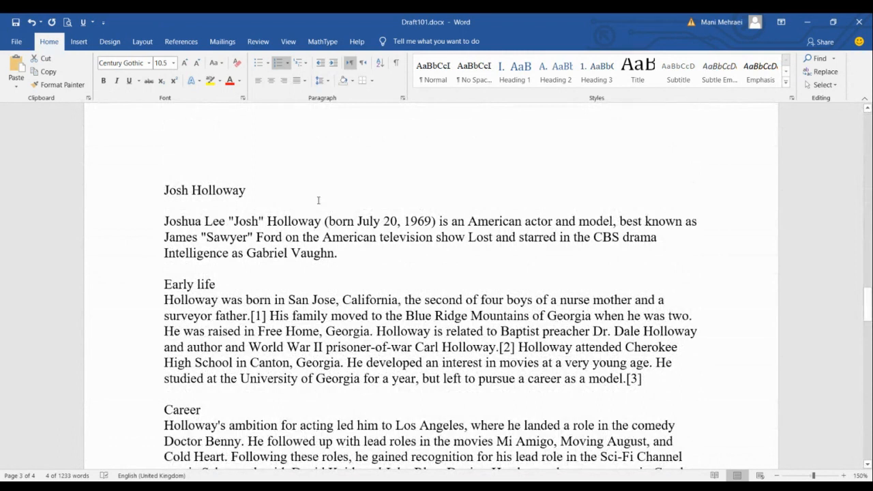
{"action": "scroll", "coordinate": [318, 200], "scroll_direction": "down", "scroll_amount": 2}
{"action": "scroll", "coordinate": [306, 189], "scroll_direction": "up", "scroll_amount": 2}
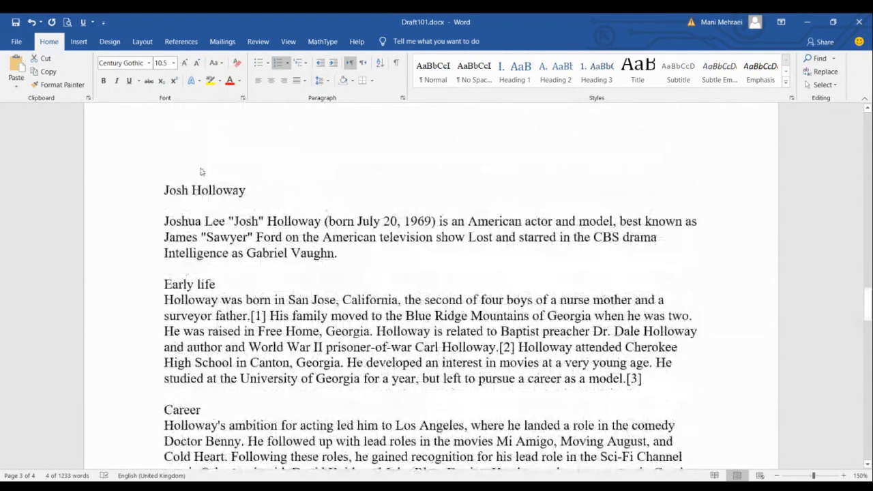
{"action": "left_click_drag", "start_coordinate": [164, 190], "coordinate": [480, 380]}
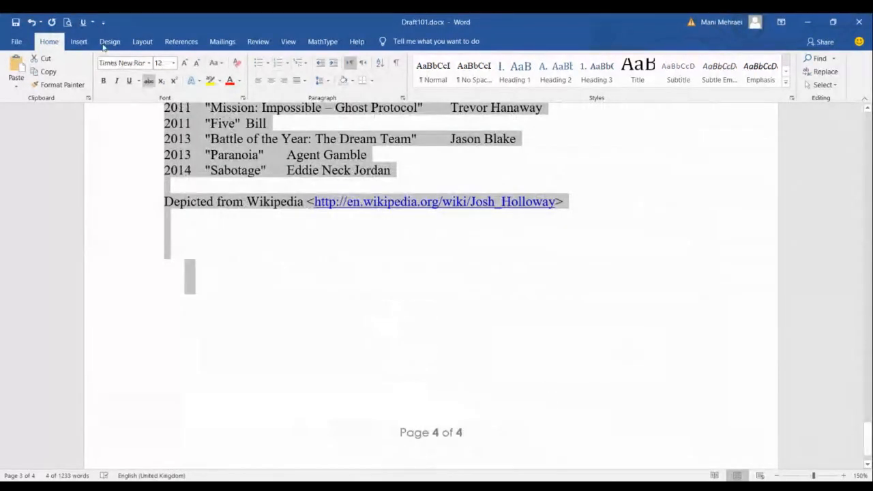
{"action": "left_click", "coordinate": [150, 63]}
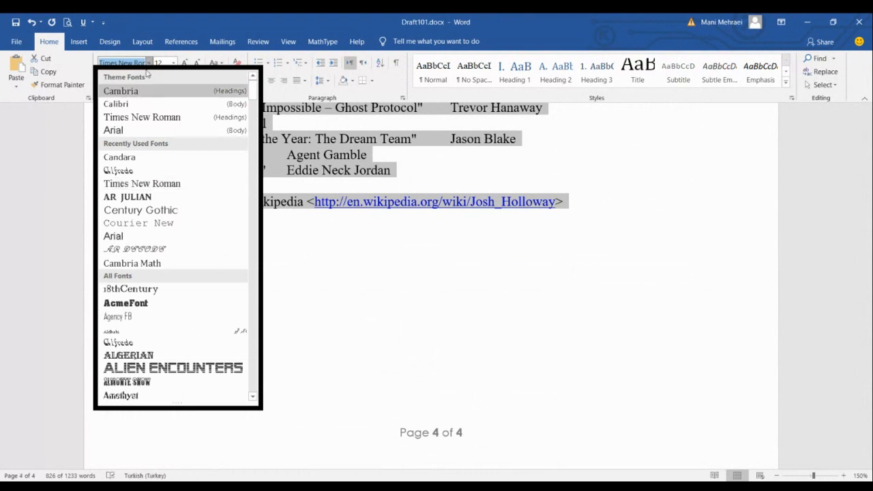
{"action": "scroll", "coordinate": [174, 157], "scroll_direction": "down", "scroll_amount": 15}
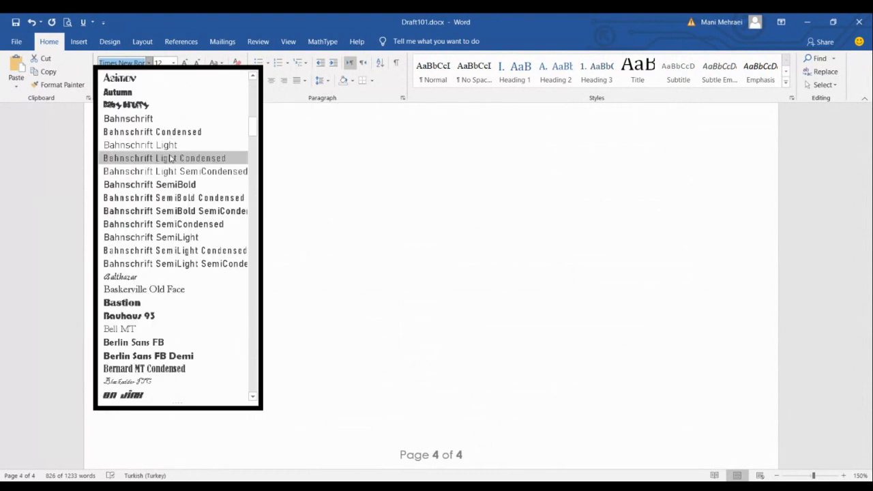
{"action": "scroll", "coordinate": [178, 187], "scroll_direction": "down", "scroll_amount": 15}
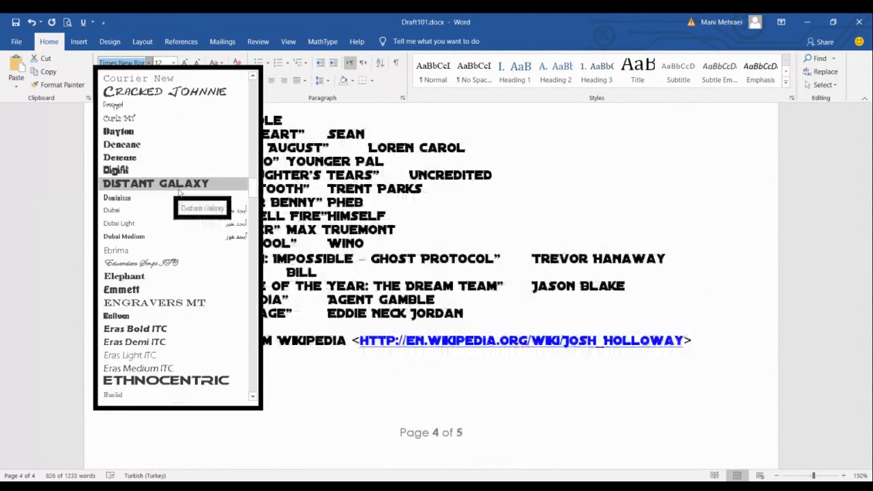
{"action": "scroll", "coordinate": [179, 194], "scroll_direction": "up", "scroll_amount": 1}
{"action": "scroll", "coordinate": [179, 193], "scroll_direction": "up", "scroll_amount": 6}
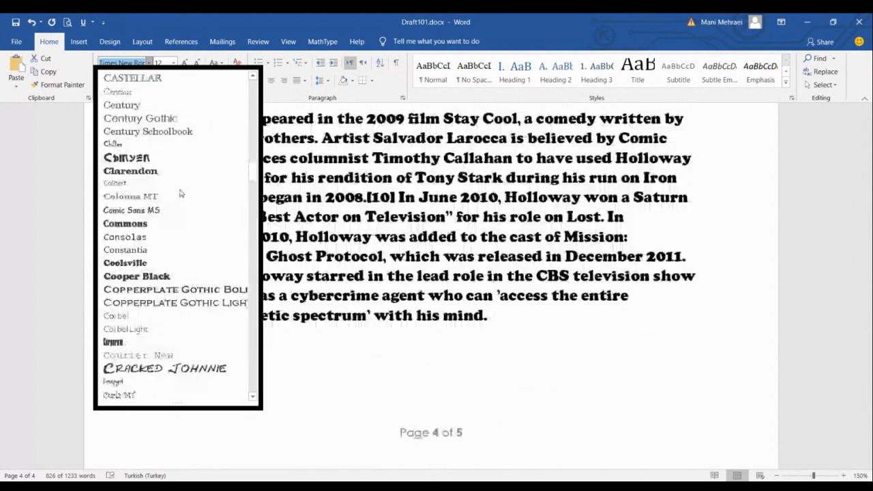
{"action": "scroll", "coordinate": [181, 191], "scroll_direction": "up", "scroll_amount": 3}
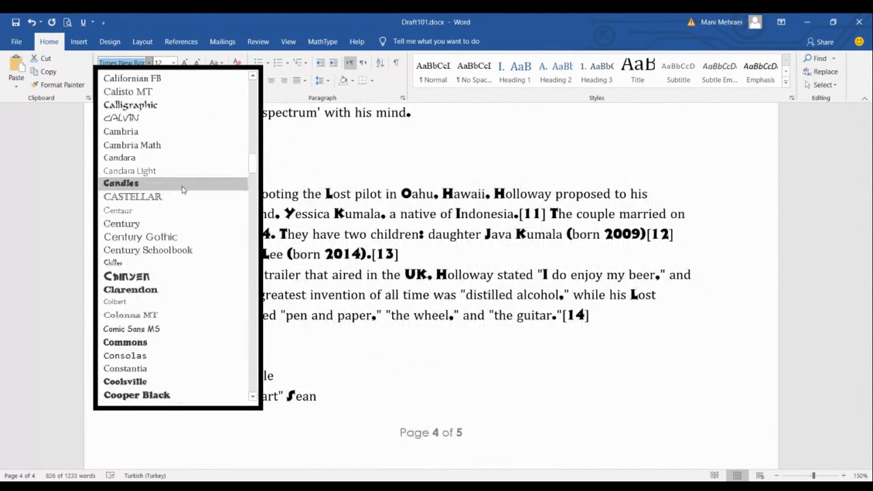
{"action": "left_click", "coordinate": [169, 157]}
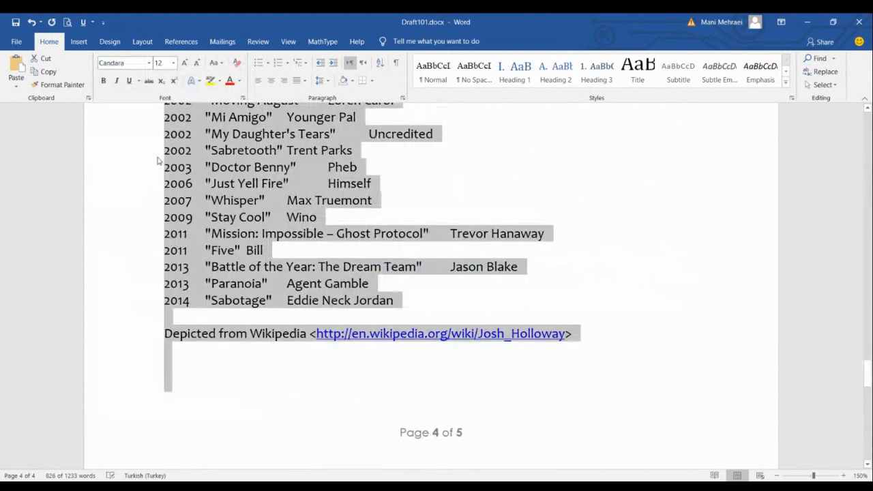
{"action": "left_click", "coordinate": [488, 187]}
- Check the Task B instructions again and return to the start of the Josh Holloway article
{"action": "scroll", "coordinate": [560, 205], "scroll_direction": "up", "scroll_amount": 15}
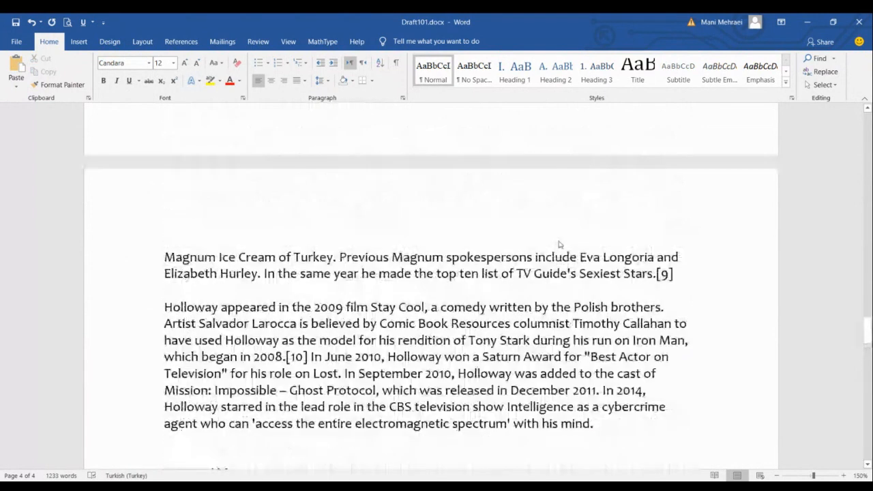
{"action": "scroll", "coordinate": [431, 287], "scroll_direction": "up", "scroll_amount": 15}
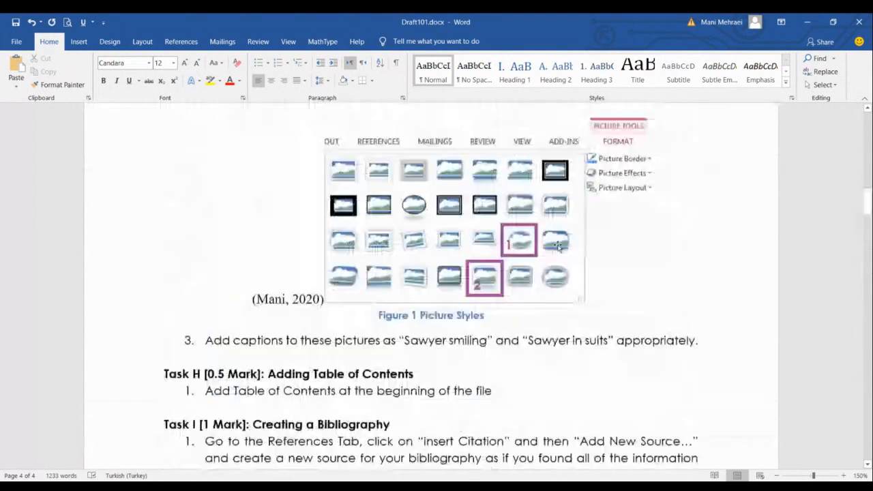
{"action": "scroll", "coordinate": [558, 247], "scroll_direction": "up", "scroll_amount": 15}
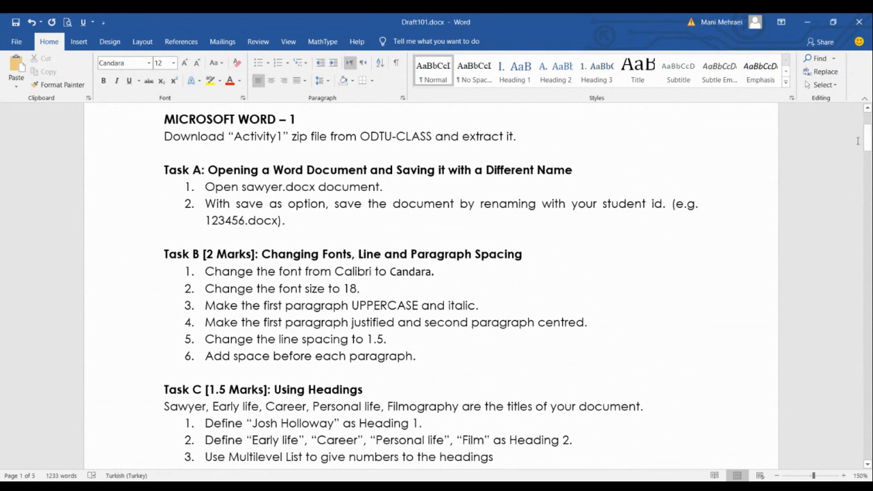
{"action": "left_click_drag", "start_coordinate": [868, 139], "coordinate": [861, 276]}
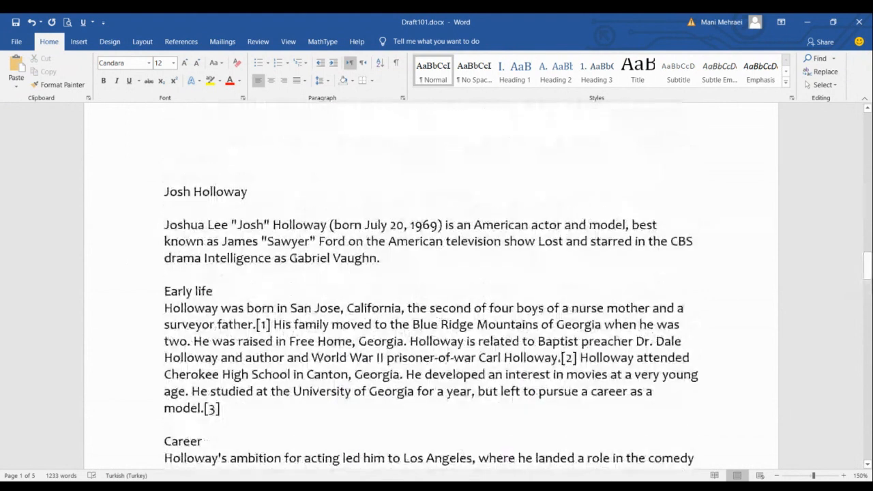
- Set the font size of the whole Josh Holloway article, from its title to the end of the document, to 18
{"action": "left_click_drag", "start_coordinate": [167, 189], "coordinate": [588, 359]}
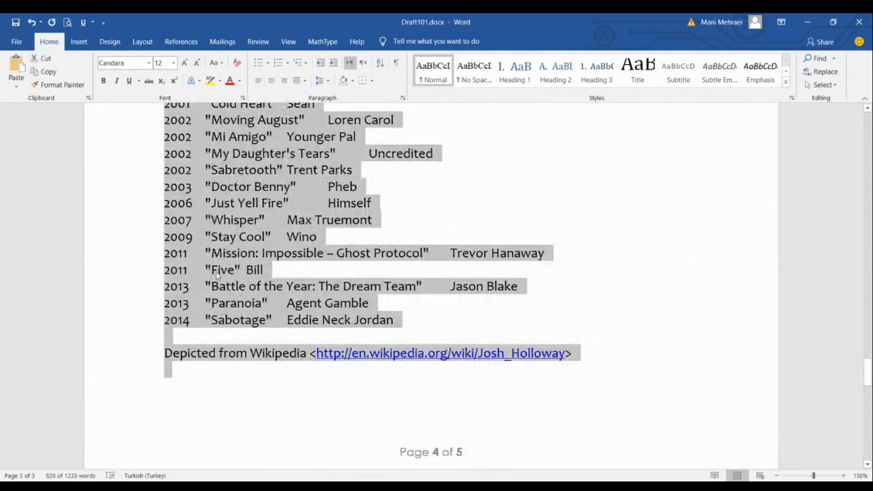
{"action": "scroll", "coordinate": [218, 275], "scroll_direction": "up", "scroll_amount": 8}
{"action": "scroll", "coordinate": [220, 275], "scroll_direction": "up", "scroll_amount": 10}
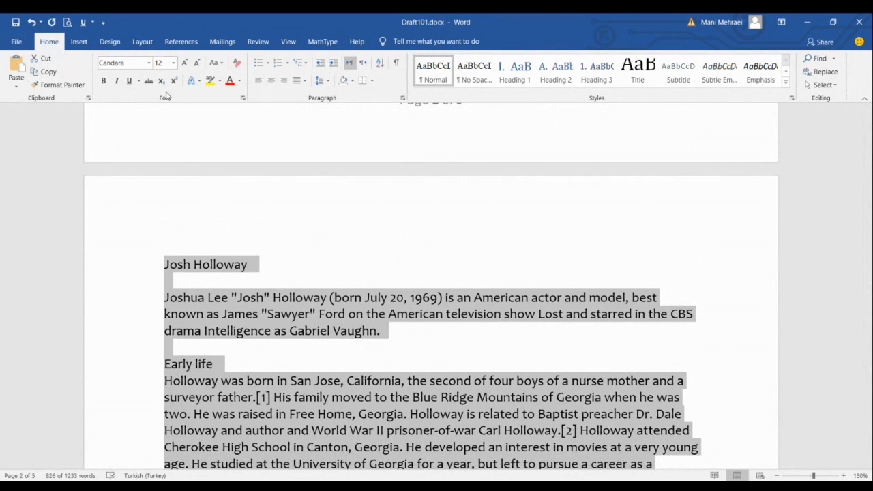
{"action": "left_click", "coordinate": [174, 63]}
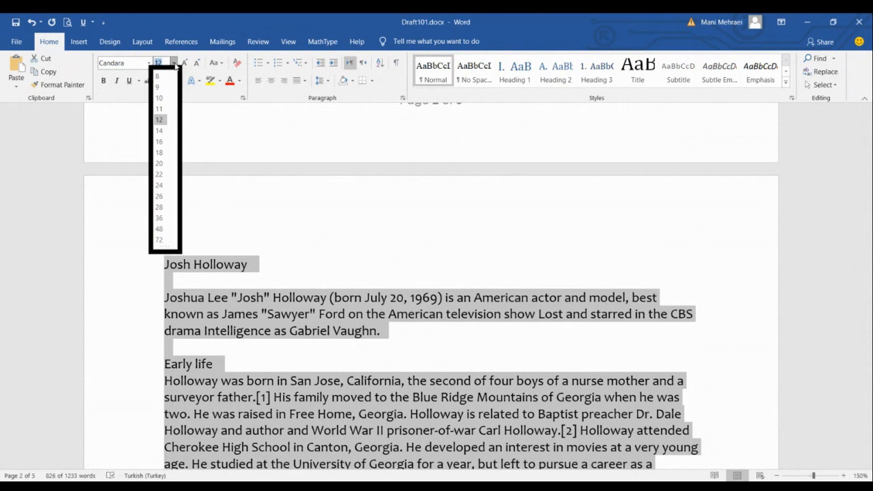
{"action": "left_click", "coordinate": [159, 152]}
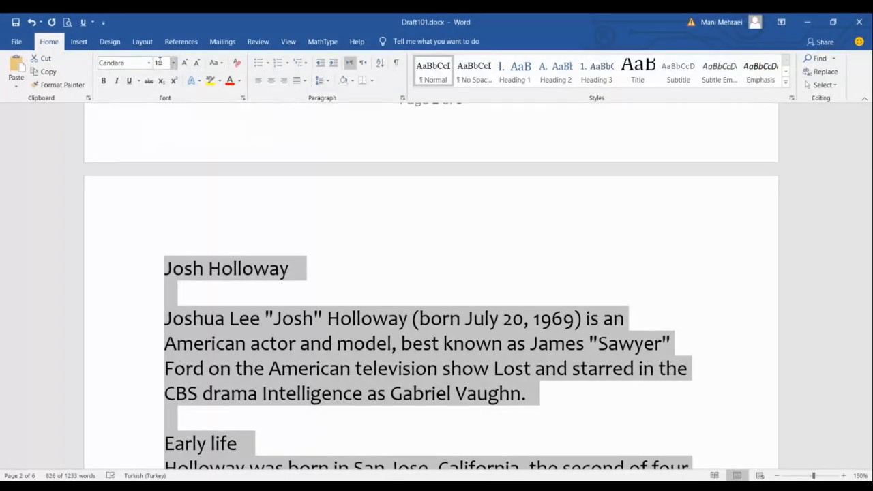
- Try shrinking and growing the article's font size one increment at a time, ending by choosing size 18 again
{"action": "left_click", "coordinate": [197, 63]}
{"action": "left_click", "coordinate": [184, 63]}
{"action": "left_click", "coordinate": [197, 63]}
{"action": "left_click", "coordinate": [185, 64]}
{"action": "left_click", "coordinate": [195, 64]}
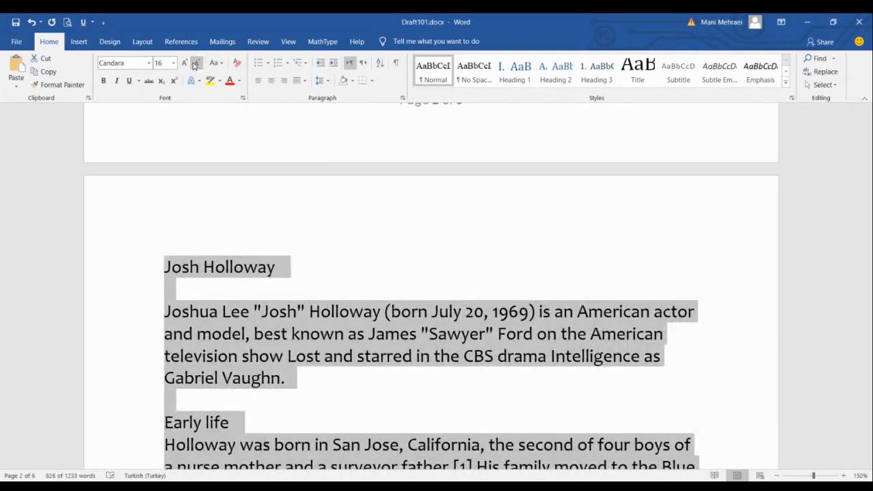
{"action": "left_click", "coordinate": [195, 63]}
{"action": "left_click", "coordinate": [184, 63]}
{"action": "left_click", "coordinate": [185, 63]}
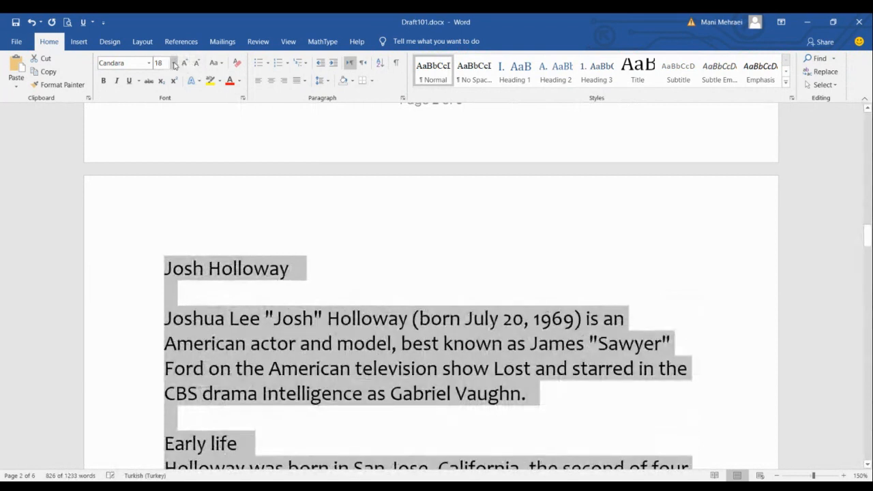
{"action": "left_click", "coordinate": [174, 64]}
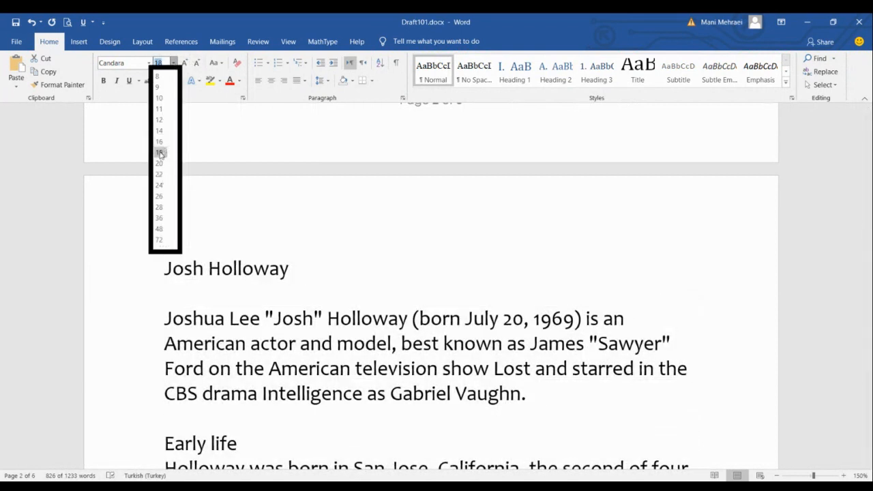
{"action": "left_click", "coordinate": [159, 152]}
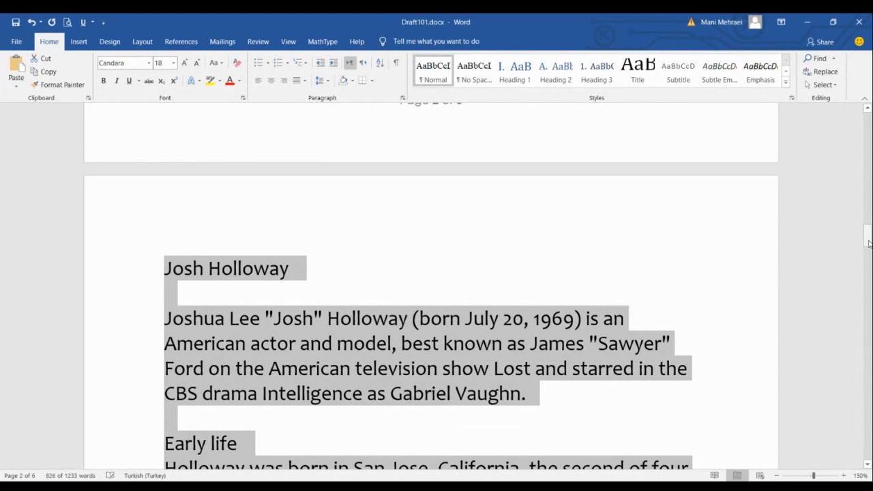
- Check the Task B instructions and make the article's first paragraph italic and UPPERCASE
{"action": "left_click_drag", "start_coordinate": [869, 244], "coordinate": [847, 146]}
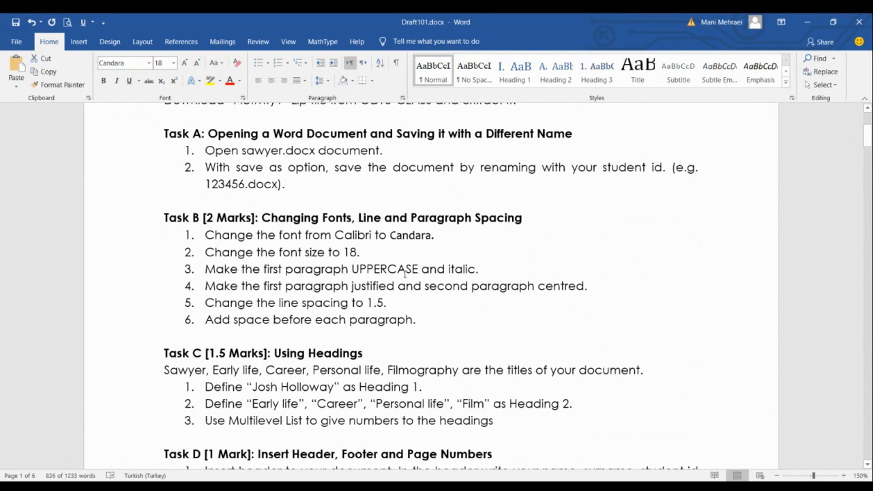
{"action": "left_click_drag", "start_coordinate": [867, 141], "coordinate": [865, 260]}
{"action": "left_click", "coordinate": [549, 276]}
{"action": "left_click_drag", "start_coordinate": [526, 259], "coordinate": [165, 185]}
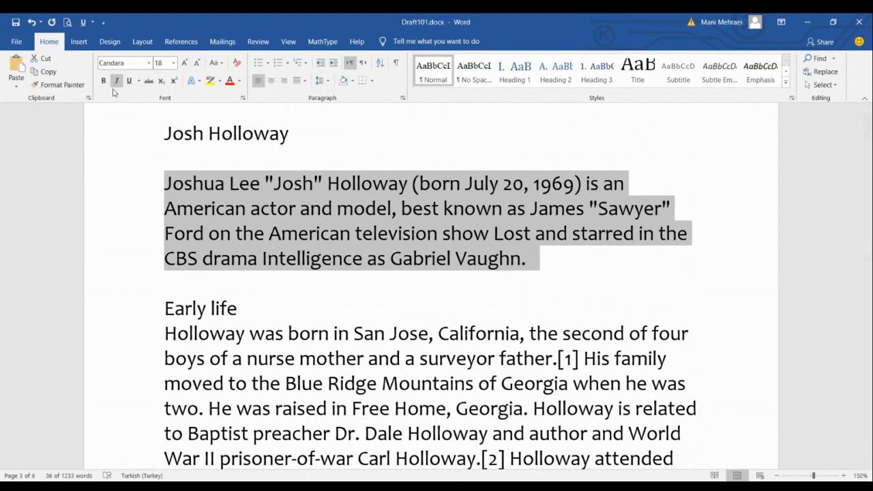
{"action": "left_click", "coordinate": [116, 83]}
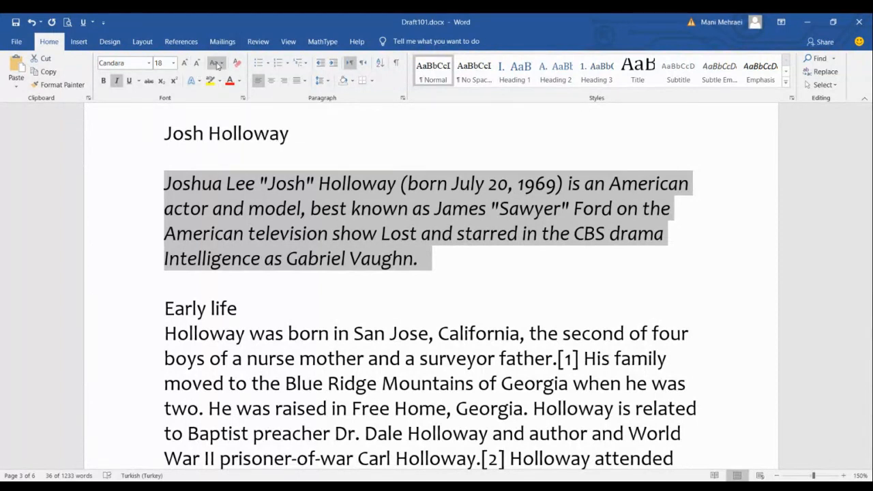
{"action": "left_click", "coordinate": [217, 64]}
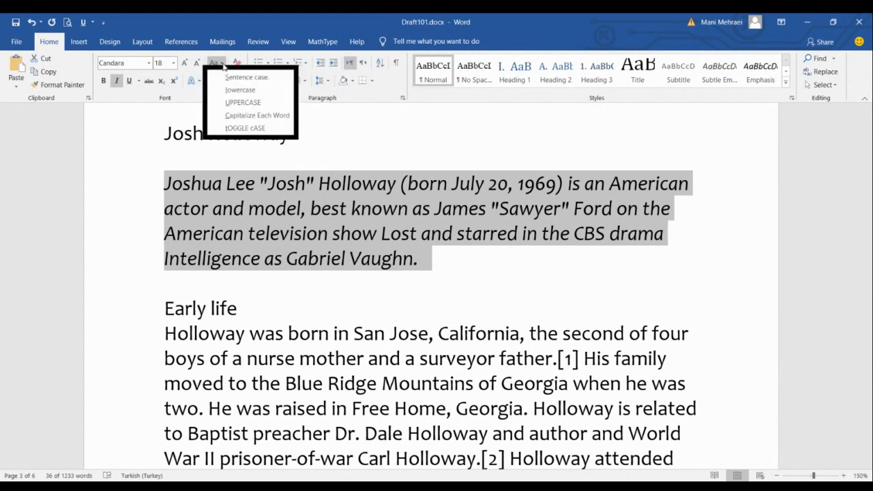
{"action": "left_click", "coordinate": [243, 102]}
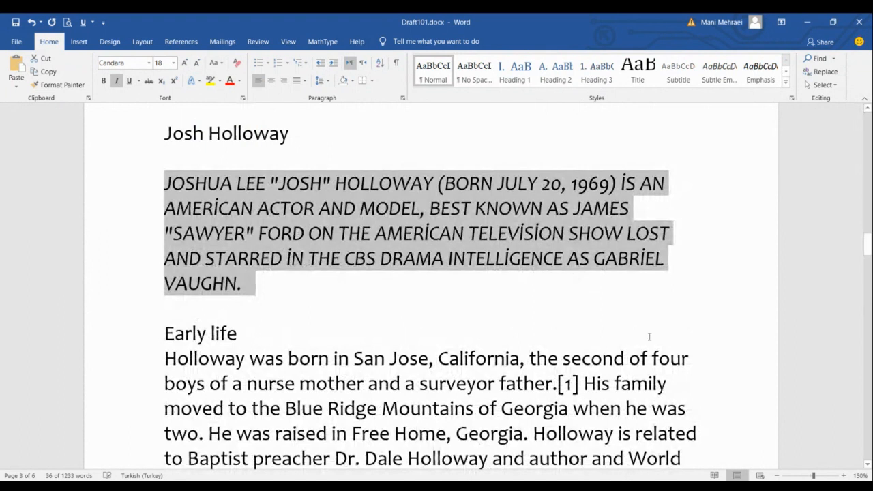
- Check the next Task B item and justify the article's first paragraph with the plain Justify option
{"action": "left_click_drag", "start_coordinate": [867, 246], "coordinate": [867, 116]}
{"action": "scroll", "coordinate": [655, 158], "scroll_direction": "down", "scroll_amount": 3}
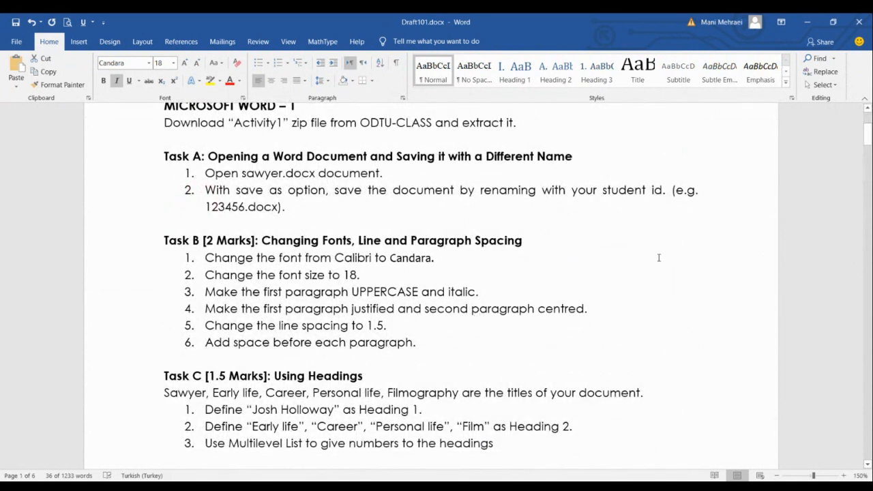
{"action": "left_click_drag", "start_coordinate": [870, 139], "coordinate": [862, 249]}
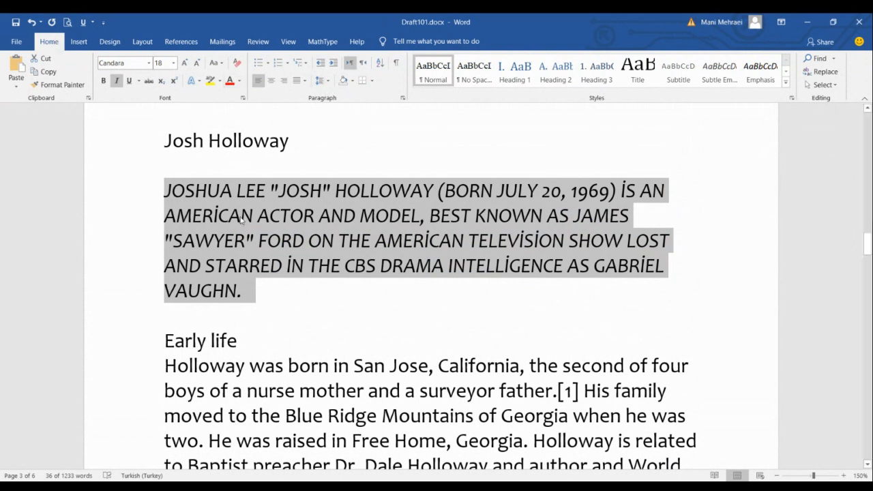
{"action": "left_click", "coordinate": [282, 293]}
{"action": "left_click_drag", "start_coordinate": [283, 293], "coordinate": [151, 185]}
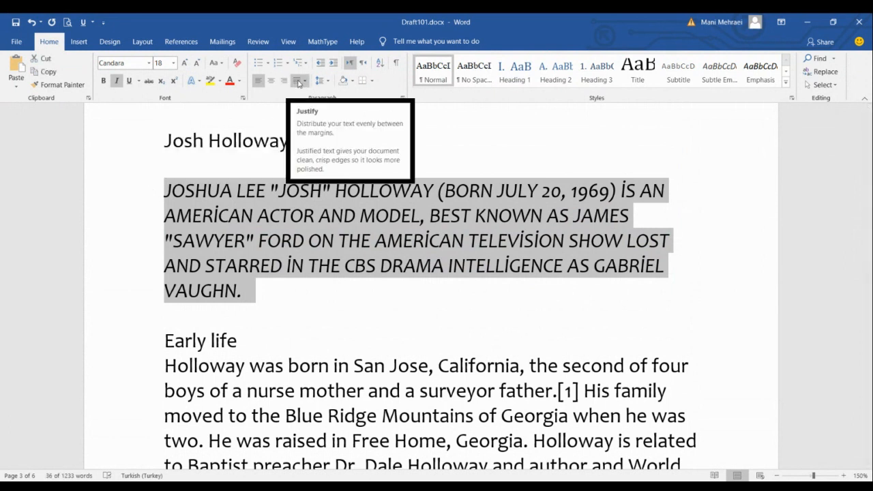
{"action": "left_click", "coordinate": [304, 82]}
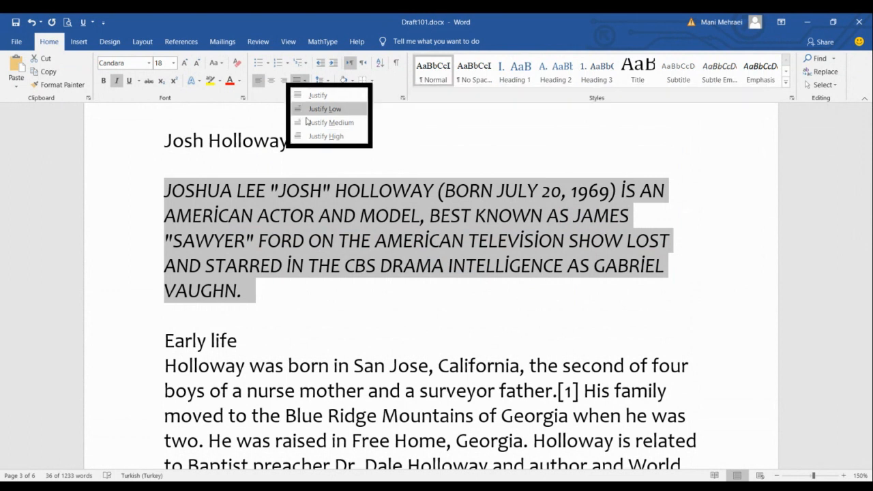
{"action": "left_click", "coordinate": [317, 96]}
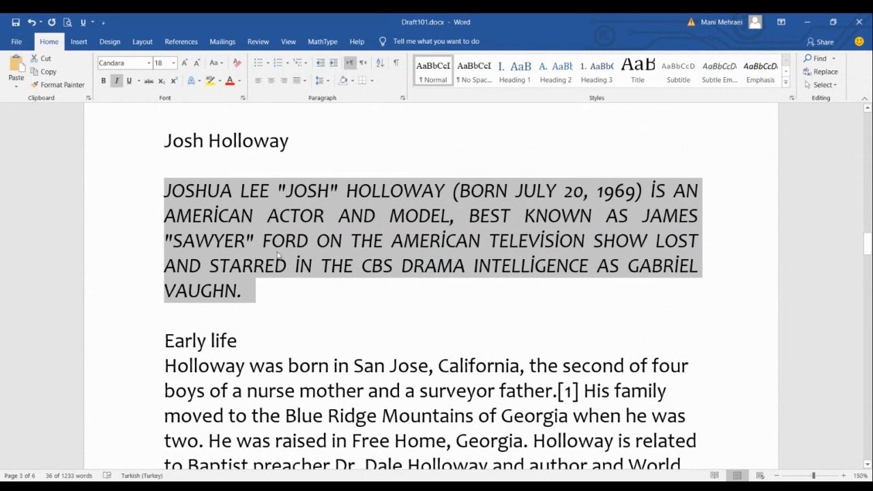
{"action": "left_click", "coordinate": [333, 266]}
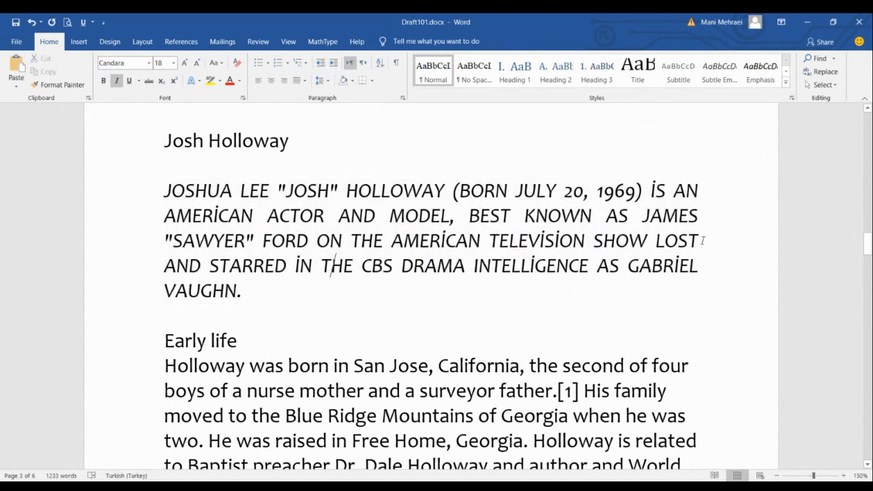
- Centre the article's second paragraph, the body text under "Early life"
{"action": "scroll", "coordinate": [662, 304], "scroll_direction": "down", "scroll_amount": 5}
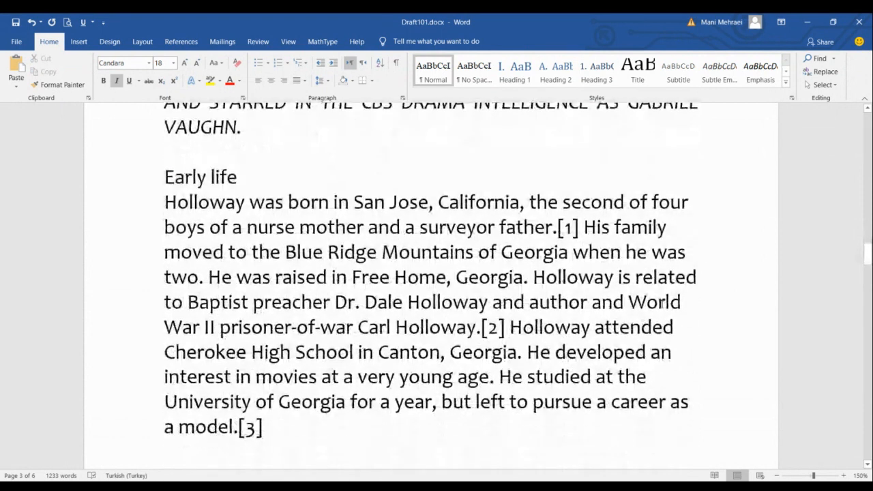
{"action": "scroll", "coordinate": [686, 234], "scroll_direction": "up", "scroll_amount": 6}
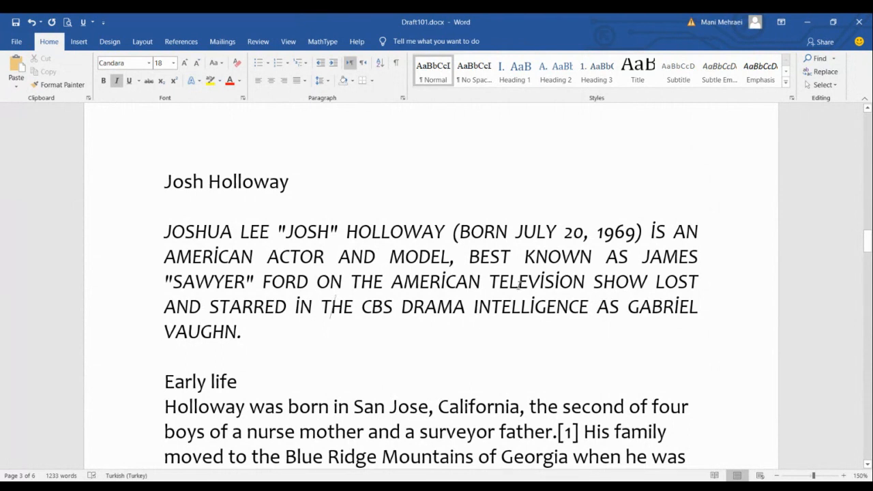
{"action": "scroll", "coordinate": [518, 283], "scroll_direction": "up", "scroll_amount": 1}
{"action": "scroll", "coordinate": [377, 291], "scroll_direction": "up", "scroll_amount": 1}
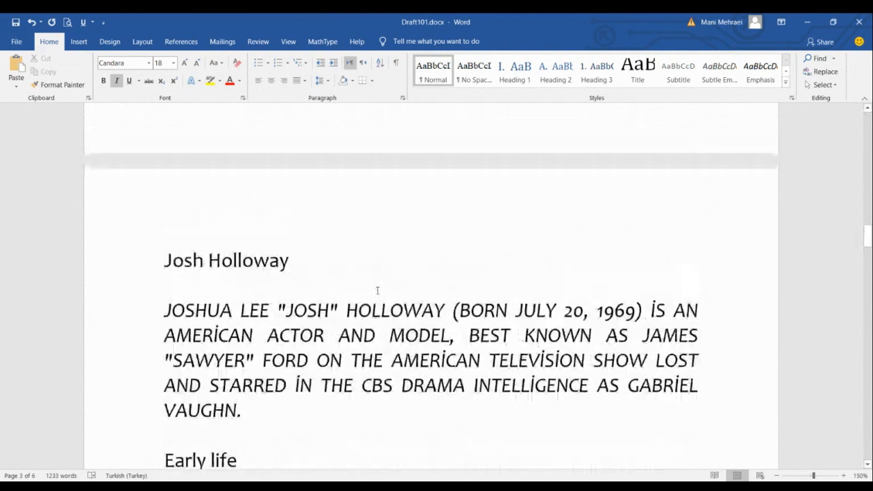
{"action": "scroll", "coordinate": [376, 290], "scroll_direction": "down", "scroll_amount": 5}
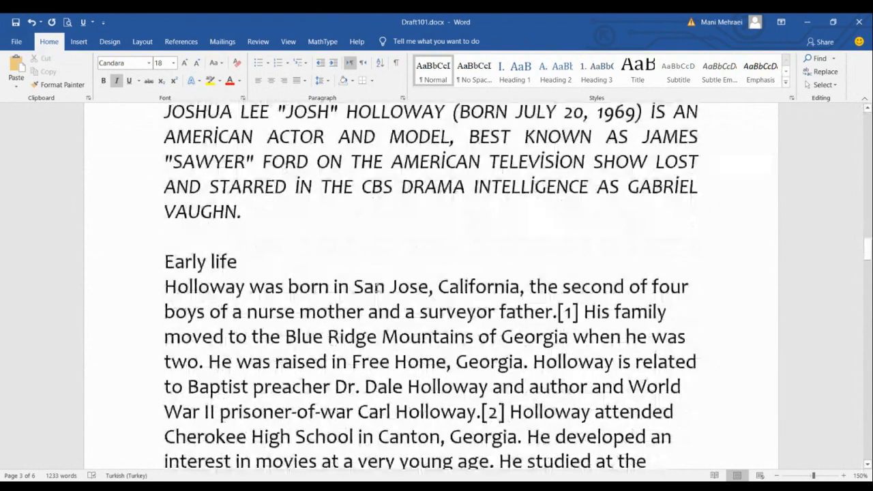
{"action": "scroll", "coordinate": [375, 289], "scroll_direction": "down", "scroll_amount": 4}
{"action": "left_click_drag", "start_coordinate": [267, 345], "coordinate": [183, 221]}
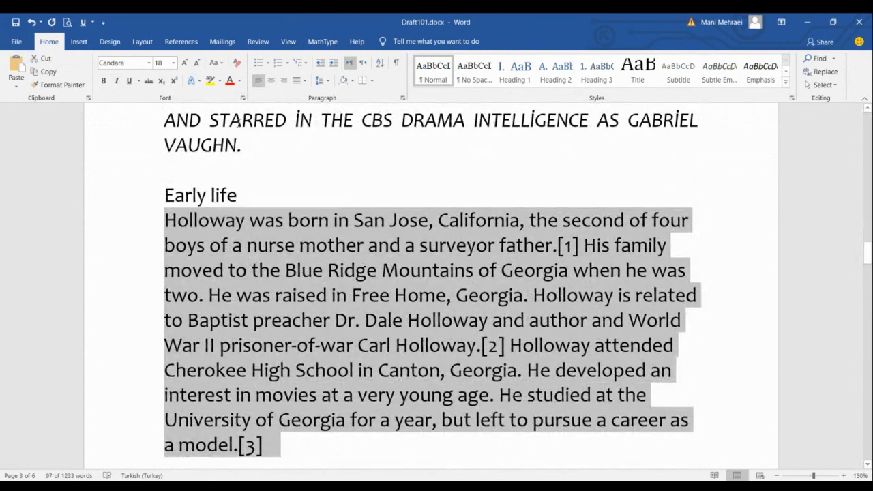
{"action": "left_click", "coordinate": [272, 82]}
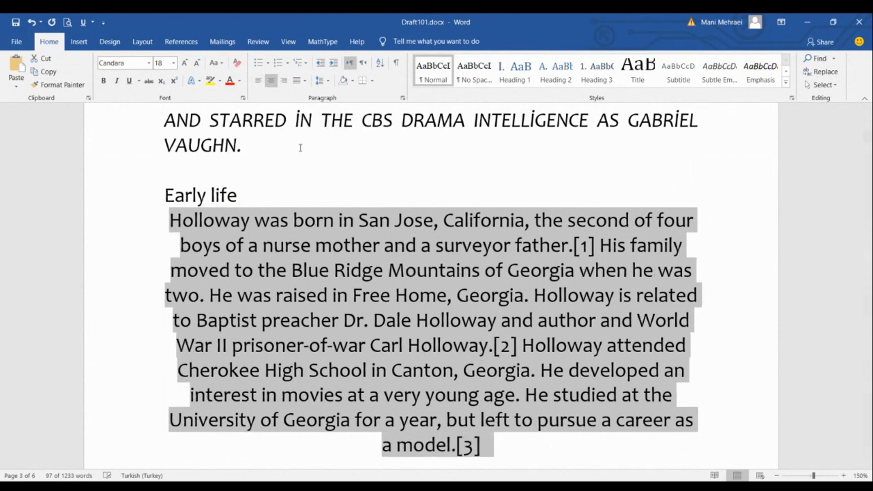
{"action": "left_click", "coordinate": [490, 298]}
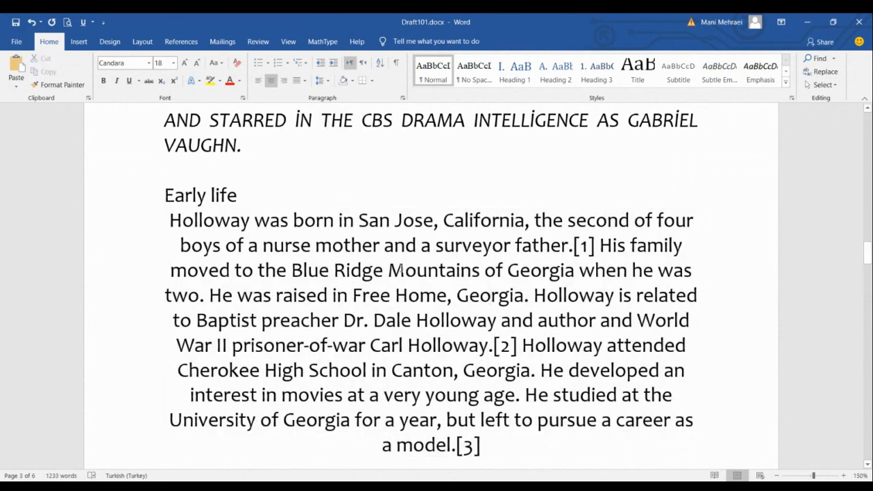
- Read the Task B items on line spacing and space before paragraphs, and return to the start of the article
{"action": "scroll", "coordinate": [403, 267], "scroll_direction": "down", "scroll_amount": 3}
{"action": "scroll", "coordinate": [403, 266], "scroll_direction": "up", "scroll_amount": 3}
{"action": "left_click_drag", "start_coordinate": [867, 254], "coordinate": [867, 117]}
{"action": "scroll", "coordinate": [739, 209], "scroll_direction": "down", "scroll_amount": 5}
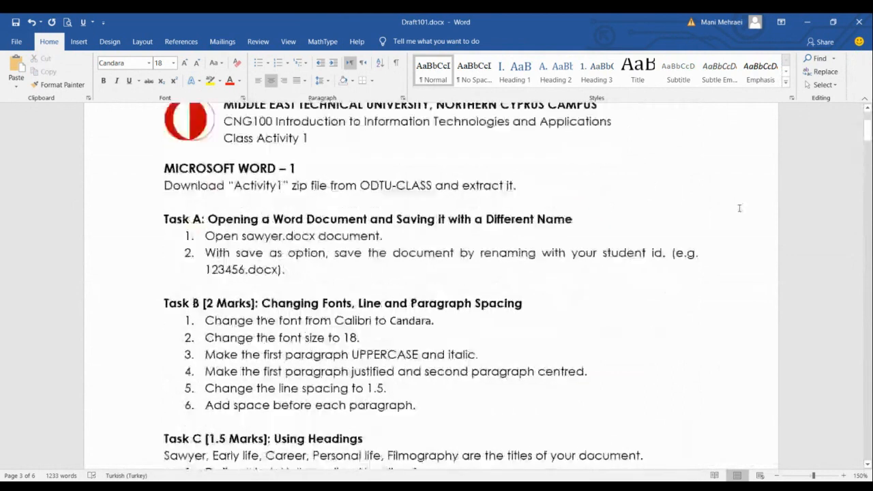
{"action": "scroll", "coordinate": [642, 257], "scroll_direction": "down", "scroll_amount": 1}
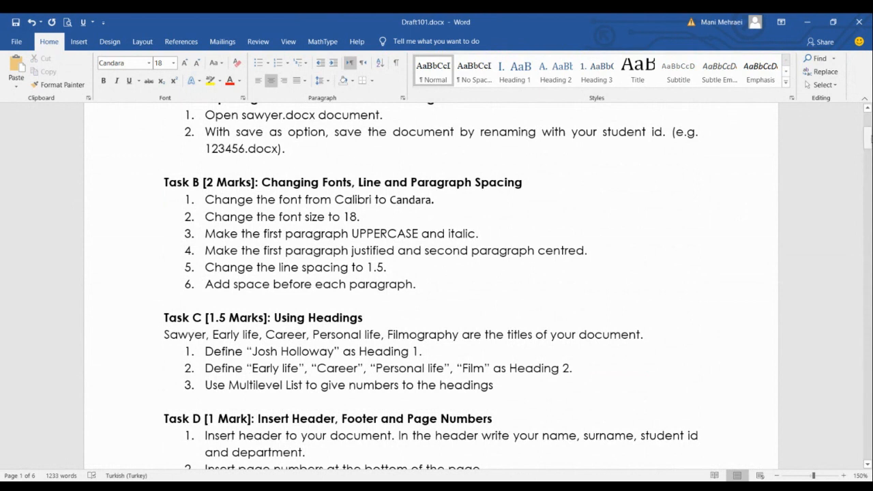
{"action": "left_click_drag", "start_coordinate": [870, 141], "coordinate": [868, 249]}
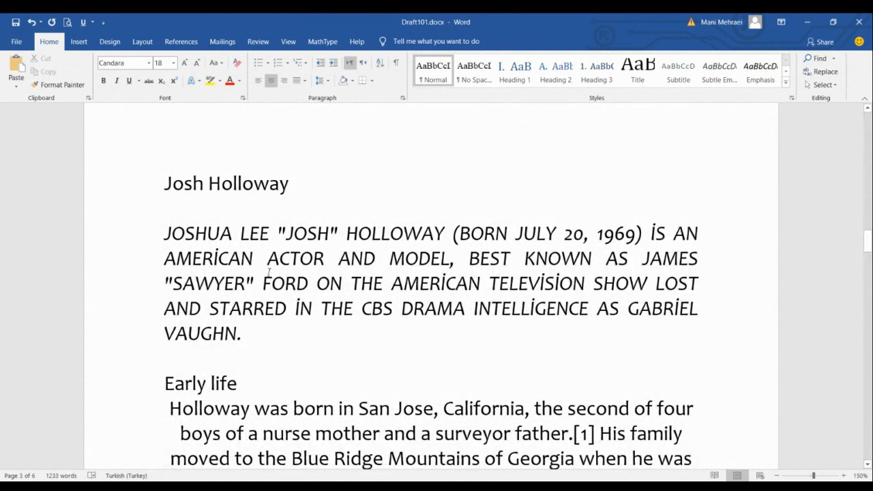
{"action": "left_click_drag", "start_coordinate": [868, 226], "coordinate": [871, 139]}
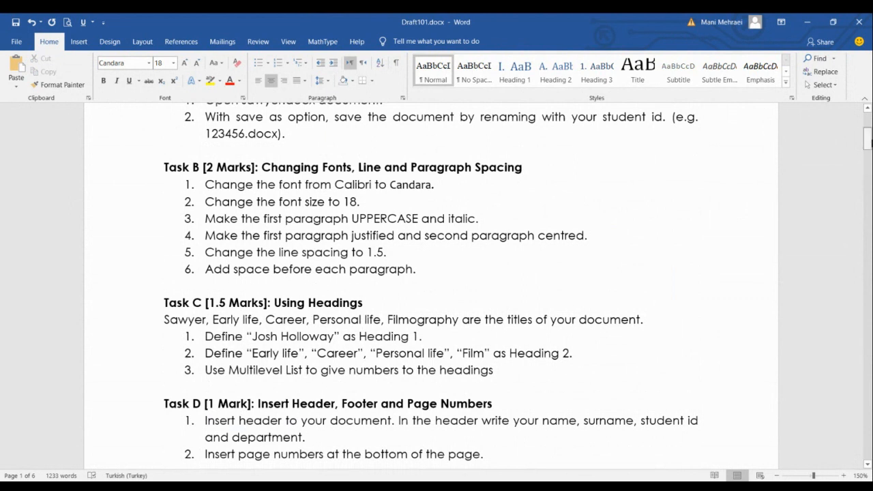
{"action": "left_click_drag", "start_coordinate": [867, 137], "coordinate": [867, 245]}
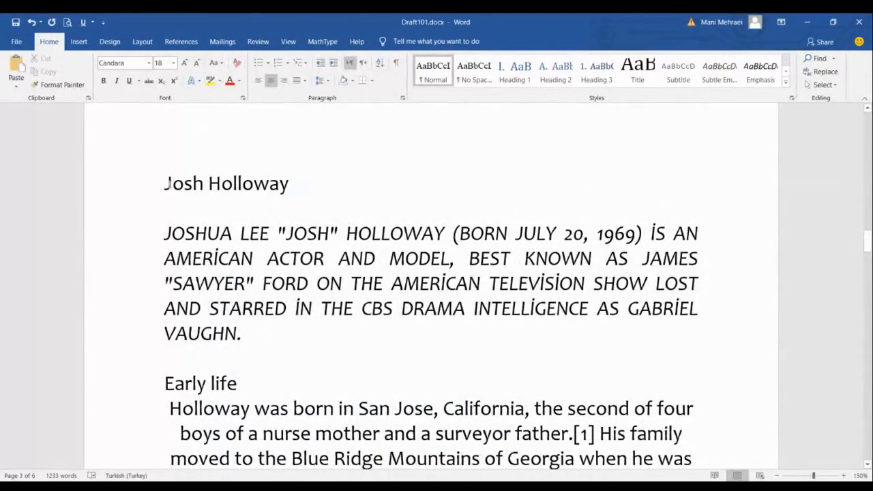
- Select the whole article from its "Josh Holloway" title to the end and set the line spacing to 1.5 lines
{"action": "left_click_drag", "start_coordinate": [165, 182], "coordinate": [456, 296]}
{"action": "scroll", "coordinate": [475, 301], "scroll_direction": "up", "scroll_amount": 4}
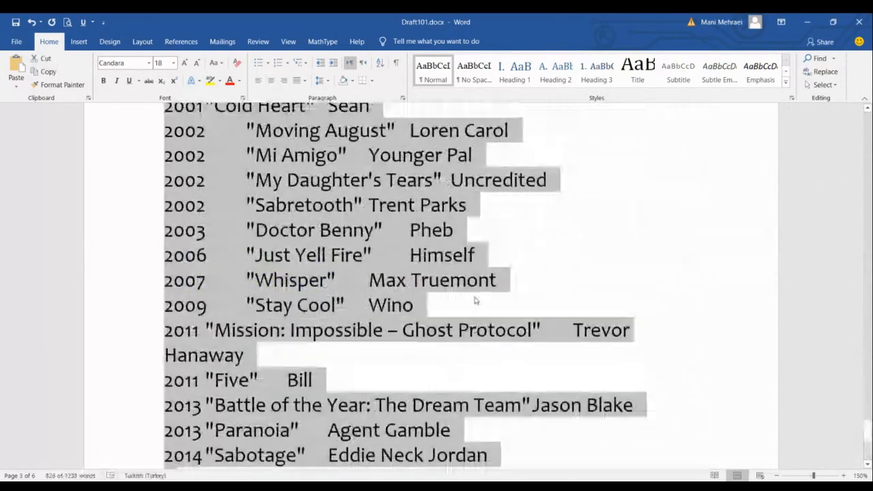
{"action": "scroll", "coordinate": [475, 301], "scroll_direction": "down", "scroll_amount": 5}
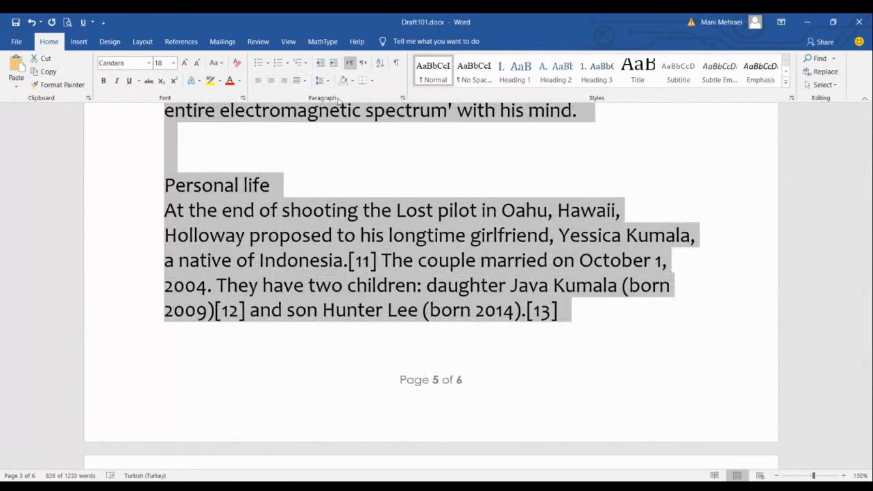
{"action": "left_click", "coordinate": [402, 98]}
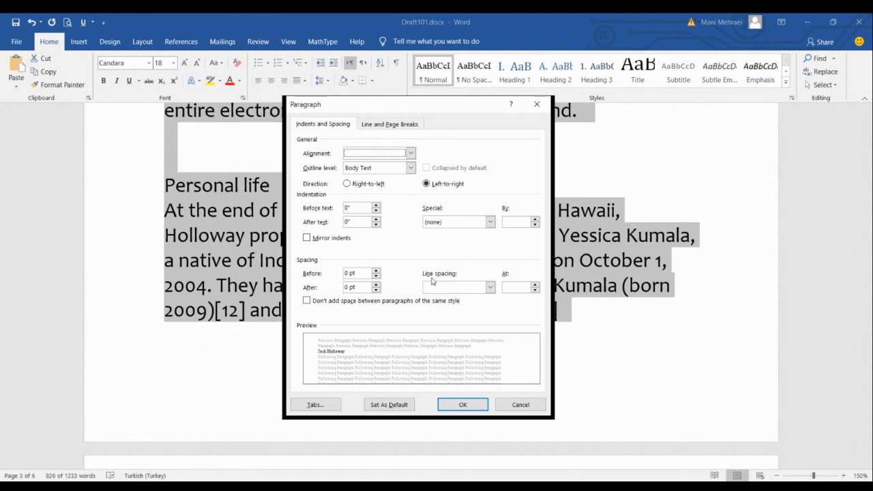
{"action": "left_click", "coordinate": [490, 287]}
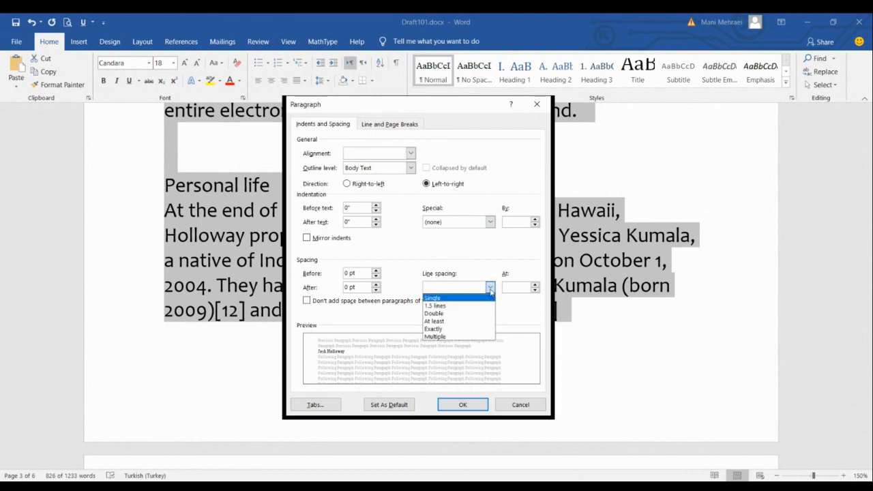
{"action": "left_click", "coordinate": [444, 306]}
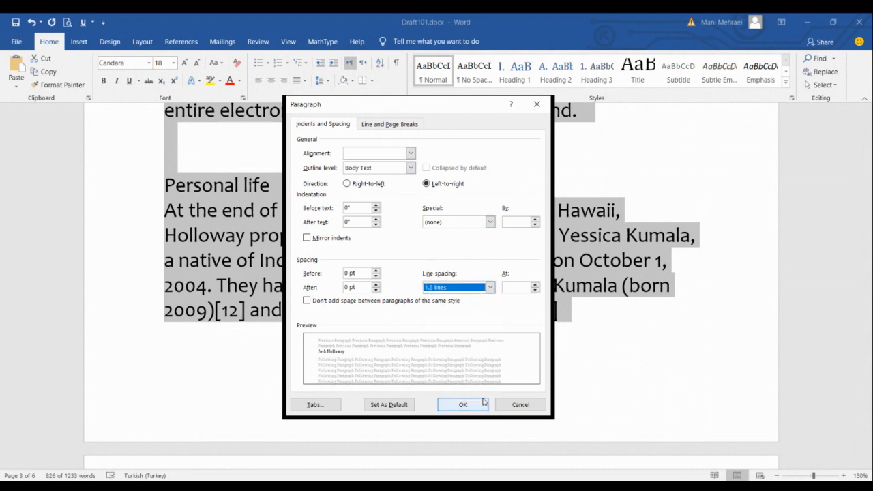
{"action": "left_click", "coordinate": [462, 405]}
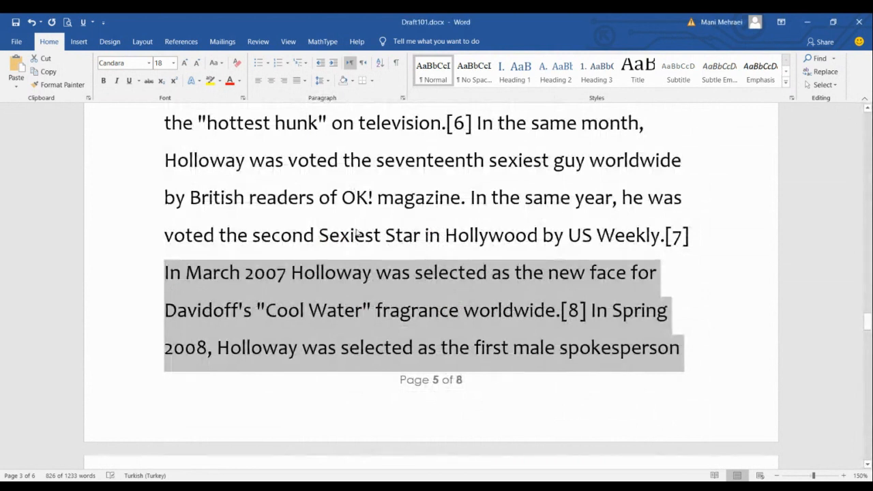
{"action": "scroll", "coordinate": [355, 286], "scroll_direction": "up", "scroll_amount": 10}
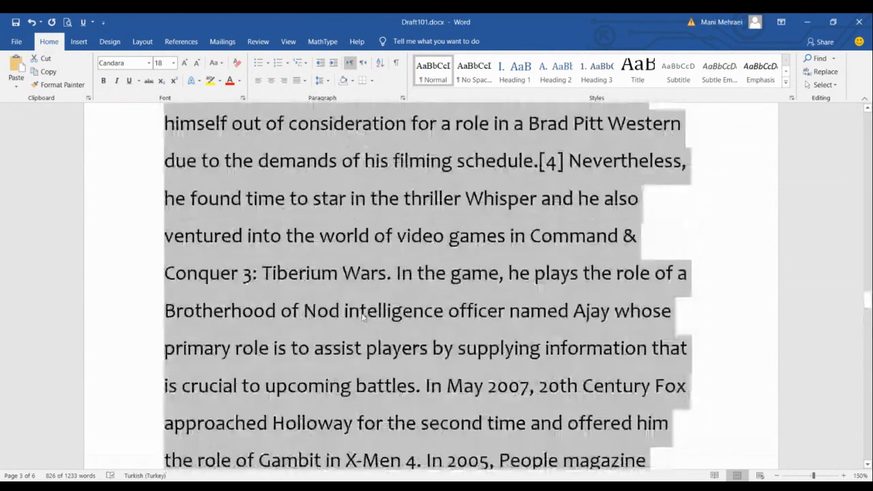
{"action": "scroll", "coordinate": [386, 314], "scroll_direction": "up", "scroll_amount": 15}
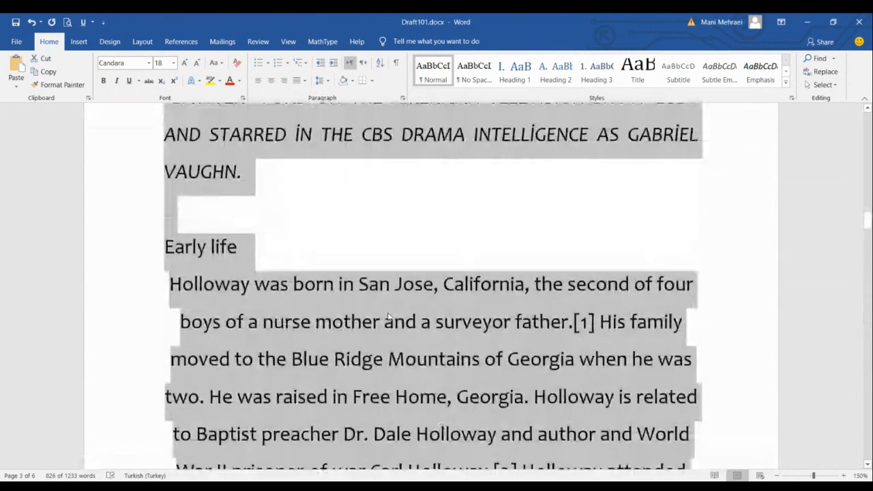
{"action": "scroll", "coordinate": [388, 316], "scroll_direction": "down", "scroll_amount": 3}
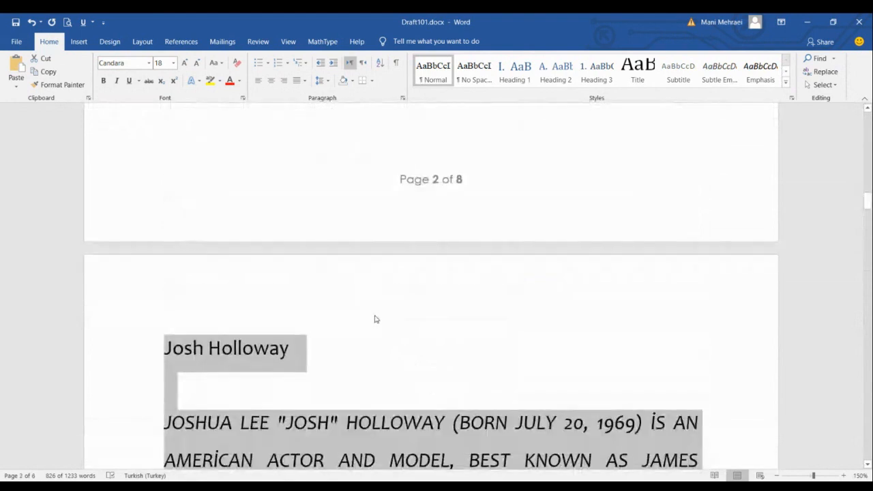
- Reselect the whole article from its title to the end and set the spacing after paragraphs to 12 pt
{"action": "left_click", "coordinate": [375, 318]}
{"action": "left_click", "coordinate": [164, 345]}
{"action": "left_click_drag", "start_coordinate": [213, 363], "coordinate": [601, 225]}
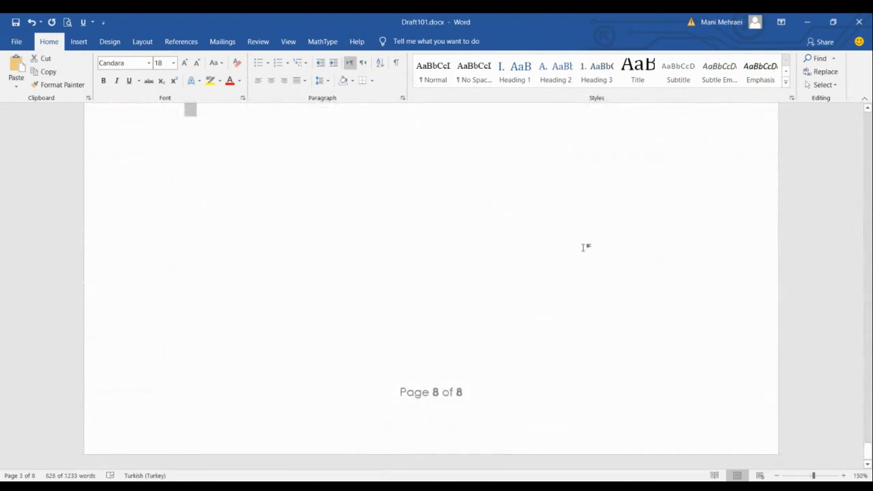
{"action": "scroll", "coordinate": [429, 295], "scroll_direction": "up", "scroll_amount": 4}
{"action": "scroll", "coordinate": [430, 296], "scroll_direction": "up", "scroll_amount": 2}
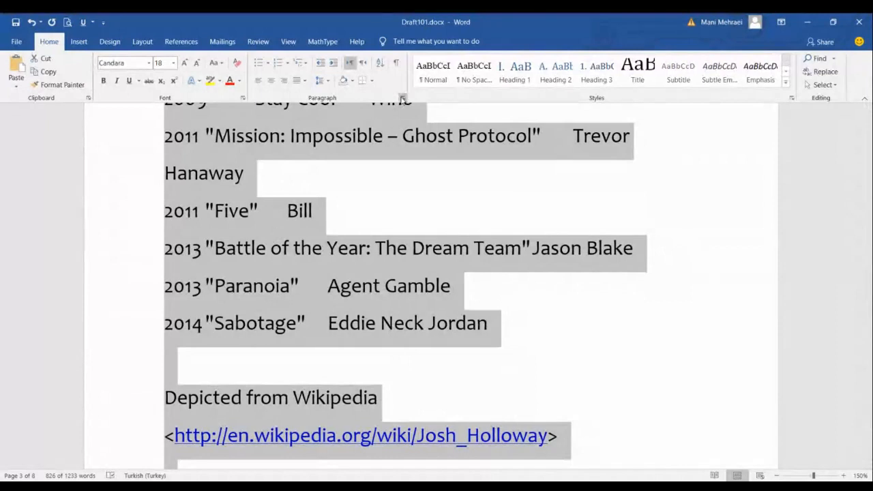
{"action": "left_click", "coordinate": [402, 99]}
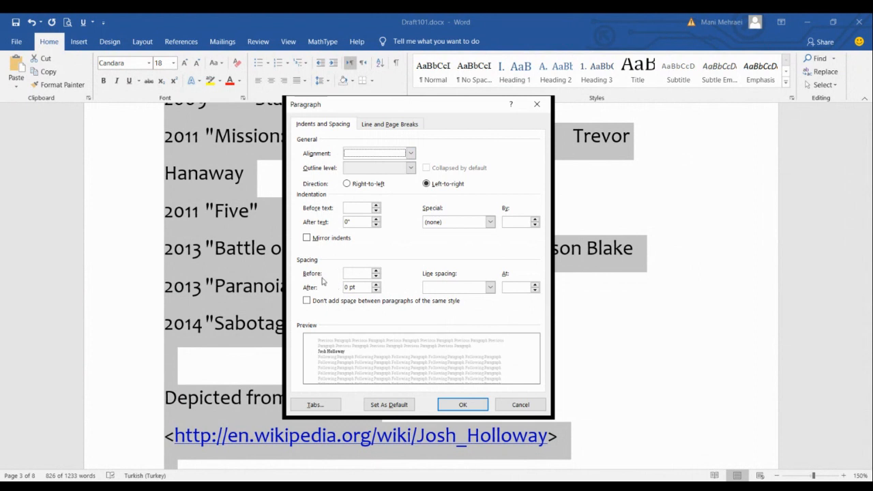
{"action": "left_click", "coordinate": [376, 285]}
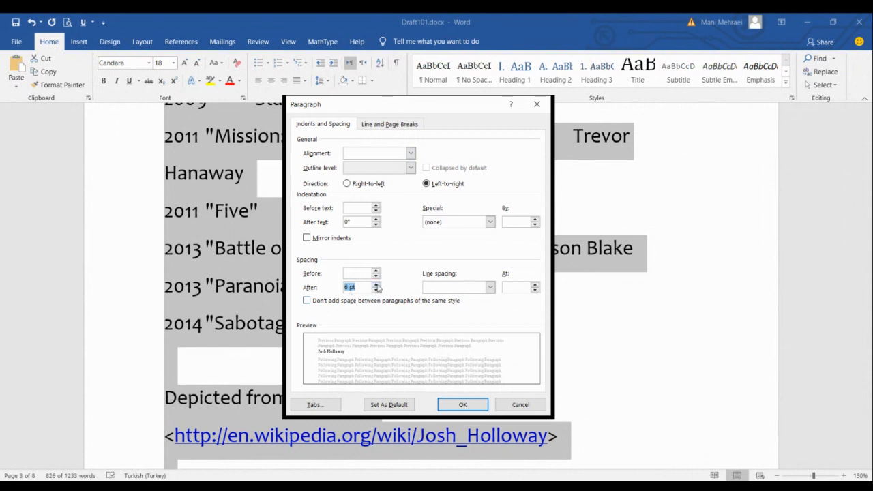
{"action": "left_click", "coordinate": [377, 286]}
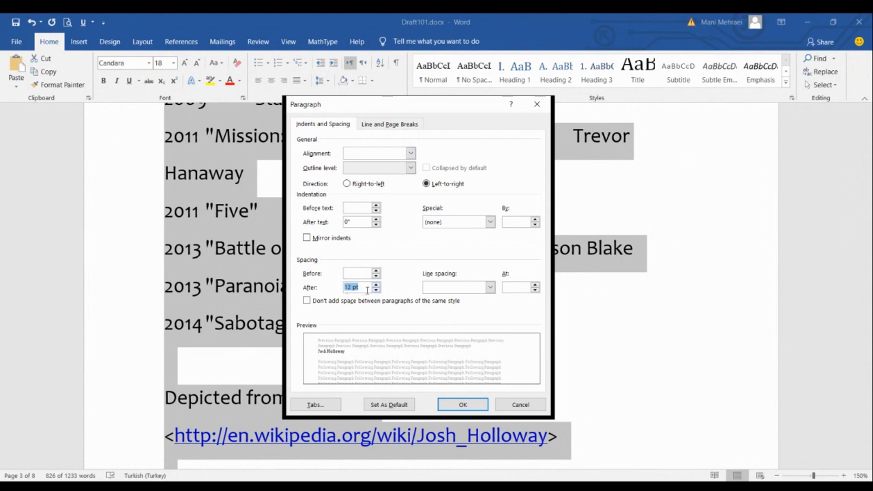
{"action": "left_click", "coordinate": [456, 405]}
- Look over the article's paragraph spacing, and return to the instructions to read the Task C items on using headings
{"action": "scroll", "coordinate": [612, 293], "scroll_direction": "up", "scroll_amount": 5}
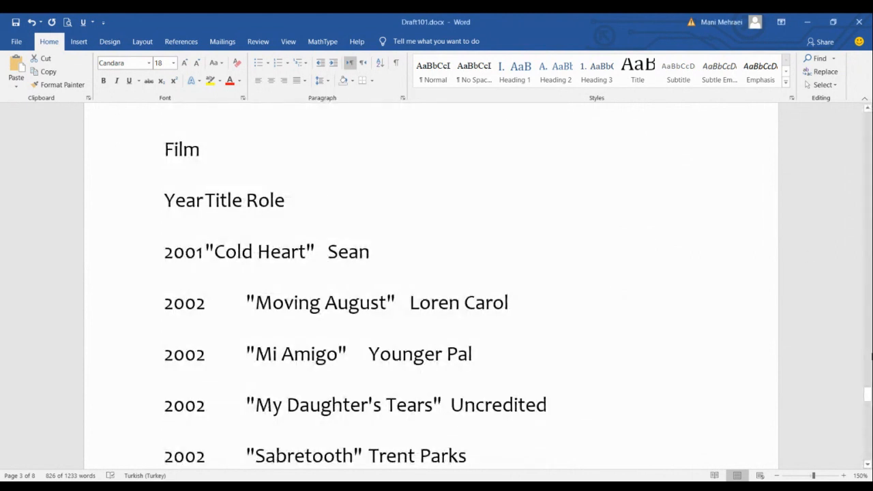
{"action": "left_click_drag", "start_coordinate": [867, 394], "coordinate": [868, 325]}
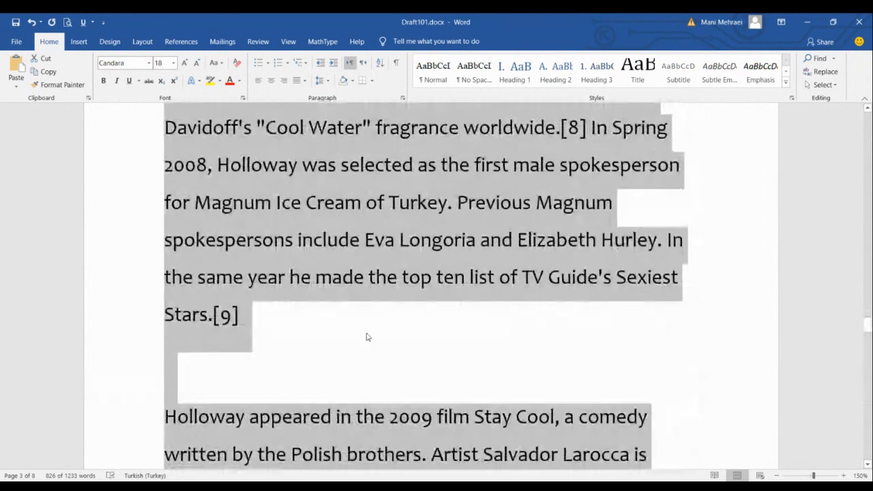
{"action": "left_click", "coordinate": [207, 341]}
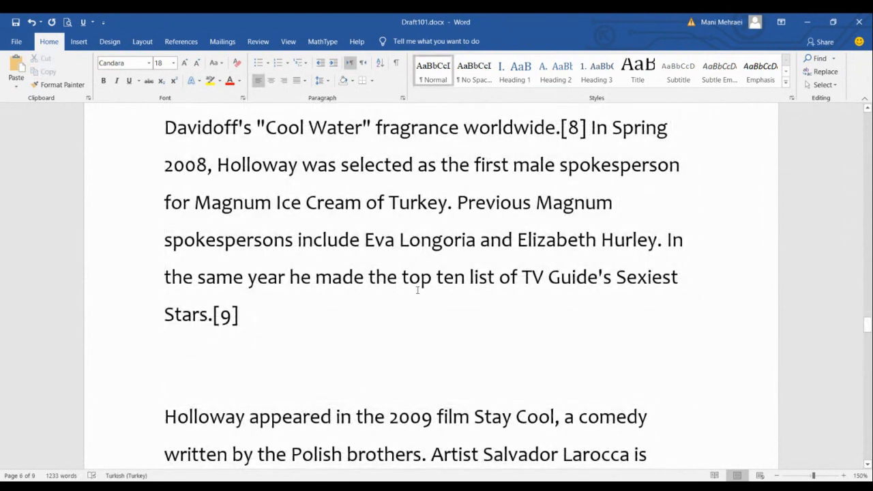
{"action": "scroll", "coordinate": [427, 307], "scroll_direction": "up", "scroll_amount": 5}
{"action": "scroll", "coordinate": [564, 319], "scroll_direction": "up", "scroll_amount": 9}
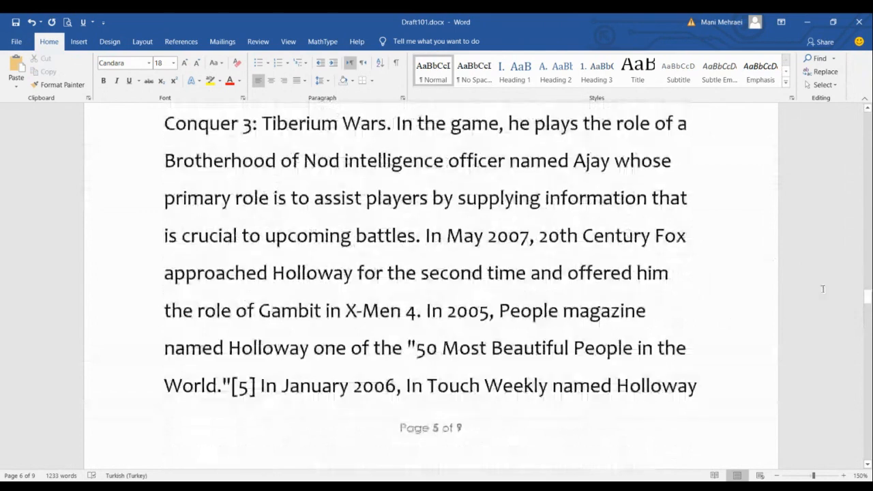
{"action": "scroll", "coordinate": [632, 307], "scroll_direction": "up", "scroll_amount": 2}
{"action": "left_click_drag", "start_coordinate": [868, 280], "coordinate": [868, 275]}
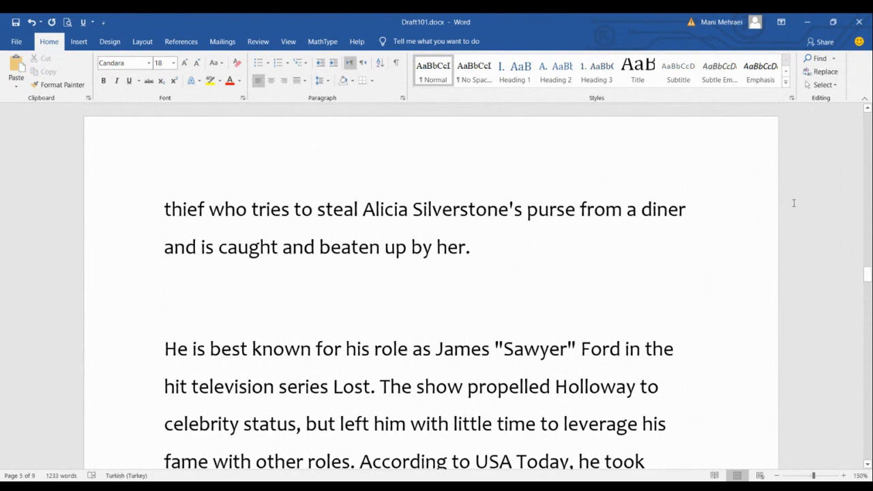
{"action": "left_click_drag", "start_coordinate": [868, 275], "coordinate": [868, 133]}
{"action": "scroll", "coordinate": [552, 257], "scroll_direction": "up", "scroll_amount": 1}
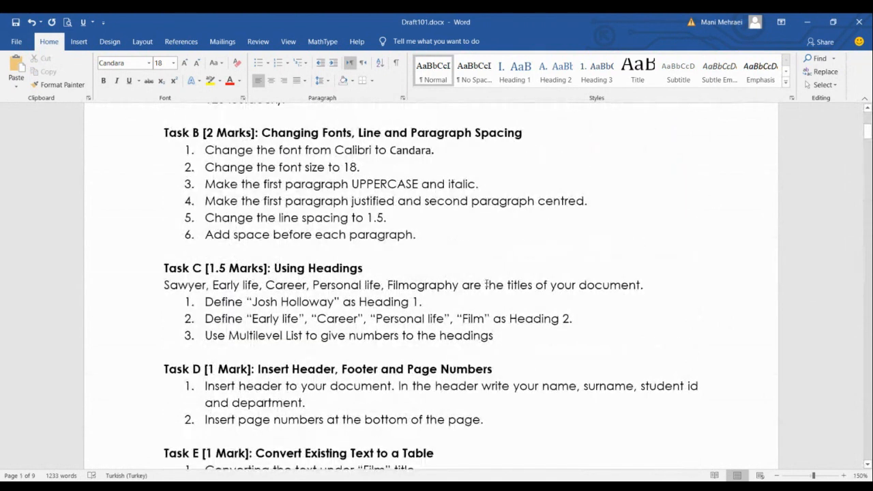
{"action": "scroll", "coordinate": [372, 281], "scroll_direction": "down", "scroll_amount": 3}
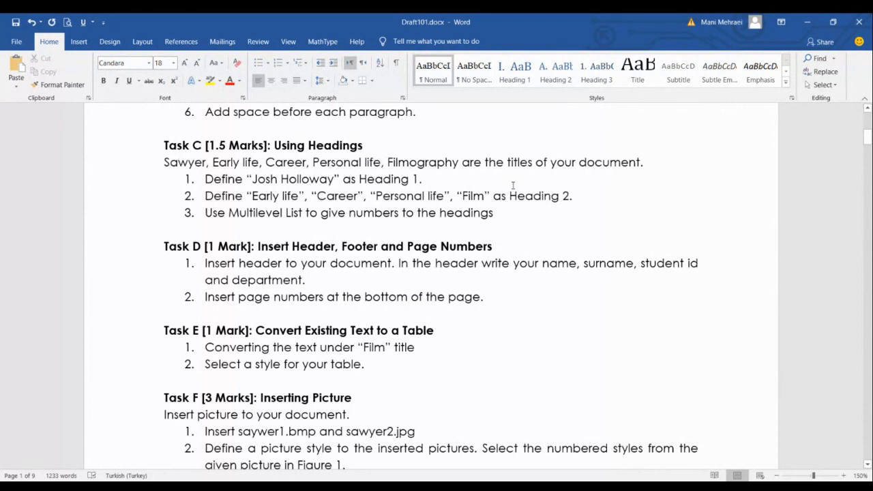
- Remove the blank line below the article's title and define "Josh Holloway" as Heading 1
{"action": "left_click_drag", "start_coordinate": [868, 137], "coordinate": [867, 196]}
{"action": "left_click", "coordinate": [239, 280]}
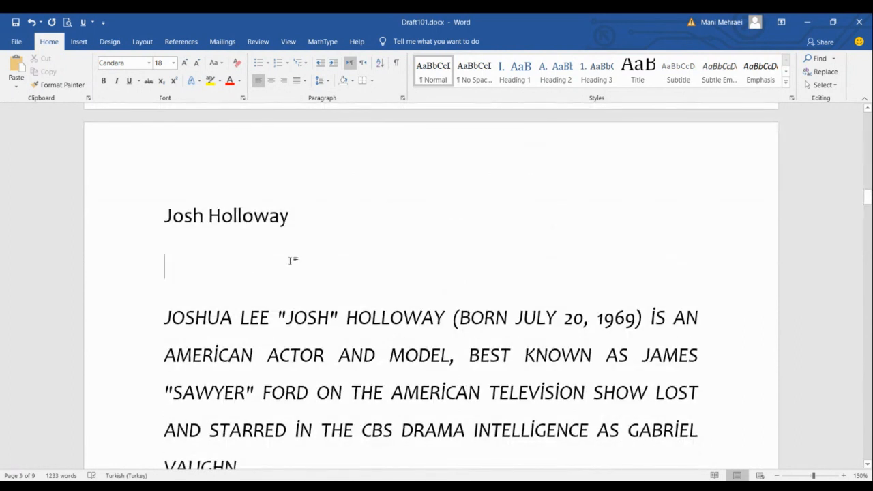
{"action": "key", "text": "BackSpace"}
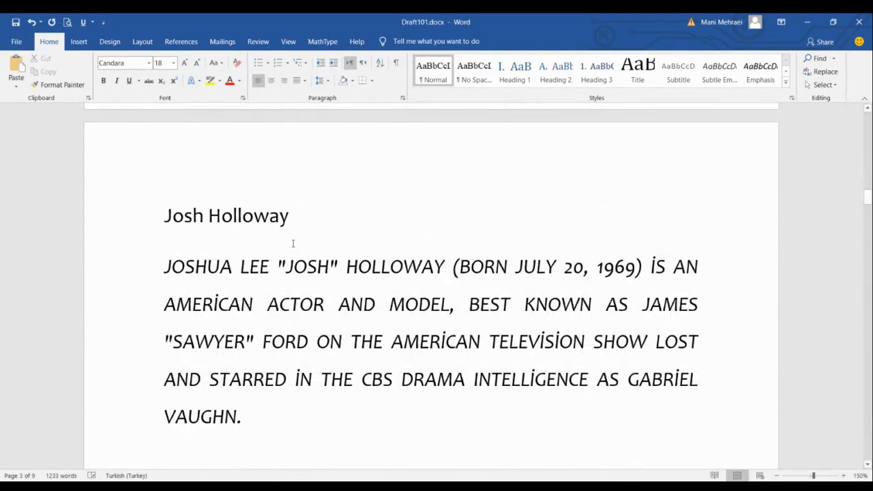
{"action": "left_click_drag", "start_coordinate": [298, 216], "coordinate": [153, 222]}
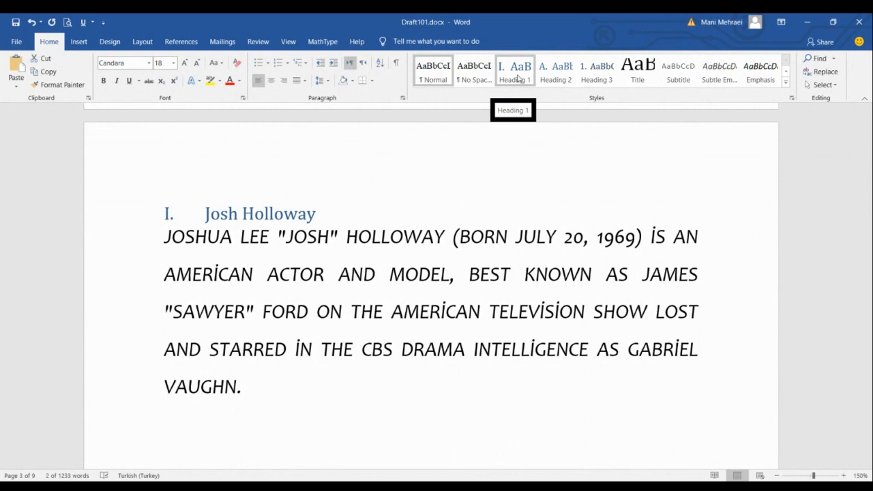
{"action": "left_click", "coordinate": [517, 79]}
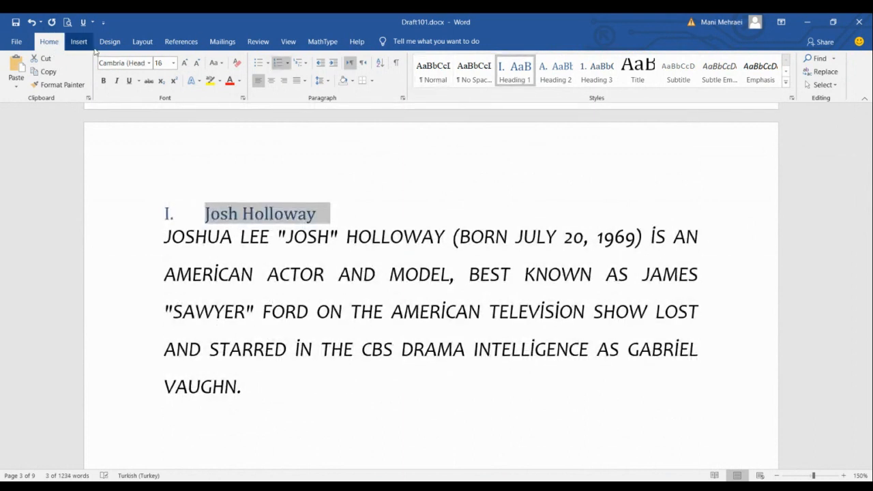
{"action": "left_click", "coordinate": [332, 210]}
{"action": "left_click_drag", "start_coordinate": [333, 210], "coordinate": [205, 214]}
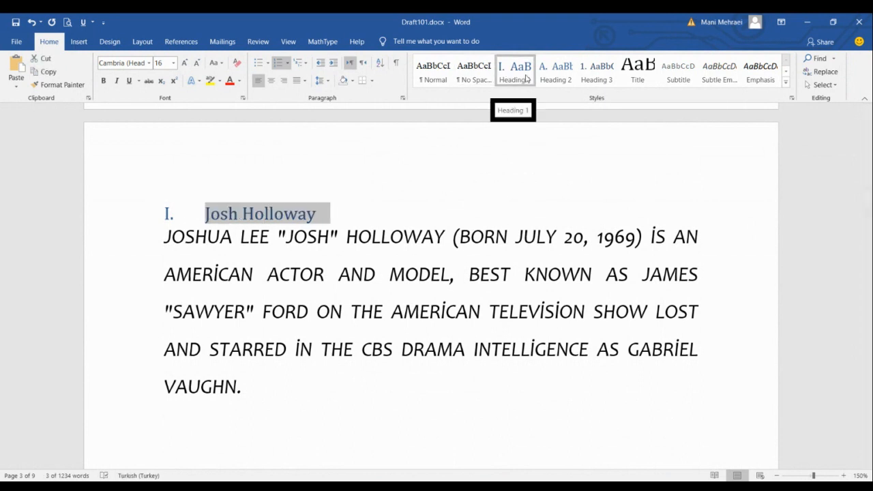
- Recheck the Task C heading items and define the article's "Early life" title as Heading 2
{"action": "scroll", "coordinate": [257, 283], "scroll_direction": "down", "scroll_amount": 3}
{"action": "left_click_drag", "start_coordinate": [243, 240], "coordinate": [164, 243]}
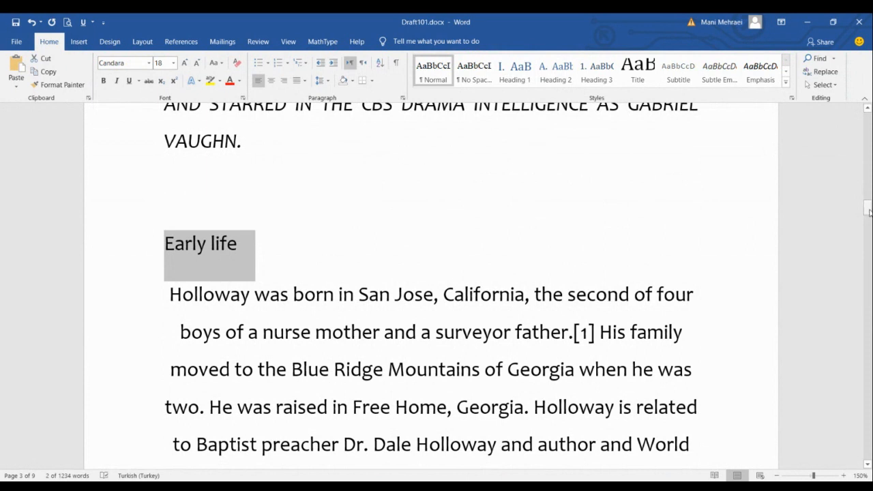
{"action": "left_click_drag", "start_coordinate": [867, 208], "coordinate": [864, 141]}
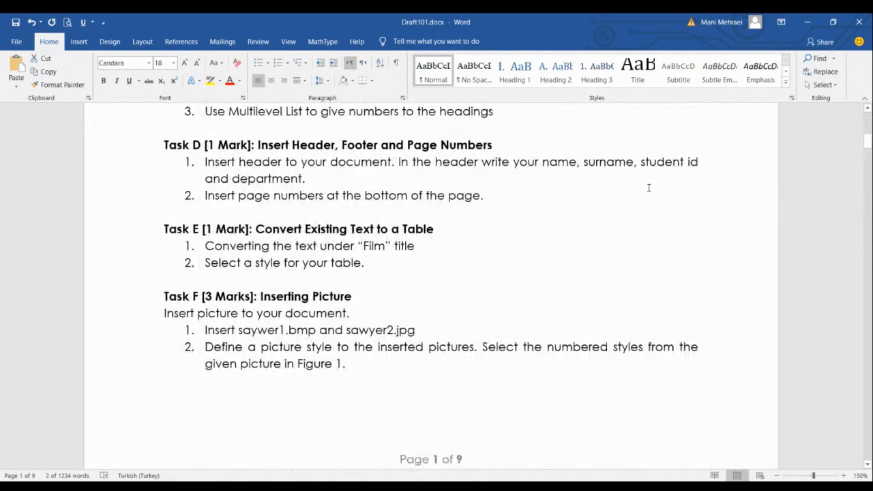
{"action": "scroll", "coordinate": [648, 187], "scroll_direction": "up", "scroll_amount": 3}
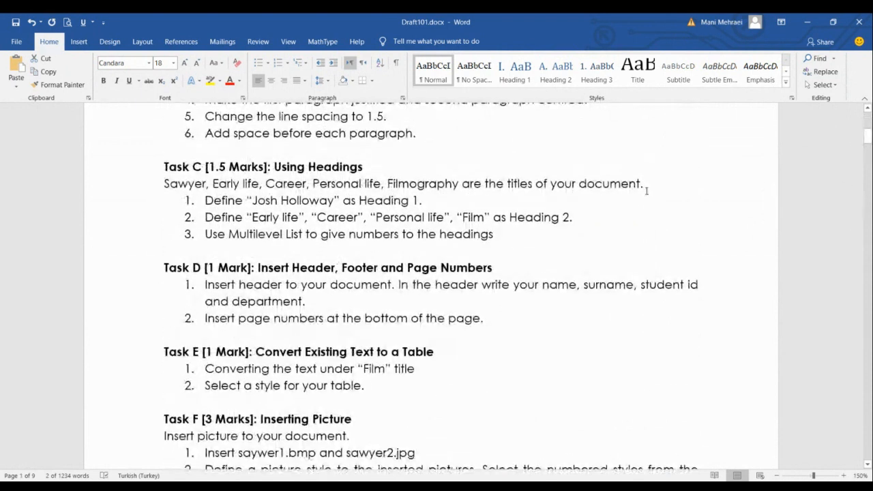
{"action": "left_click", "coordinate": [289, 200]}
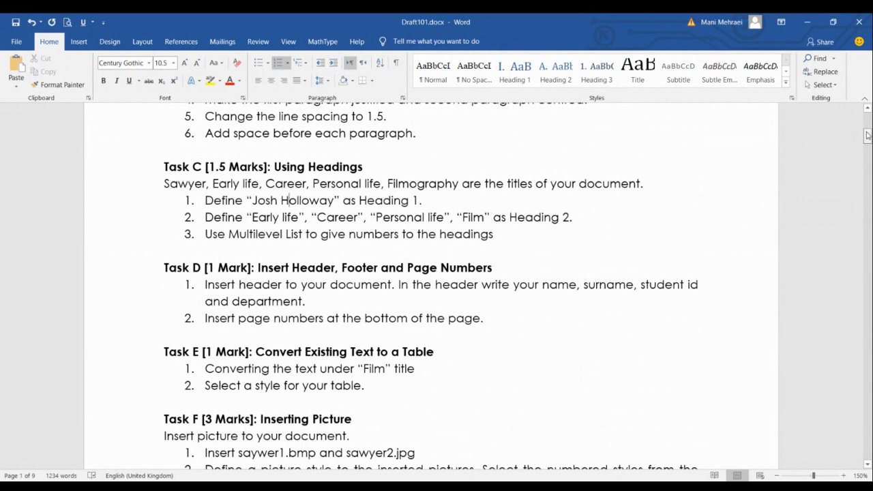
{"action": "left_click_drag", "start_coordinate": [867, 135], "coordinate": [867, 203]}
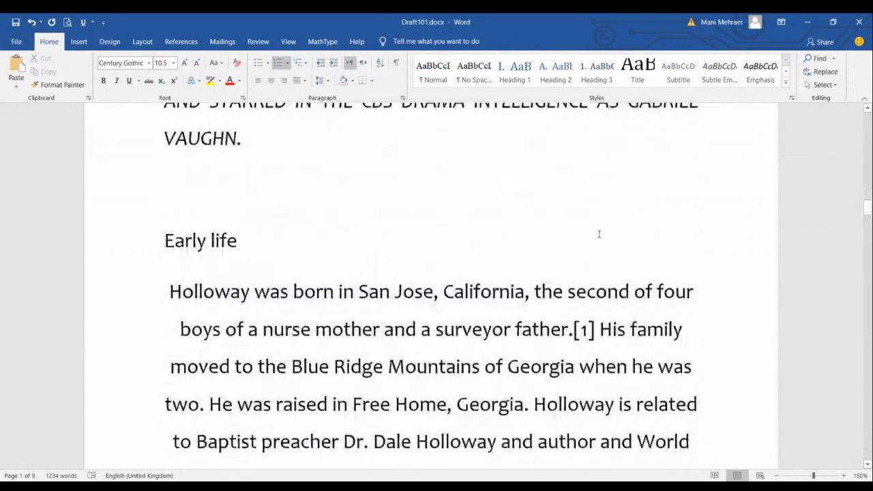
{"action": "left_click_drag", "start_coordinate": [249, 242], "coordinate": [162, 242]}
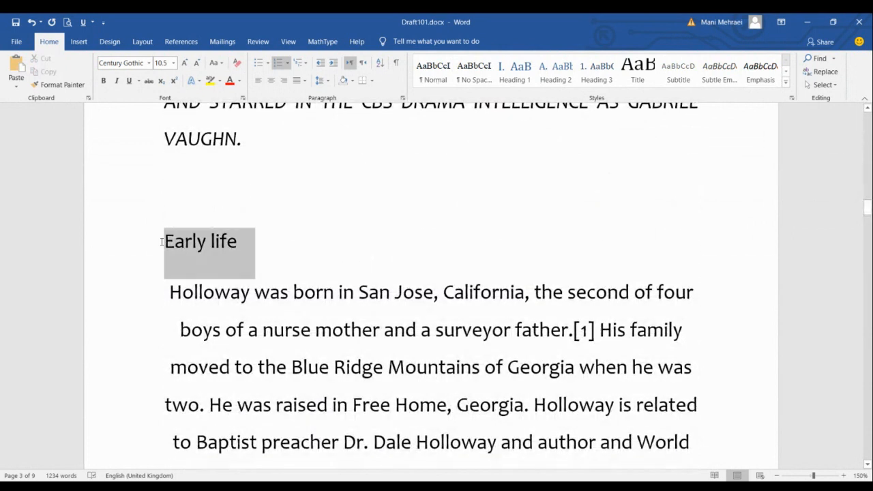
{"action": "left_click", "coordinate": [560, 72]}
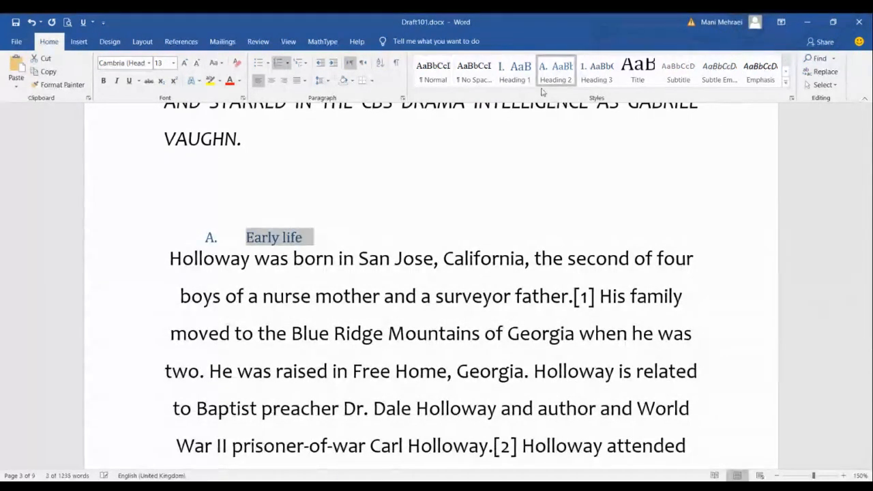
{"action": "scroll", "coordinate": [312, 232], "scroll_direction": "up", "scroll_amount": 3}
{"action": "scroll", "coordinate": [312, 232], "scroll_direction": "up", "scroll_amount": 2}
{"action": "scroll", "coordinate": [260, 296], "scroll_direction": "down", "scroll_amount": 5}
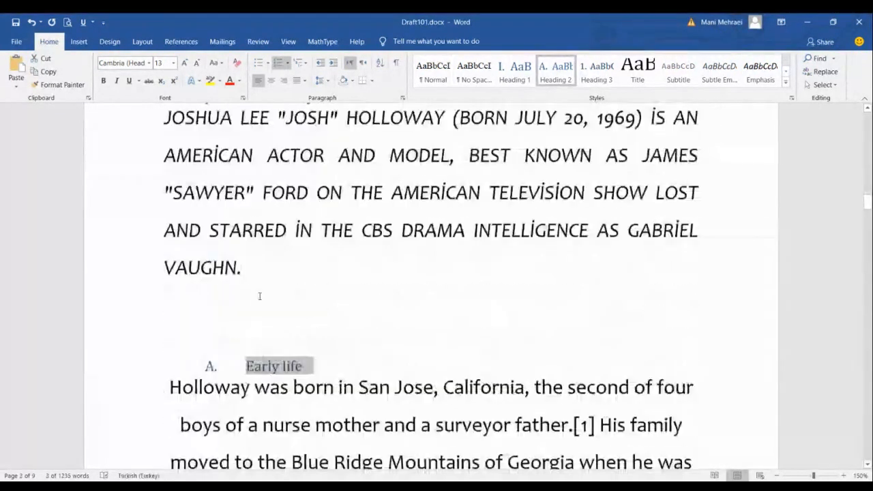
{"action": "scroll", "coordinate": [304, 341], "scroll_direction": "up", "scroll_amount": 2}
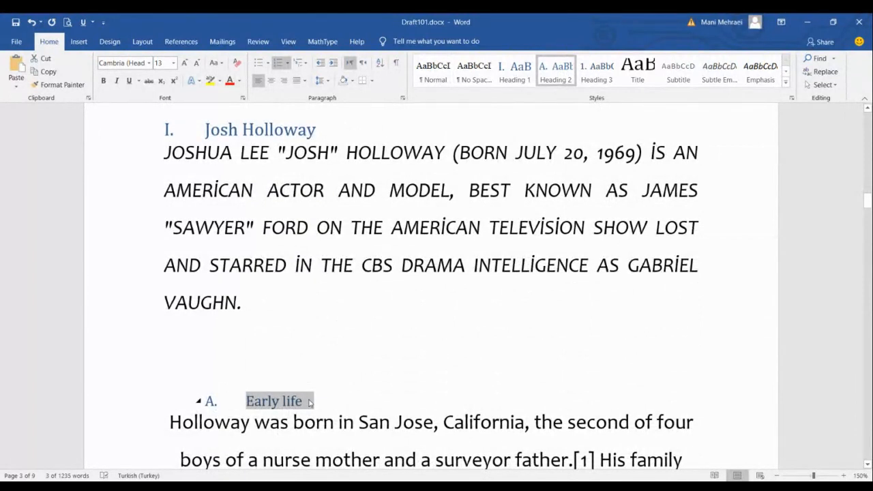
- Define the article's "Career" title as Heading 2
{"action": "left_click", "coordinate": [353, 265]}
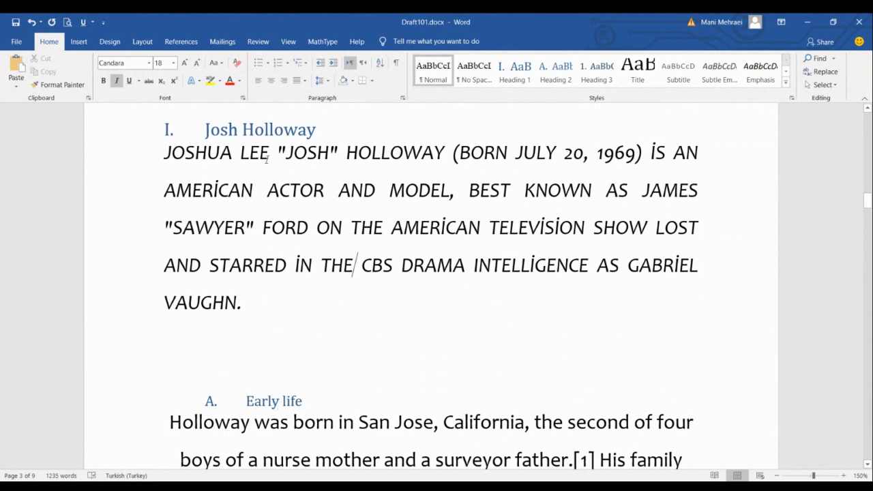
{"action": "scroll", "coordinate": [572, 341], "scroll_direction": "down", "scroll_amount": 5}
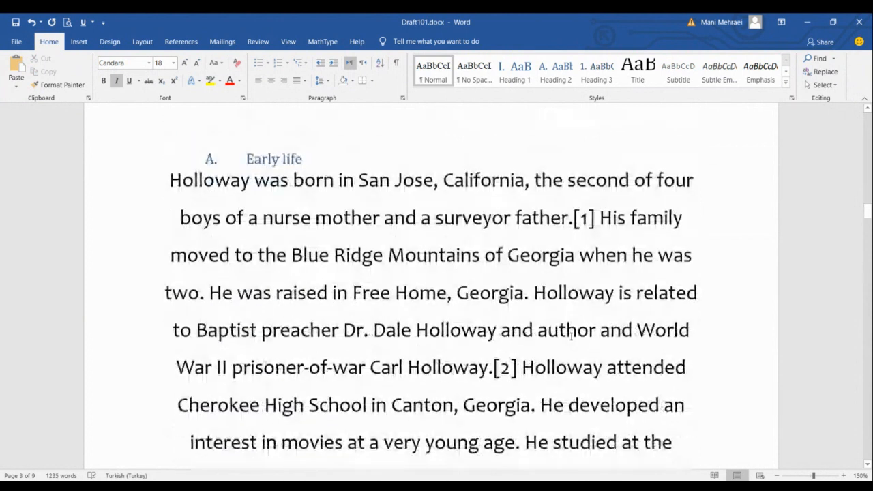
{"action": "scroll", "coordinate": [571, 336], "scroll_direction": "down", "scroll_amount": 5}
{"action": "left_click", "coordinate": [149, 308]}
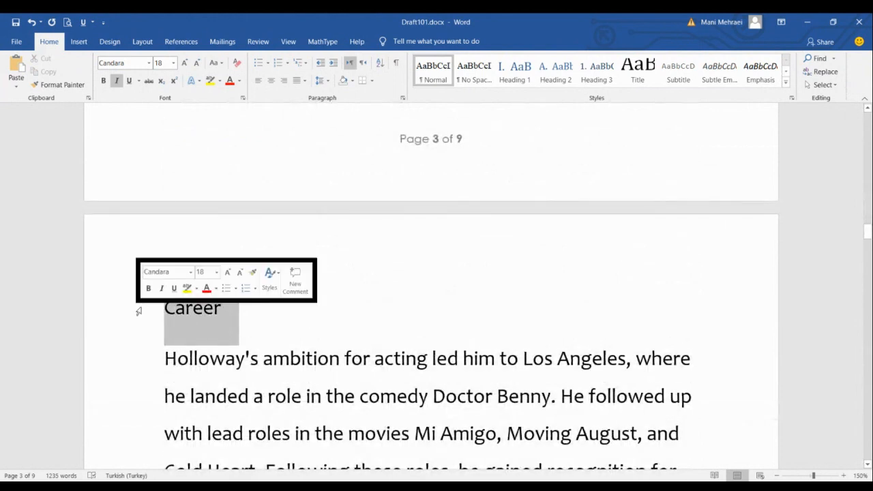
{"action": "left_click", "coordinate": [556, 71]}
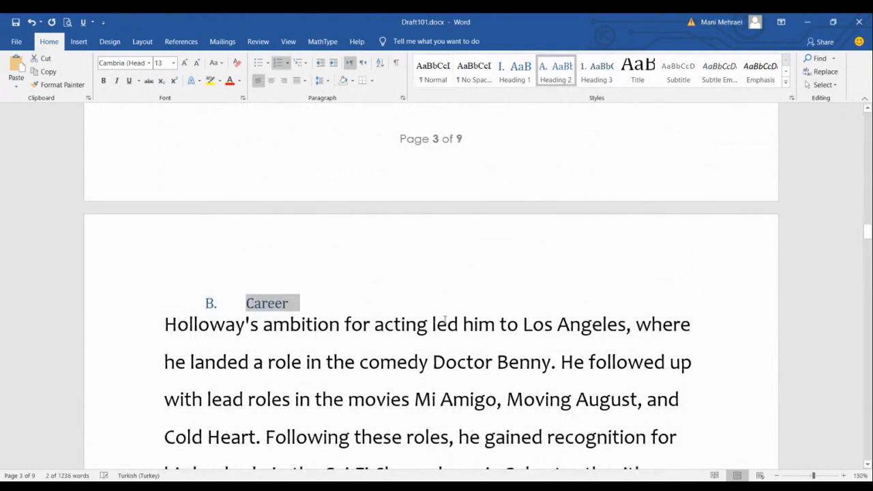
- Define the article's "Personal life" title as Heading 2
{"action": "scroll", "coordinate": [438, 311], "scroll_direction": "down", "scroll_amount": 5}
{"action": "scroll", "coordinate": [438, 310], "scroll_direction": "down", "scroll_amount": 10}
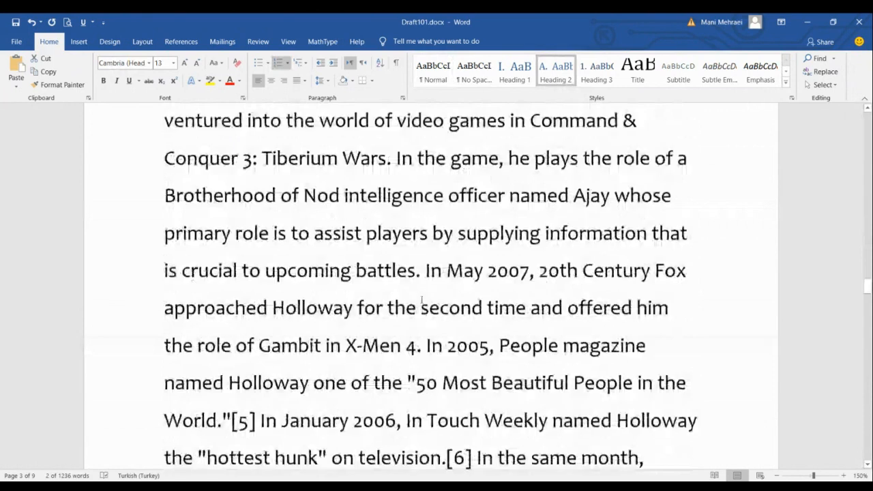
{"action": "scroll", "coordinate": [397, 287], "scroll_direction": "down", "scroll_amount": 15}
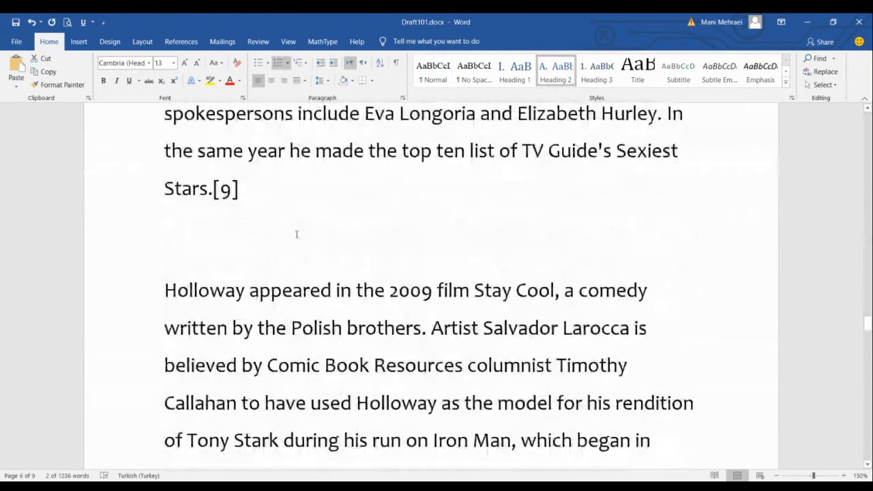
{"action": "scroll", "coordinate": [289, 232], "scroll_direction": "down", "scroll_amount": 5}
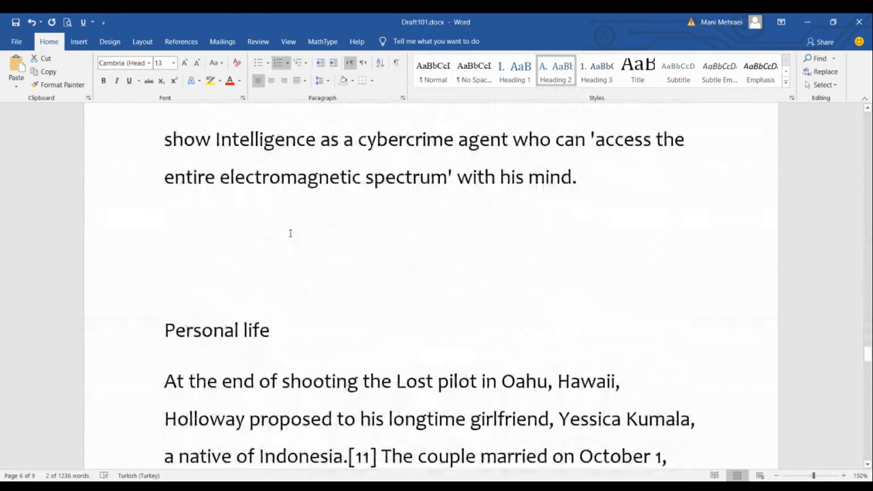
{"action": "triple_click", "coordinate": [287, 327]}
{"action": "left_click", "coordinate": [556, 72]}
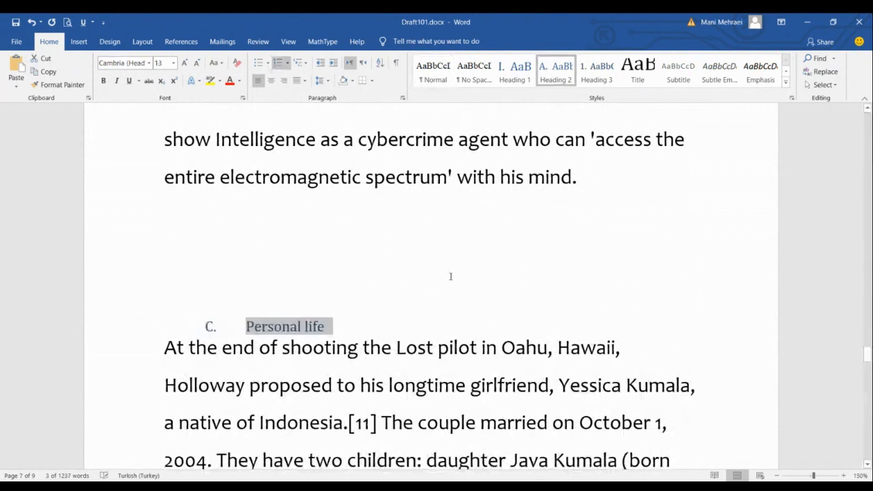
- Define the "Film" title above the filmography list as Heading 2
{"action": "scroll", "coordinate": [405, 339], "scroll_direction": "down", "scroll_amount": 8}
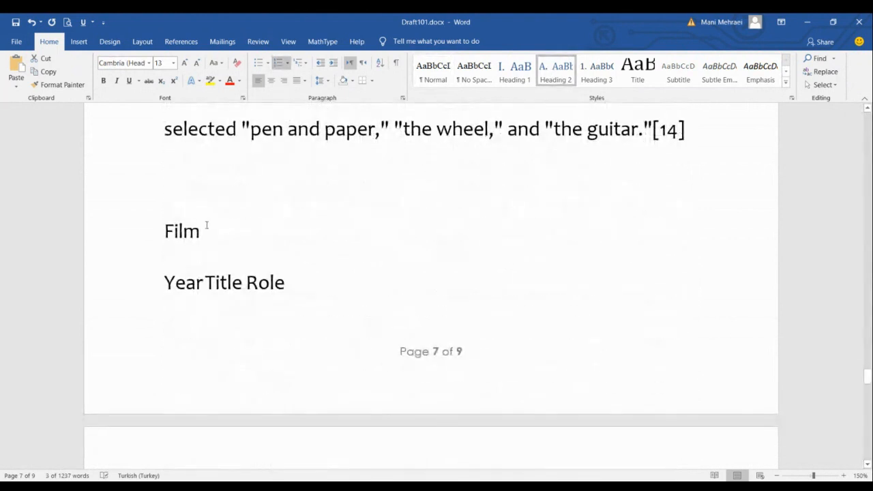
{"action": "left_click_drag", "start_coordinate": [207, 225], "coordinate": [164, 230]}
{"action": "left_click", "coordinate": [558, 76]}
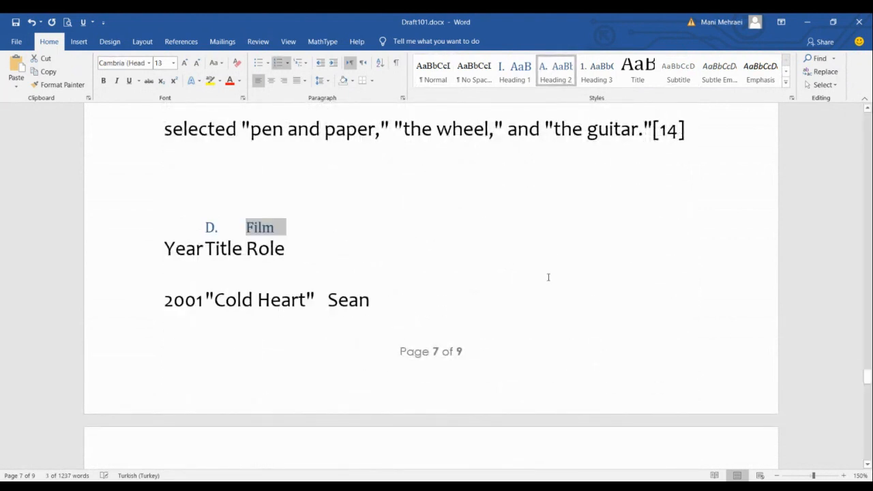
- Look over the film list to the article's end, and return to the instructions to read Task C's multilevel list item
{"action": "scroll", "coordinate": [546, 278], "scroll_direction": "down", "scroll_amount": 5}
{"action": "scroll", "coordinate": [545, 276], "scroll_direction": "down", "scroll_amount": 8}
{"action": "scroll", "coordinate": [238, 228], "scroll_direction": "up", "scroll_amount": 1}
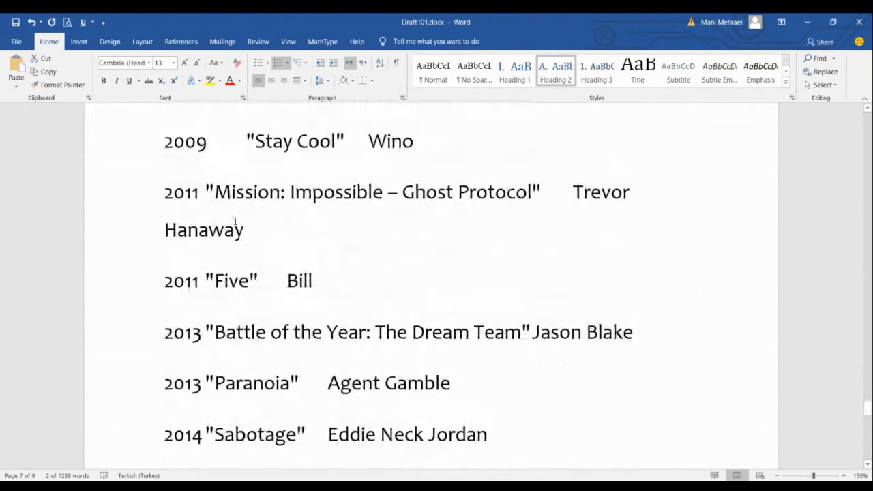
{"action": "scroll", "coordinate": [243, 211], "scroll_direction": "down", "scroll_amount": 6}
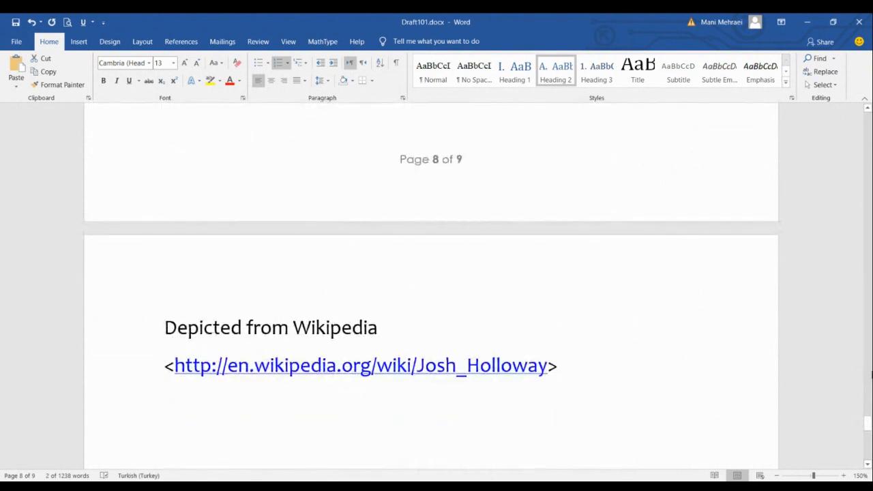
{"action": "left_click_drag", "start_coordinate": [868, 423], "coordinate": [866, 150]}
{"action": "scroll", "coordinate": [625, 281], "scroll_direction": "up", "scroll_amount": 4}
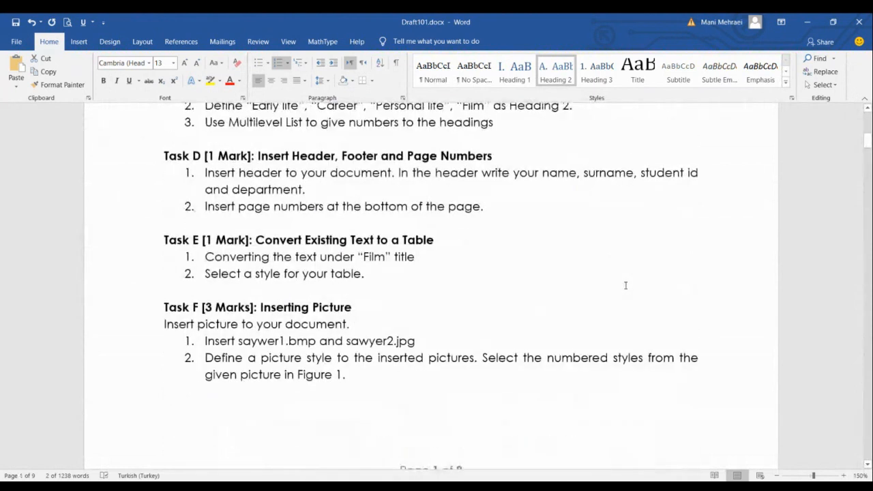
{"action": "scroll", "coordinate": [626, 285], "scroll_direction": "up", "scroll_amount": 4}
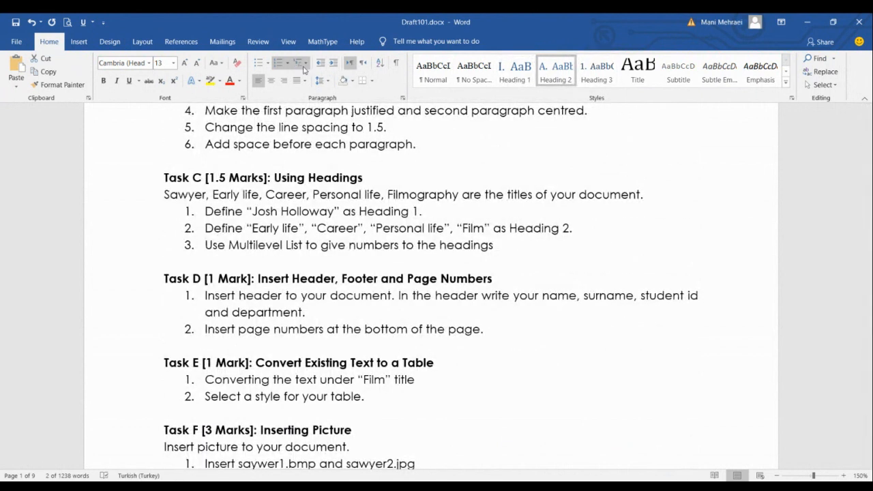
- Try the "I. Heading 1, A. Heading 2" numbering and the plain 1., 1.1., 1.1.1. format from the multilevel list library
{"action": "left_click", "coordinate": [308, 66]}
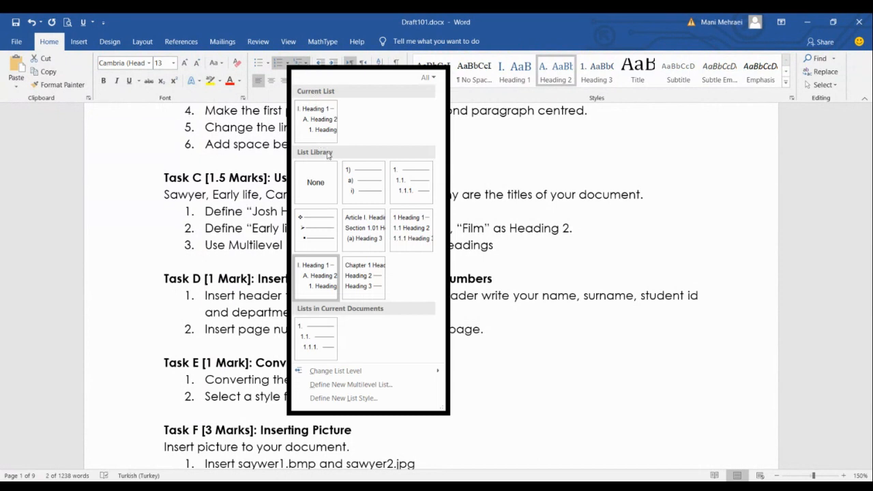
{"action": "mouse_move", "coordinate": [348, 205]}
{"action": "mouse_move", "coordinate": [423, 181]}
{"action": "mouse_move", "coordinate": [335, 245]}
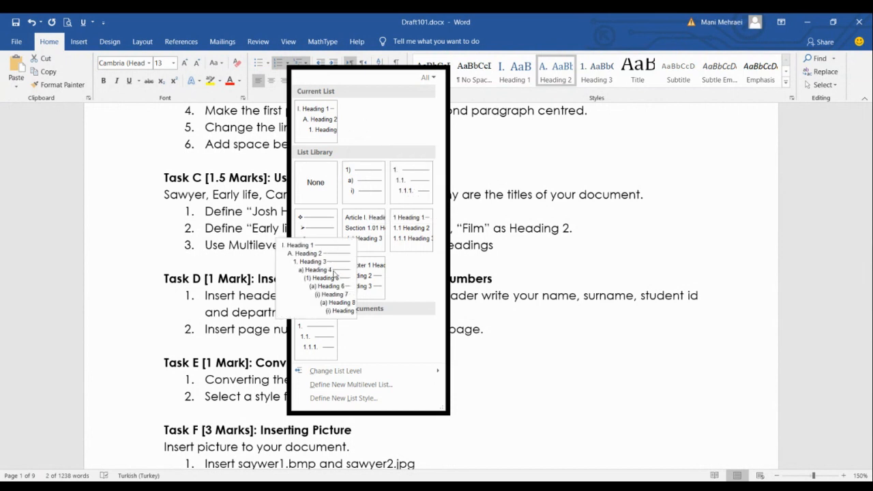
{"action": "left_click", "coordinate": [335, 273]}
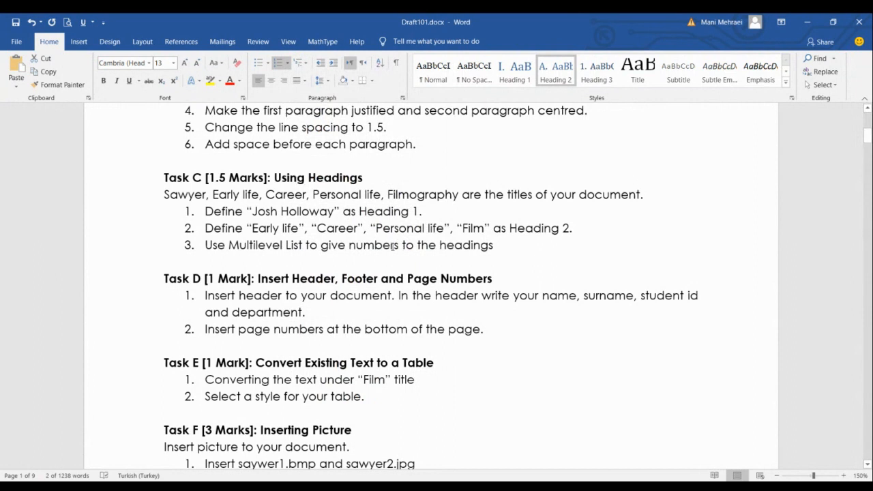
{"action": "left_click", "coordinate": [298, 62]}
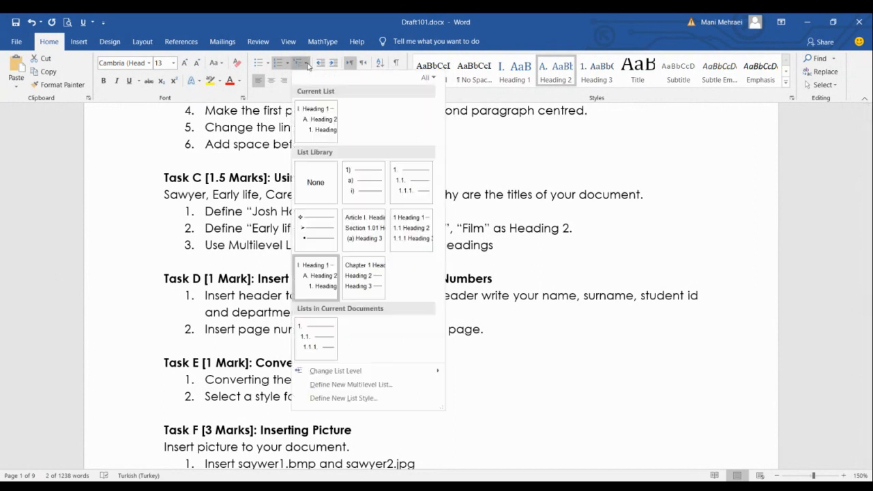
{"action": "left_click", "coordinate": [419, 189]}
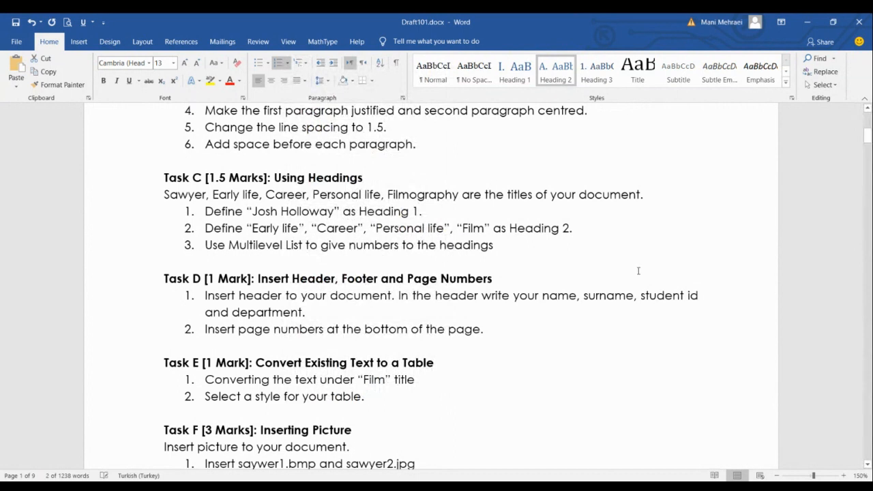
- Select the article from the end of its film list up to the "Josh Holloway" title and apply the 1., 1.1., 1.1.1. multilevel list
{"action": "mouse_move", "coordinate": [867, 135]}
{"action": "left_mouse_down"}
{"action": "mouse_move", "coordinate": [867, 430]}
{"action": "mouse_move", "coordinate": [853, 432]}
{"action": "left_mouse_up"}
{"action": "scroll", "coordinate": [518, 337], "scroll_direction": "up", "scroll_amount": 10}
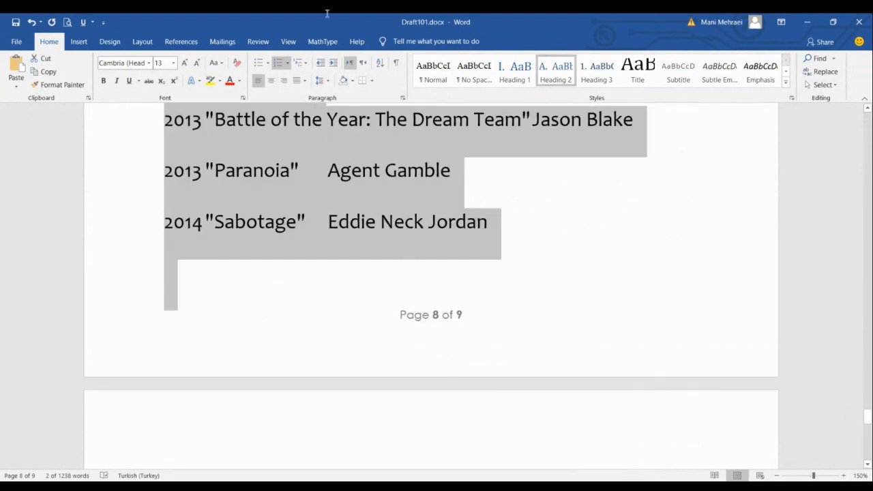
{"action": "scroll", "coordinate": [429, 287], "scroll_direction": "up", "scroll_amount": 20}
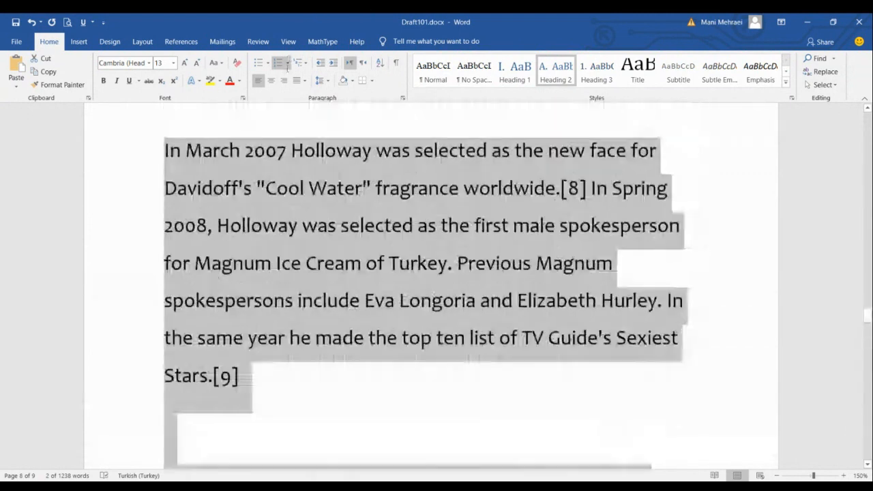
{"action": "scroll", "coordinate": [430, 286], "scroll_direction": "up", "scroll_amount": 20}
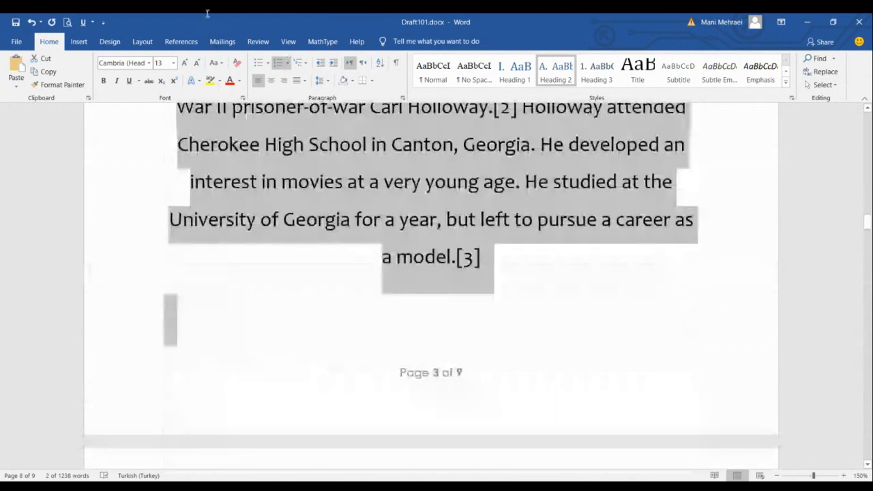
{"action": "left_click_drag", "start_coordinate": [207, 13], "coordinate": [156, 311]}
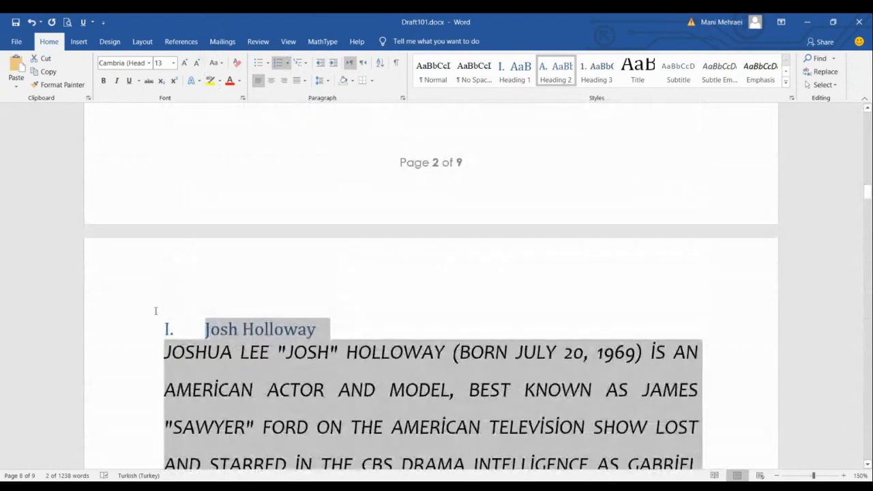
{"action": "left_click", "coordinate": [298, 62]}
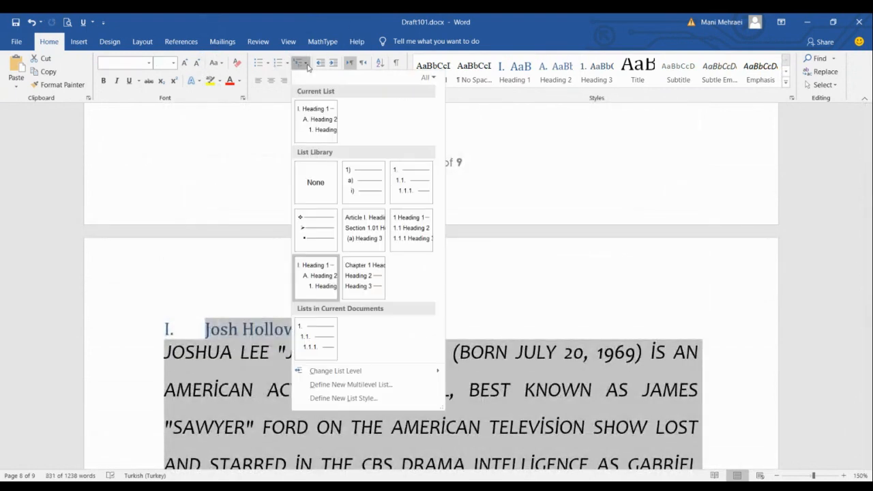
{"action": "left_click", "coordinate": [410, 192]}
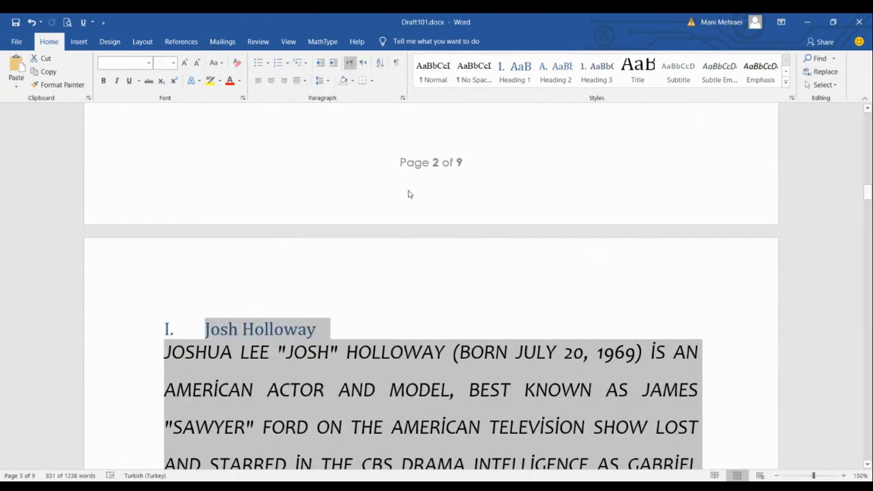
- Look over the numbering applied to the article's headings and paragraphs, and return to the instructions to reread the Task C items
{"action": "scroll", "coordinate": [257, 341], "scroll_direction": "down", "scroll_amount": 5}
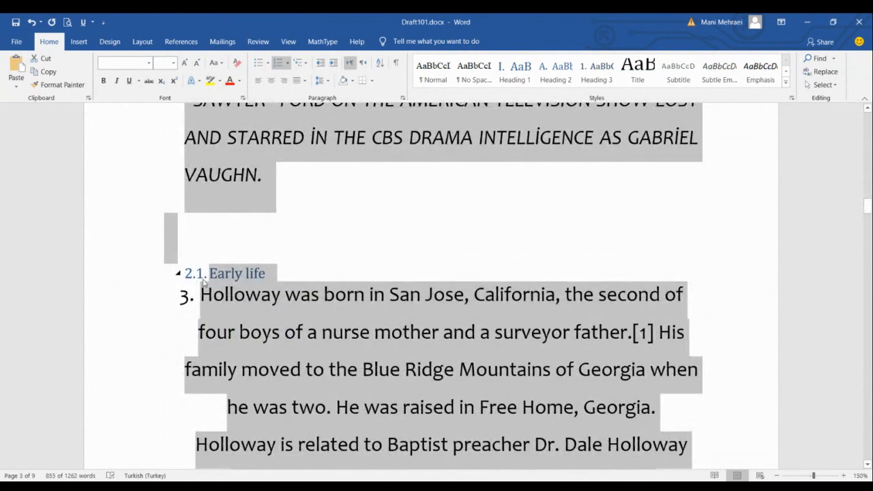
{"action": "scroll", "coordinate": [203, 282], "scroll_direction": "up", "scroll_amount": 2}
{"action": "scroll", "coordinate": [220, 318], "scroll_direction": "down", "scroll_amount": 3}
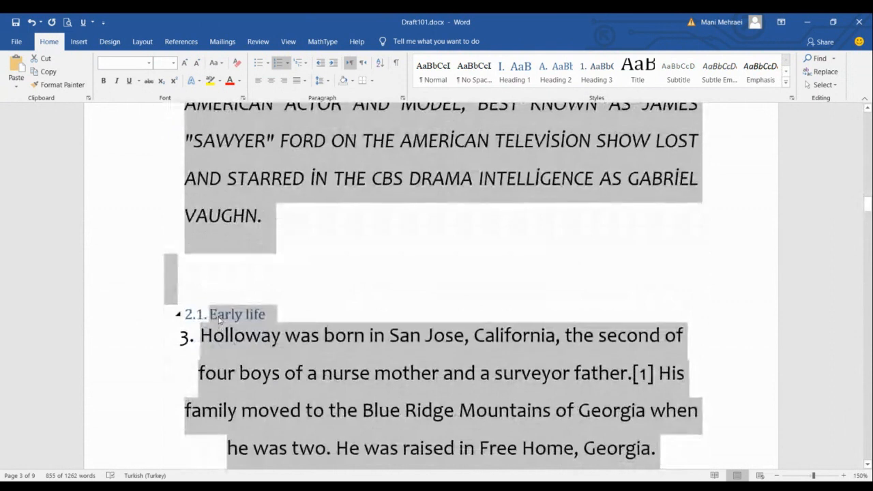
{"action": "scroll", "coordinate": [220, 319], "scroll_direction": "up", "scroll_amount": 2}
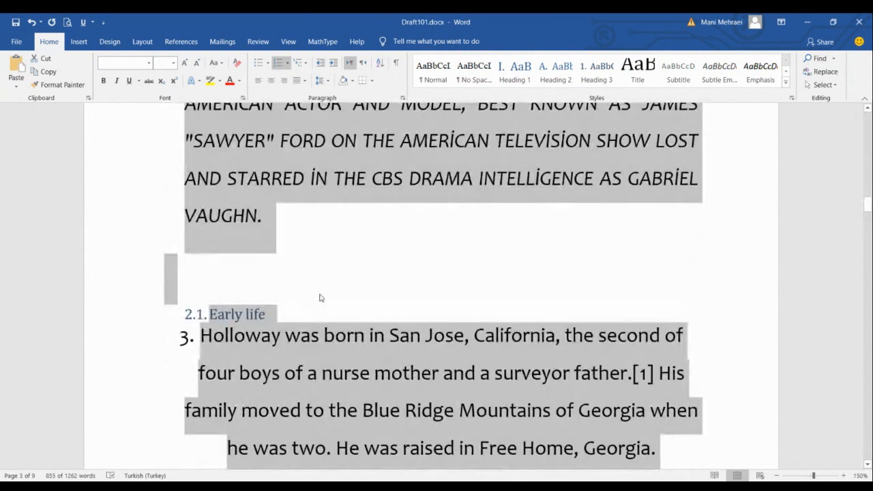
{"action": "scroll", "coordinate": [492, 276], "scroll_direction": "up", "scroll_amount": 15}
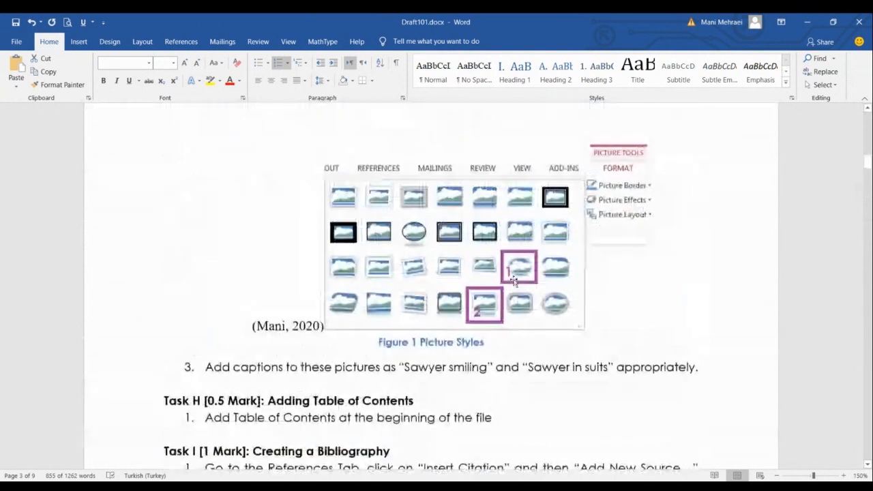
{"action": "scroll", "coordinate": [513, 280], "scroll_direction": "up", "scroll_amount": 5}
{"action": "scroll", "coordinate": [513, 279], "scroll_direction": "up", "scroll_amount": 5}
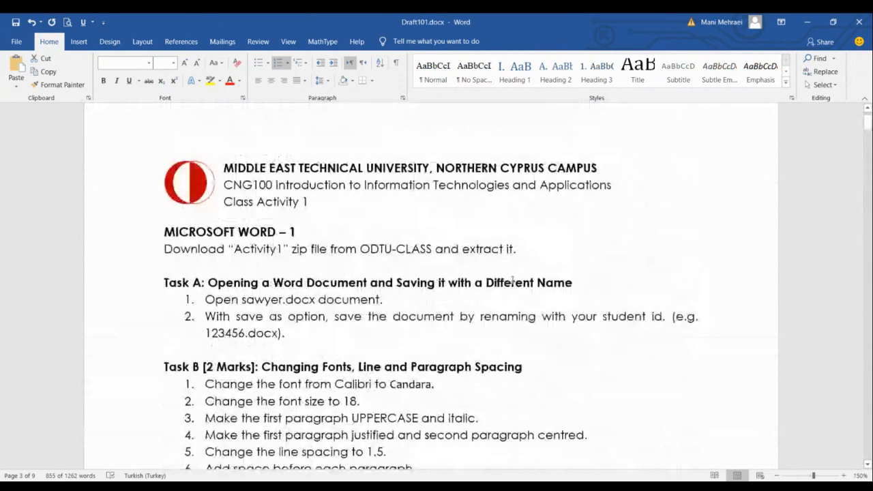
{"action": "scroll", "coordinate": [487, 203], "scroll_direction": "down", "scroll_amount": 5}
{"action": "scroll", "coordinate": [487, 203], "scroll_direction": "up", "scroll_amount": 3}
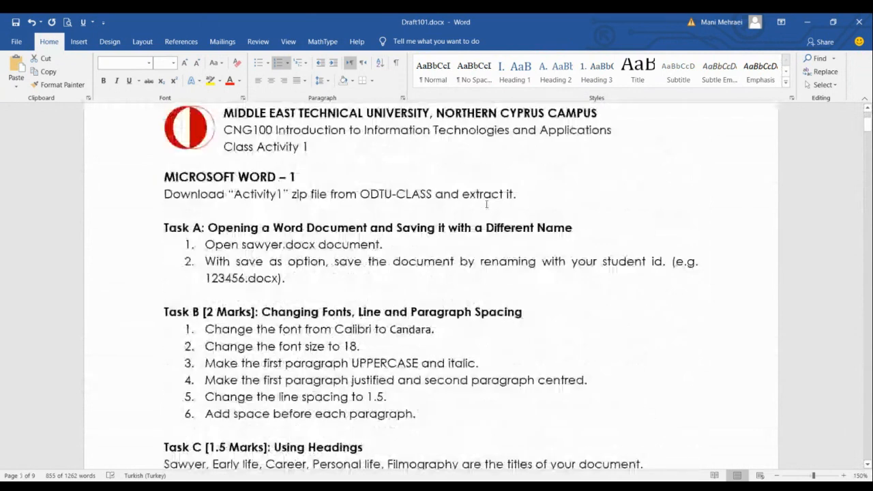
{"action": "scroll", "coordinate": [439, 170], "scroll_direction": "down", "scroll_amount": 6}
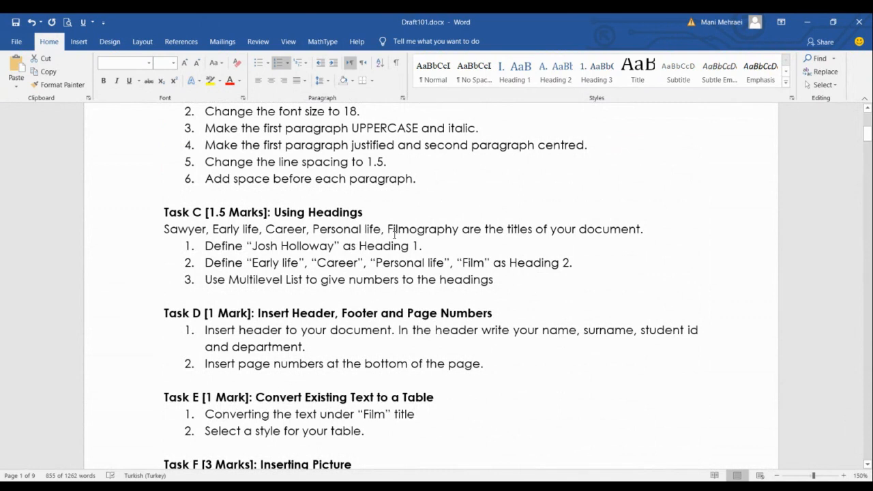
- Review the available multilevel list formats without changing the list, and read the Task D items on header, footer and page numbers
{"action": "left_click", "coordinate": [307, 64]}
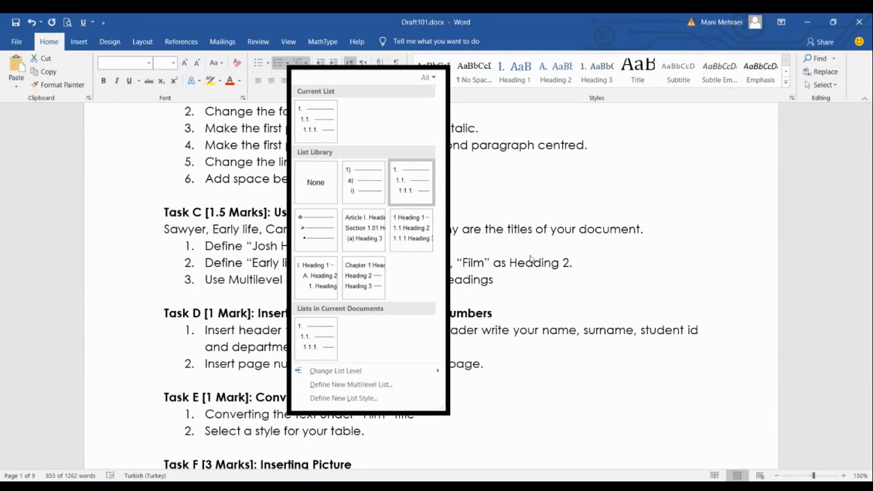
{"action": "left_click", "coordinate": [561, 263]}
{"action": "scroll", "coordinate": [328, 260], "scroll_direction": "down", "scroll_amount": 3}
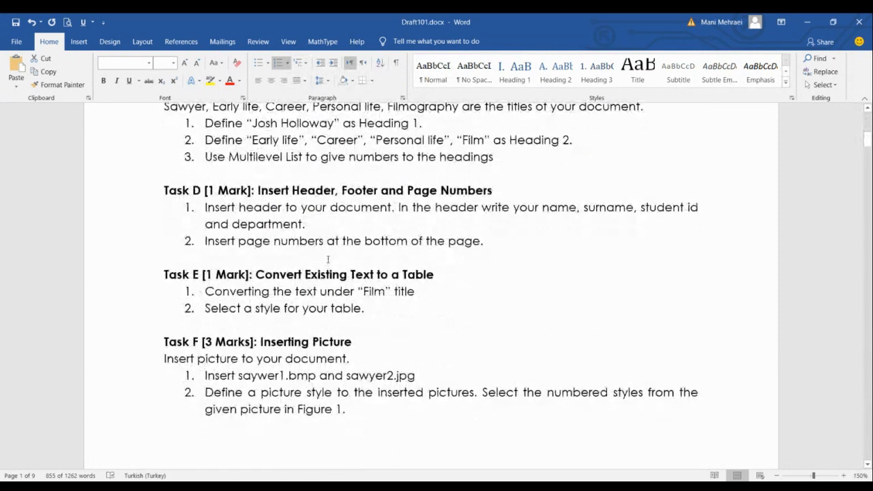
{"action": "scroll", "coordinate": [327, 260], "scroll_direction": "down", "scroll_amount": 1}
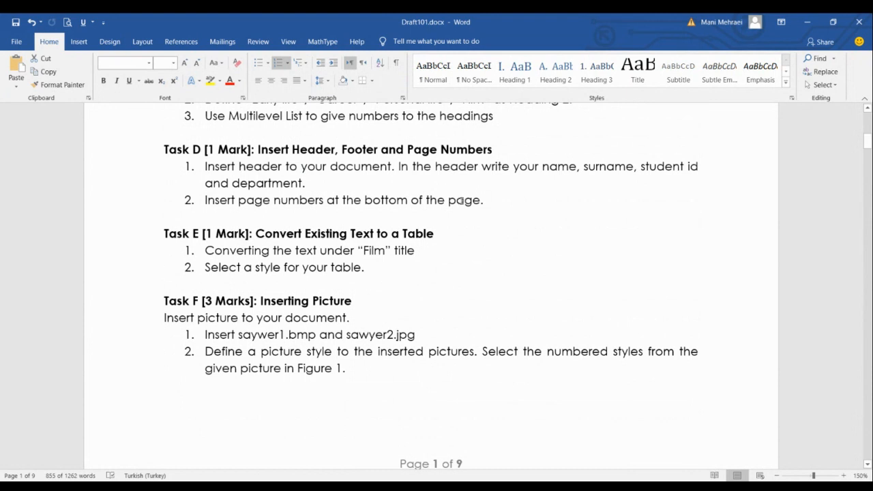
- Open the page header above the "Josh Holloway" title for editing and close it without adding text
{"action": "scroll", "coordinate": [461, 200], "scroll_direction": "up", "scroll_amount": 10}
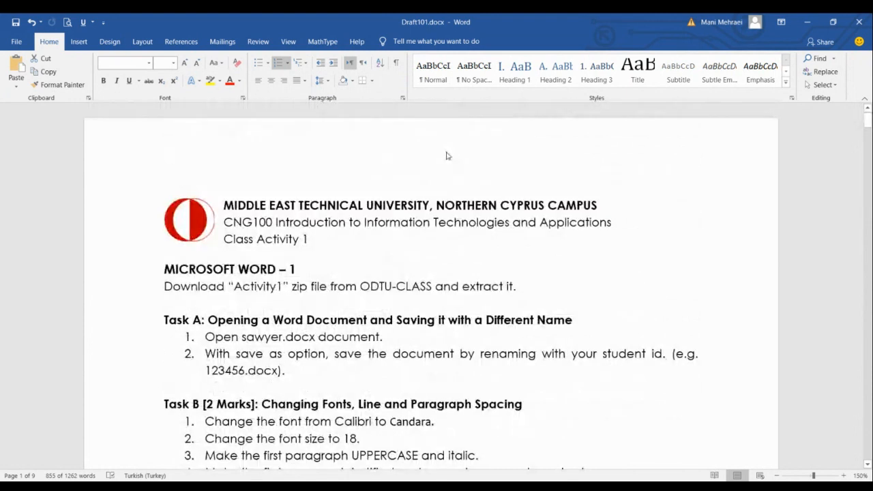
{"action": "scroll", "coordinate": [393, 276], "scroll_direction": "down", "scroll_amount": 20}
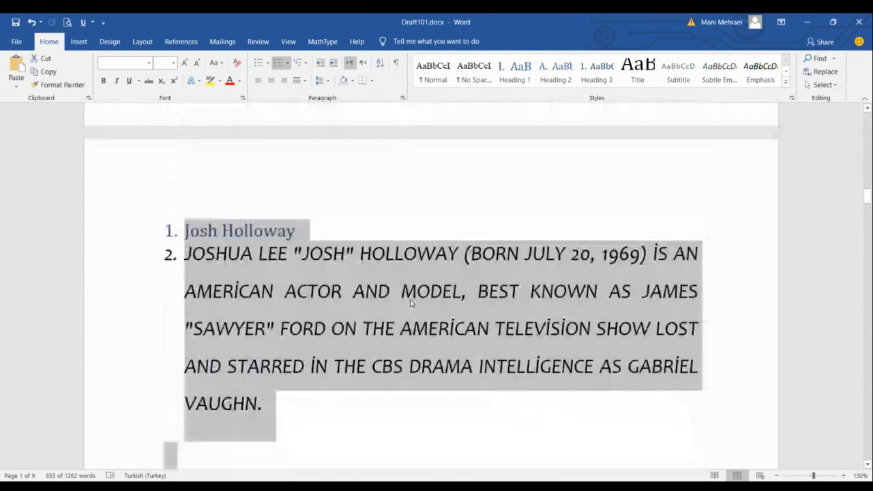
{"action": "scroll", "coordinate": [460, 302], "scroll_direction": "up", "scroll_amount": 2}
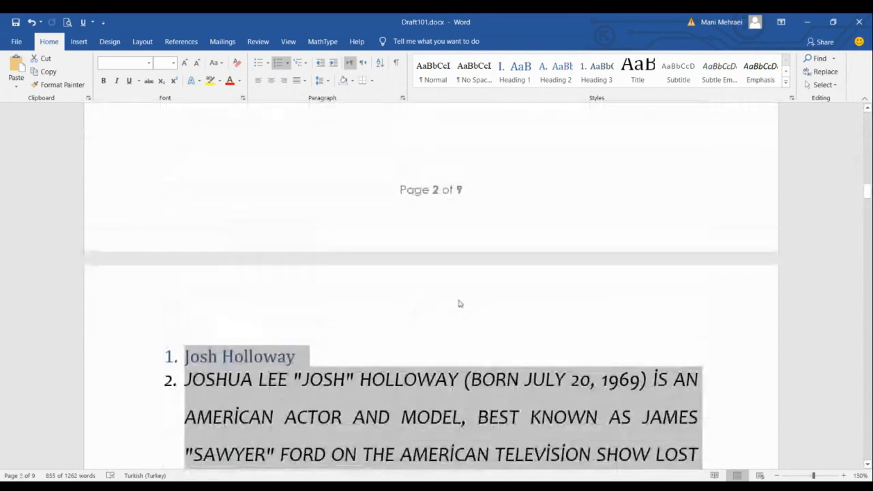
{"action": "left_click", "coordinate": [459, 300]}
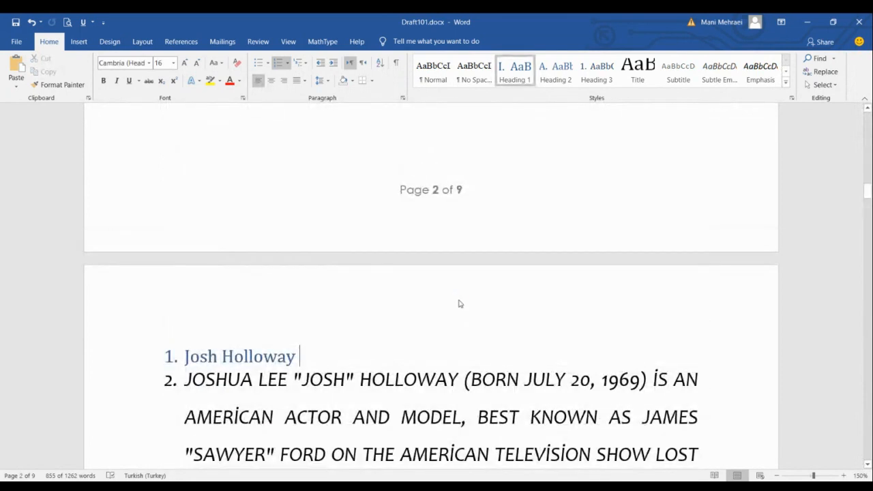
{"action": "double_click", "coordinate": [437, 307]}
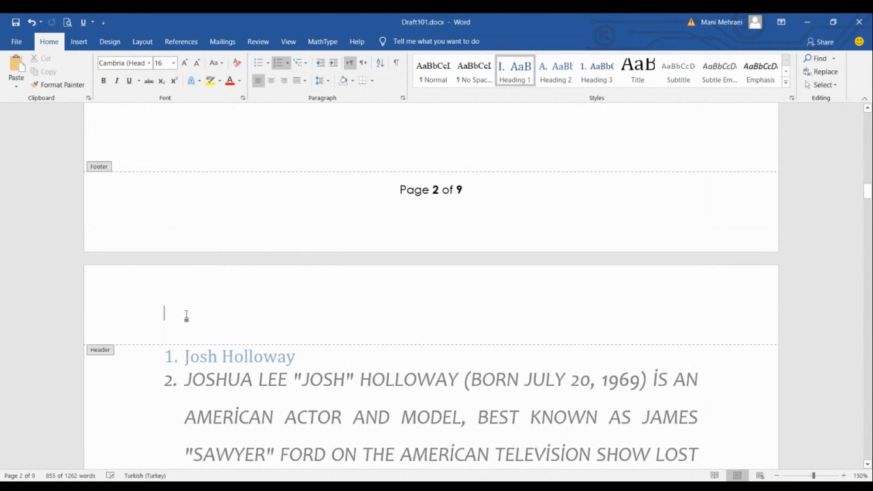
{"action": "scroll", "coordinate": [493, 213], "scroll_direction": "down", "scroll_amount": 4}
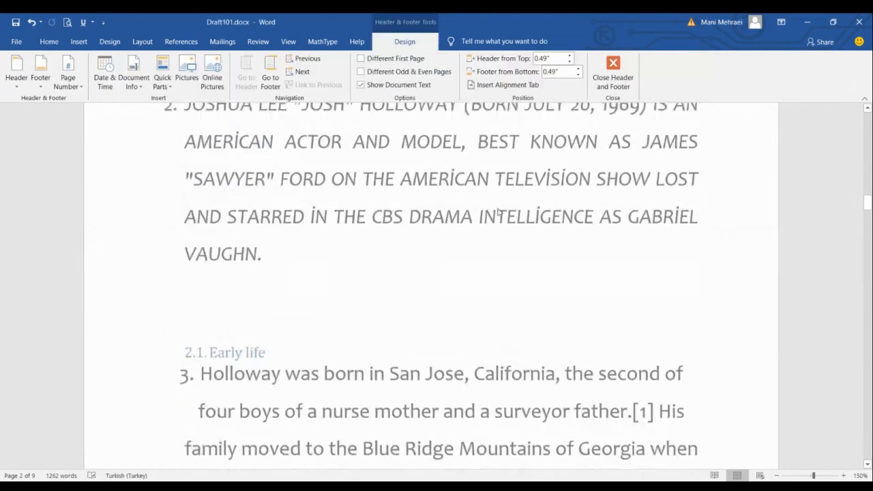
{"action": "scroll", "coordinate": [491, 178], "scroll_direction": "up", "scroll_amount": 5}
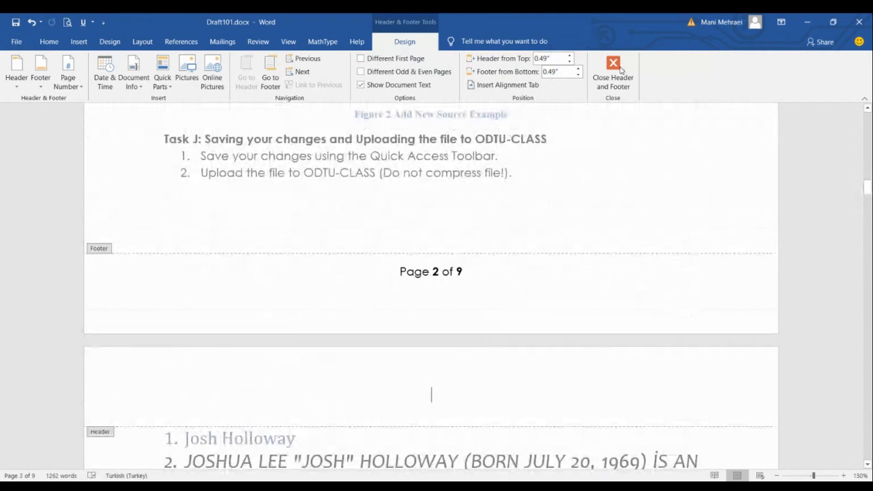
{"action": "left_click", "coordinate": [613, 65]}
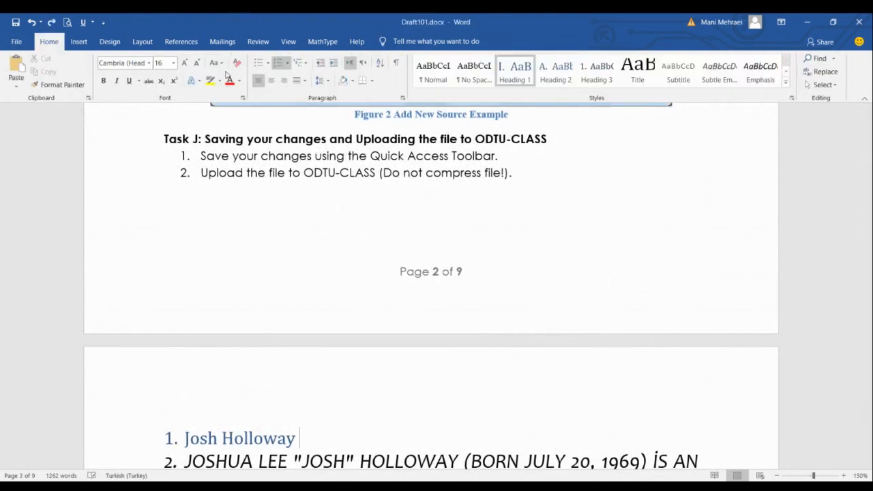
- Insert page numbers at the bottom of the pages in the Plain Number 2 style and leave footer editing
{"action": "left_click", "coordinate": [76, 43]}
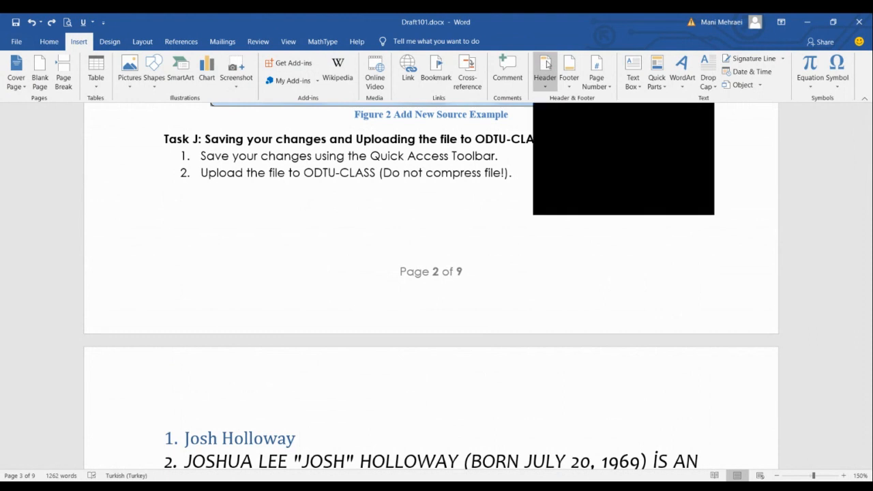
{"action": "left_click", "coordinate": [596, 71]}
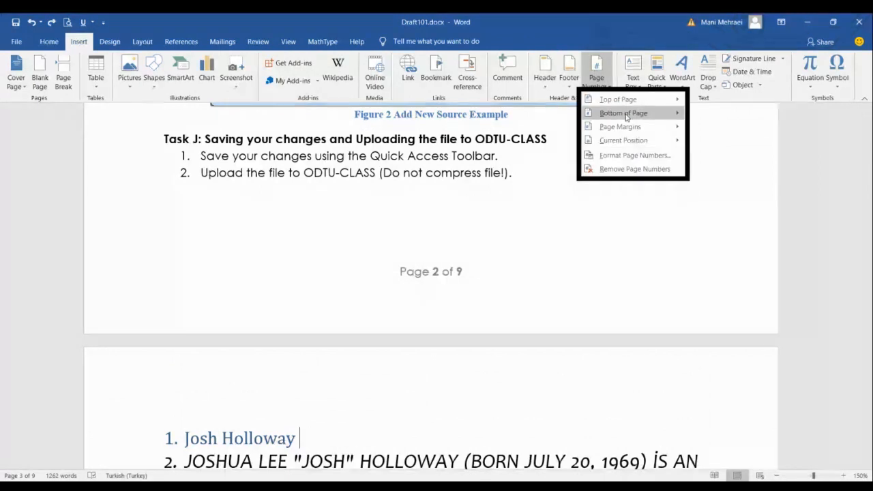
{"action": "mouse_move", "coordinate": [626, 101]}
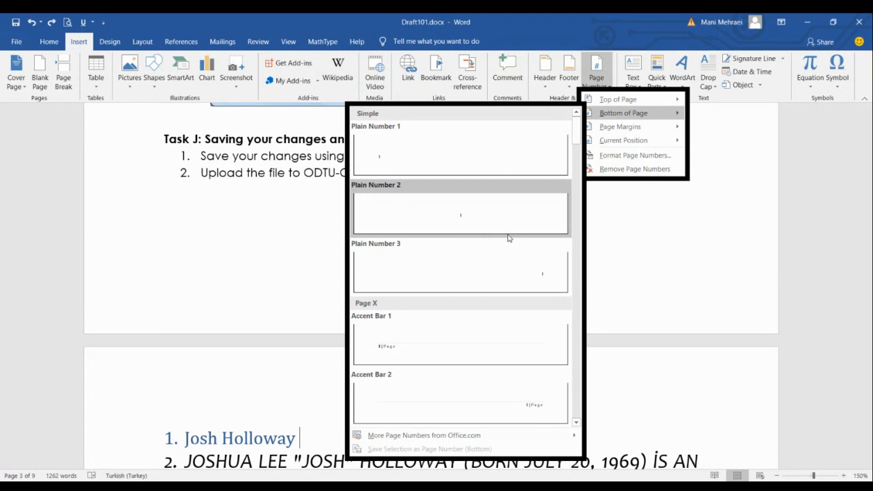
{"action": "left_click", "coordinate": [460, 213]}
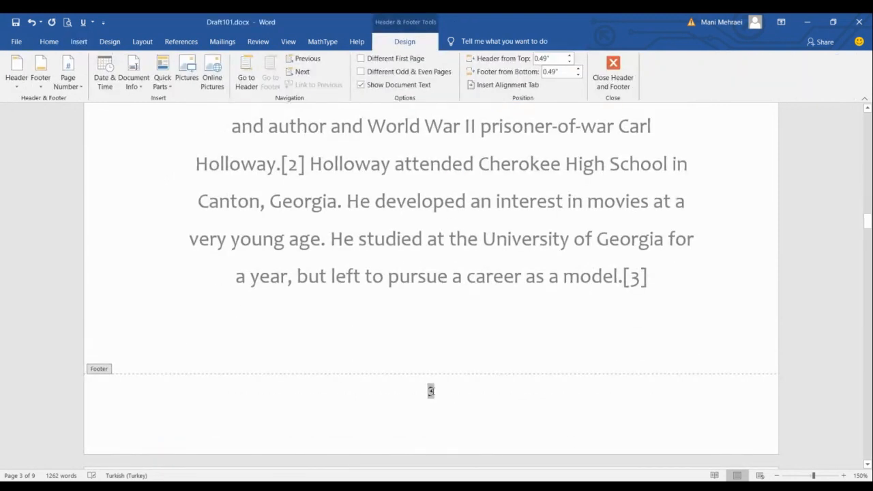
{"action": "scroll", "coordinate": [431, 391], "scroll_direction": "down", "scroll_amount": 2}
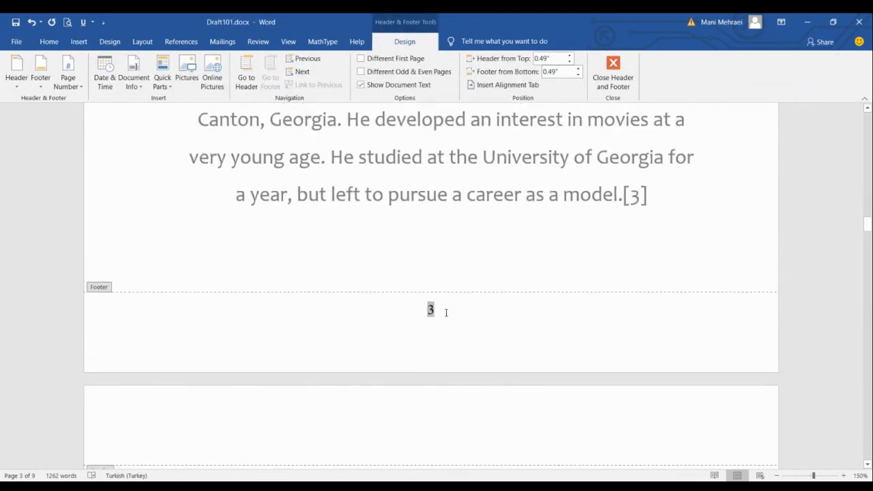
{"action": "scroll", "coordinate": [544, 245], "scroll_direction": "up", "scroll_amount": 5}
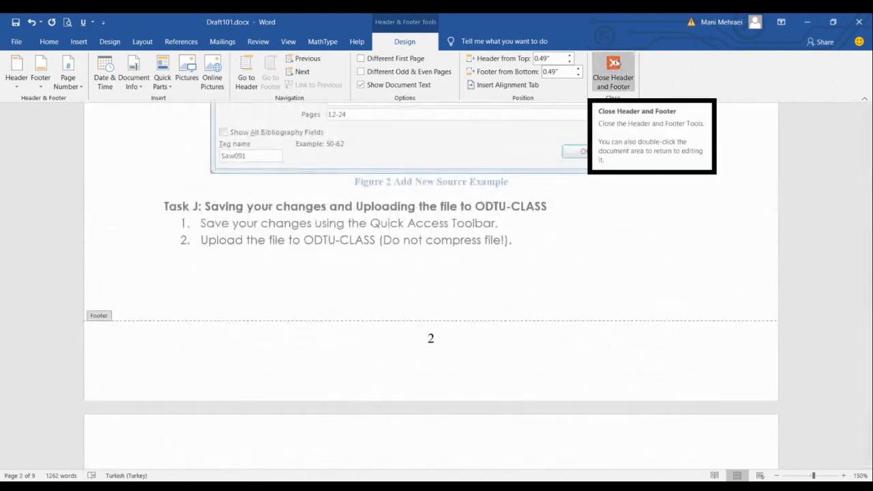
{"action": "left_click", "coordinate": [614, 65]}
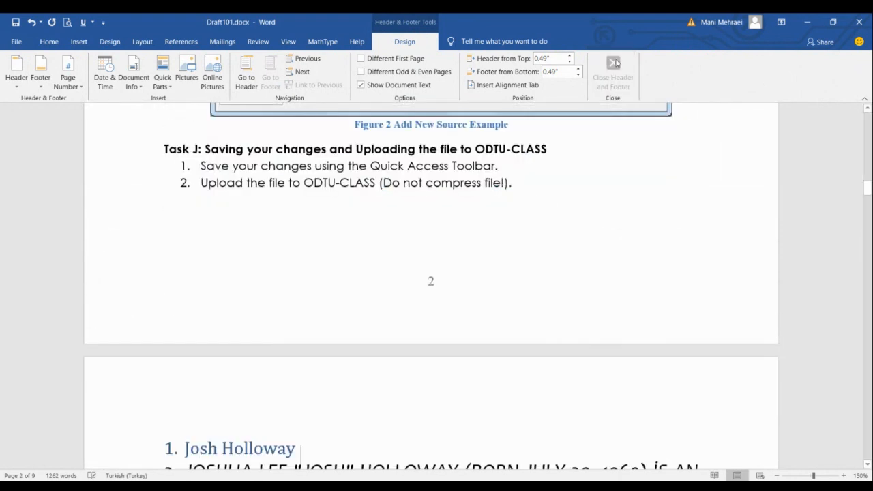
- Return to the instructions and reread the Task D header details and the Task E items on converting text to a table
{"action": "scroll", "coordinate": [866, 189], "scroll_direction": "up", "scroll_amount": 3}
{"action": "left_click_drag", "start_coordinate": [866, 189], "coordinate": [866, 109]}
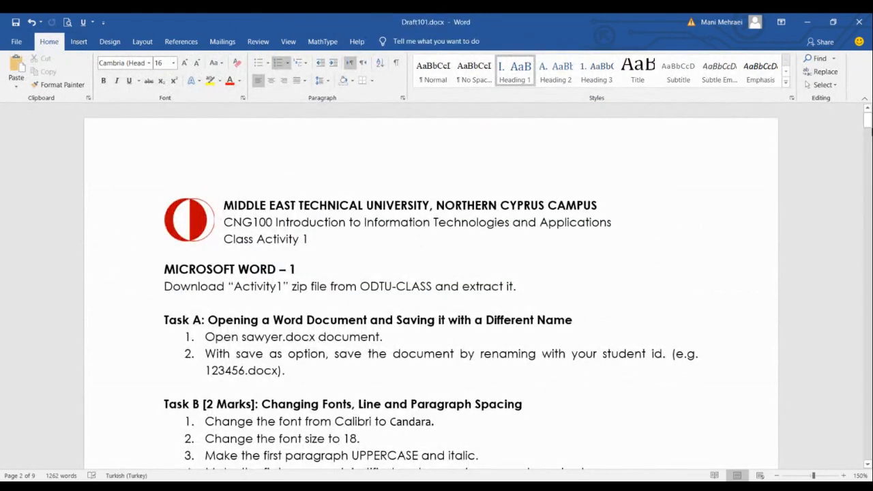
{"action": "left_click_drag", "start_coordinate": [869, 121], "coordinate": [868, 142]}
{"action": "scroll", "coordinate": [621, 239], "scroll_direction": "up", "scroll_amount": 3}
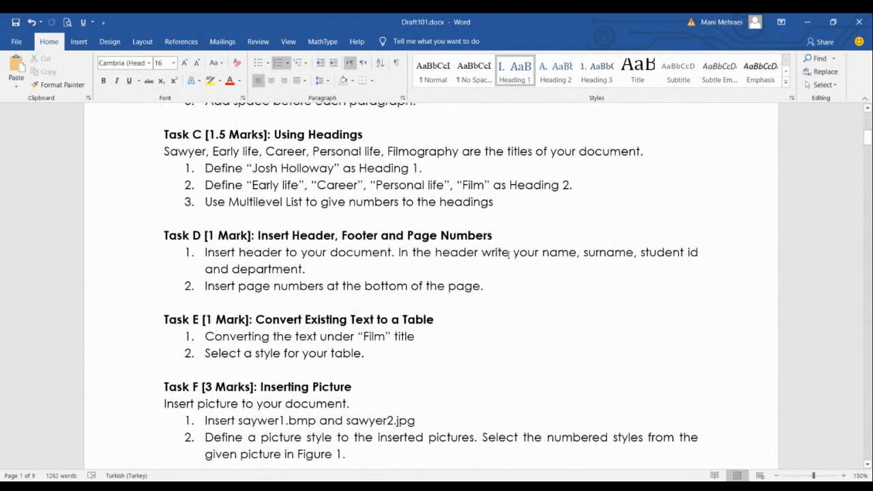
{"action": "left_click_drag", "start_coordinate": [543, 253], "coordinate": [592, 273]}
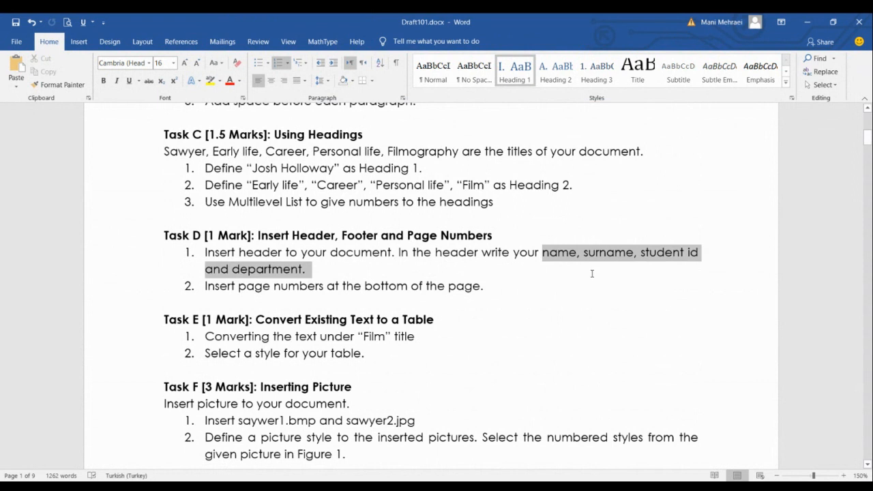
{"action": "left_click", "coordinate": [500, 303]}
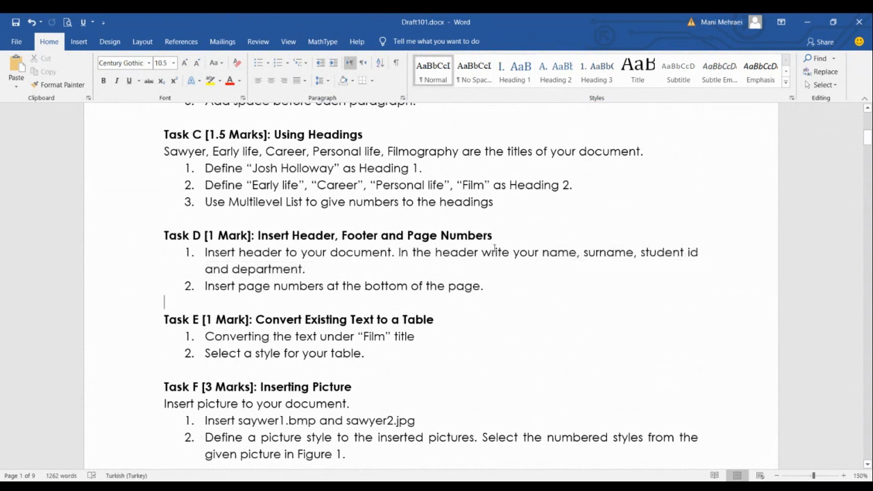
{"action": "scroll", "coordinate": [409, 255], "scroll_direction": "down", "scroll_amount": 3}
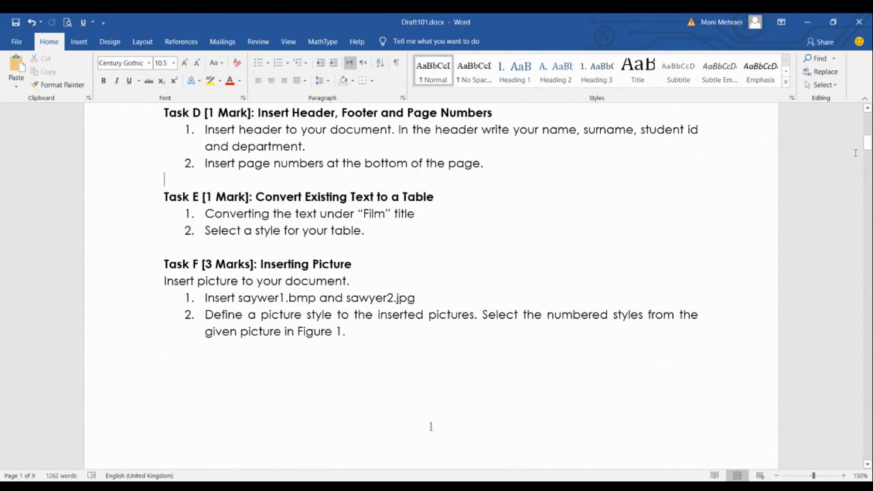
- Select all the year, title and role lines under the article's "Film" heading
{"action": "left_click_drag", "start_coordinate": [868, 142], "coordinate": [868, 409]}
{"action": "left_click_drag", "start_coordinate": [532, 329], "coordinate": [161, 328]}
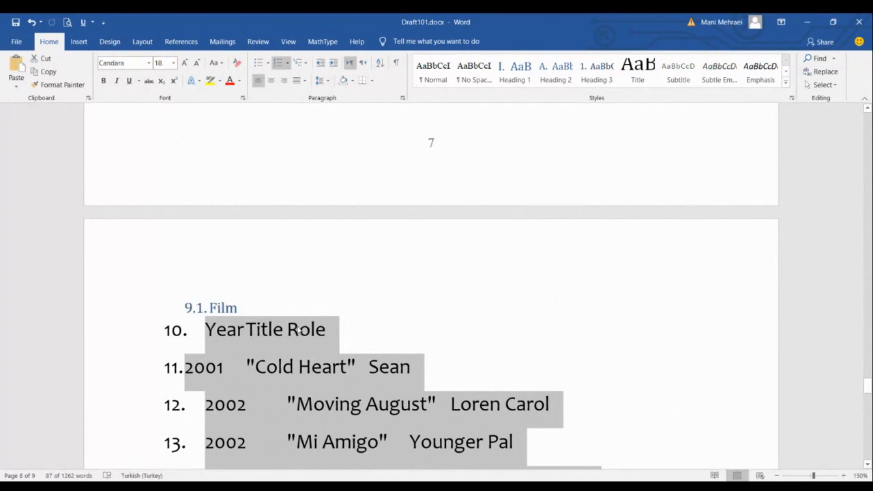
{"action": "scroll", "coordinate": [322, 388], "scroll_direction": "down", "scroll_amount": 5}
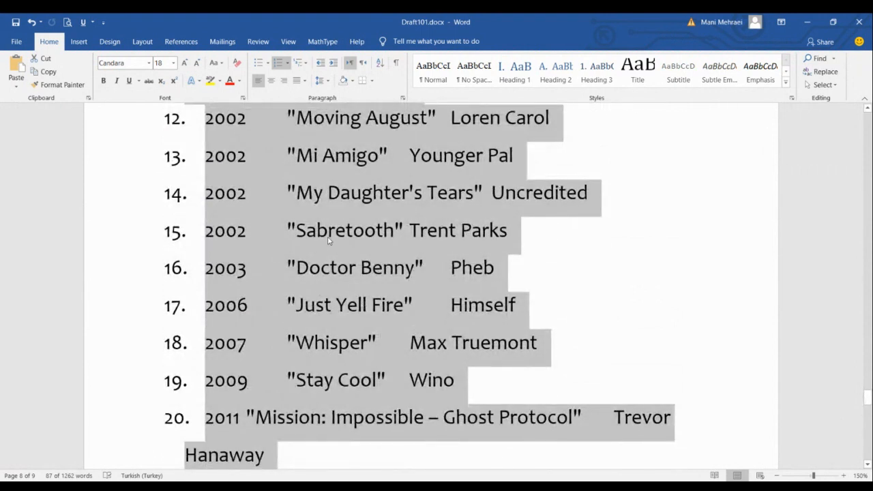
{"action": "left_click", "coordinate": [80, 43]}
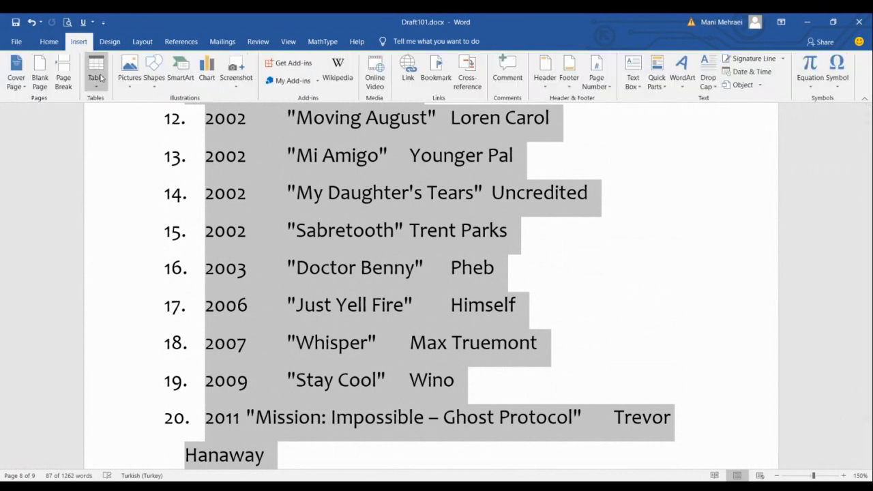
{"action": "left_click", "coordinate": [99, 70]}
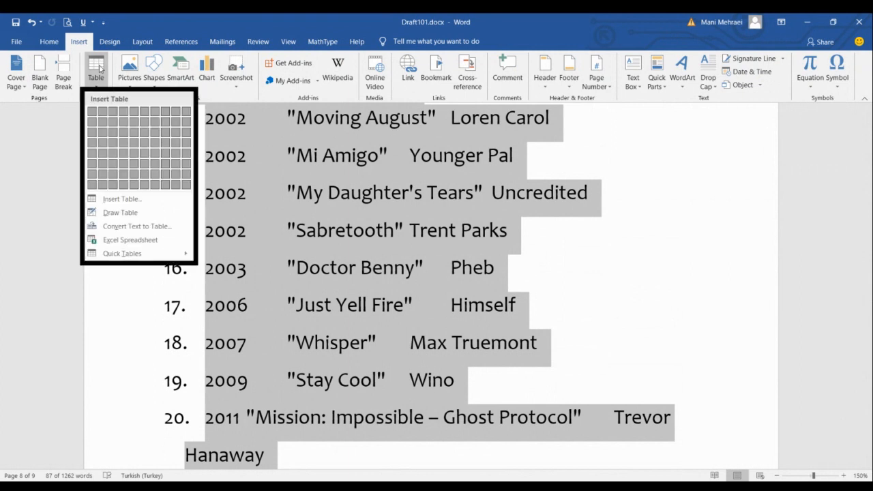
{"action": "left_click", "coordinate": [136, 226]}
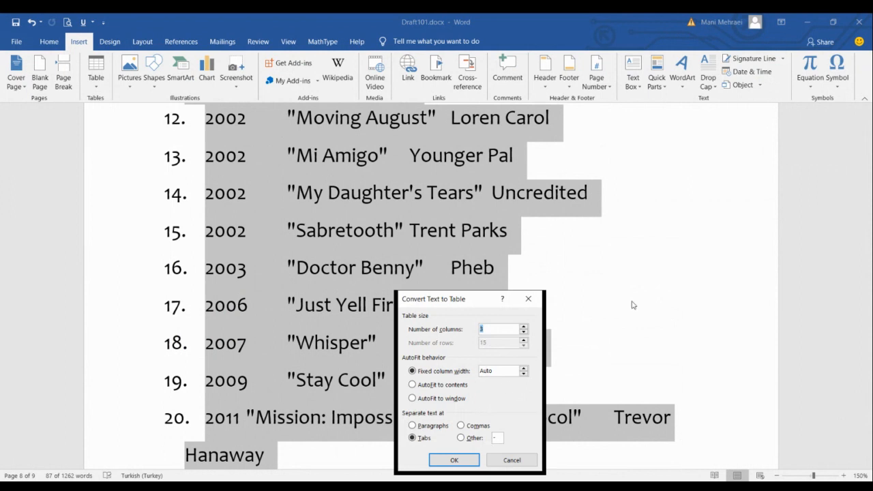
{"action": "left_click", "coordinate": [527, 301]}
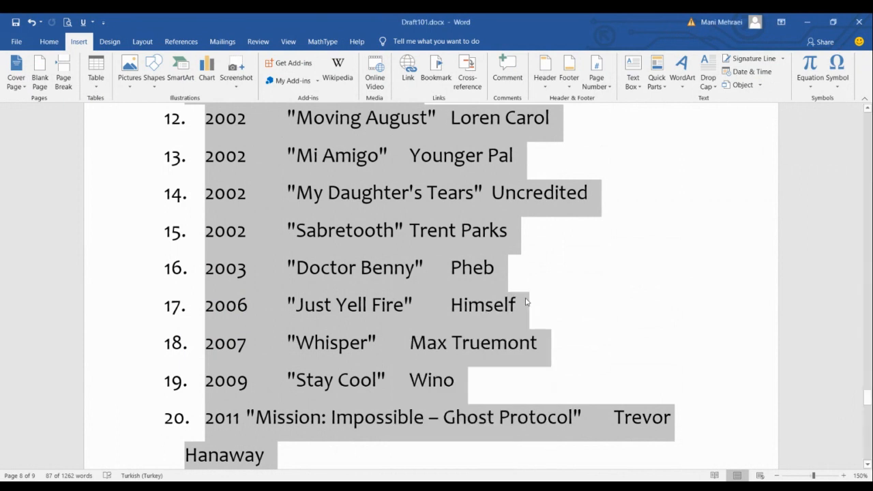
- Convert the selected film list to a 3-column table with automatic fixed column width, separating the text at tabs
{"action": "scroll", "coordinate": [525, 300], "scroll_direction": "down", "scroll_amount": 2}
{"action": "scroll", "coordinate": [526, 300], "scroll_direction": "down", "scroll_amount": 1}
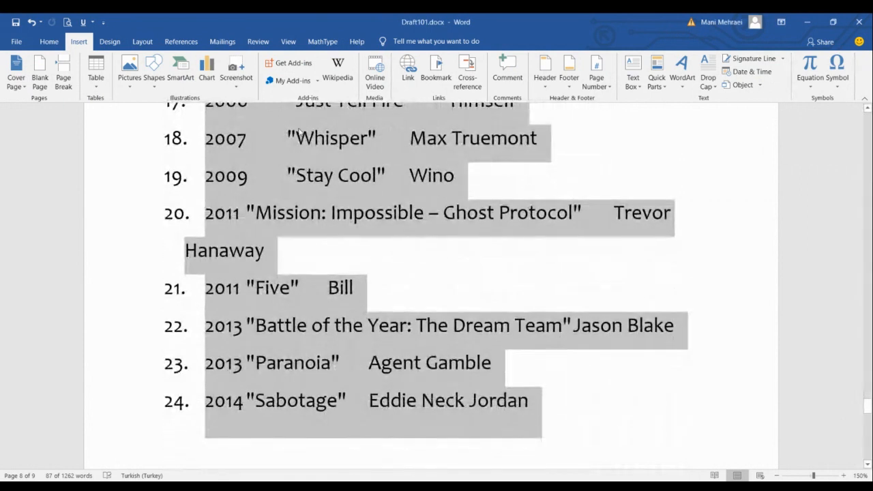
{"action": "key", "text": "shift+F10"}
{"action": "left_click", "coordinate": [96, 68]}
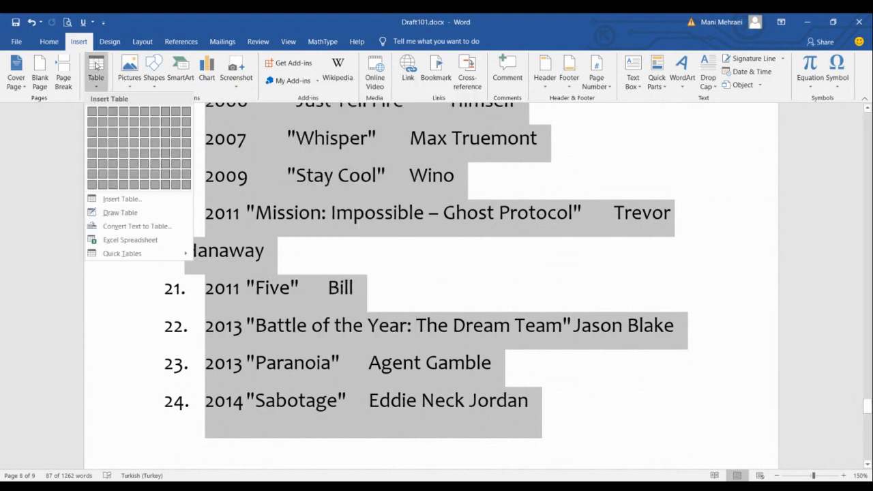
{"action": "left_click", "coordinate": [126, 226]}
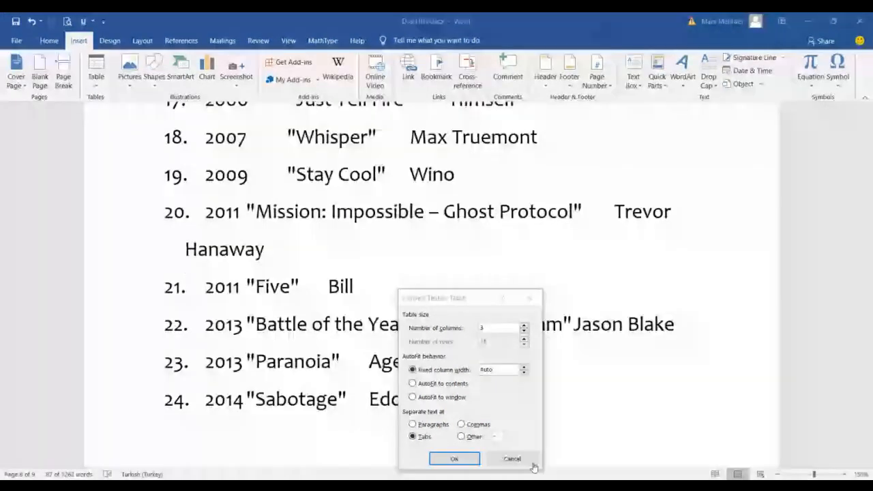
{"action": "left_click", "coordinate": [472, 415]}
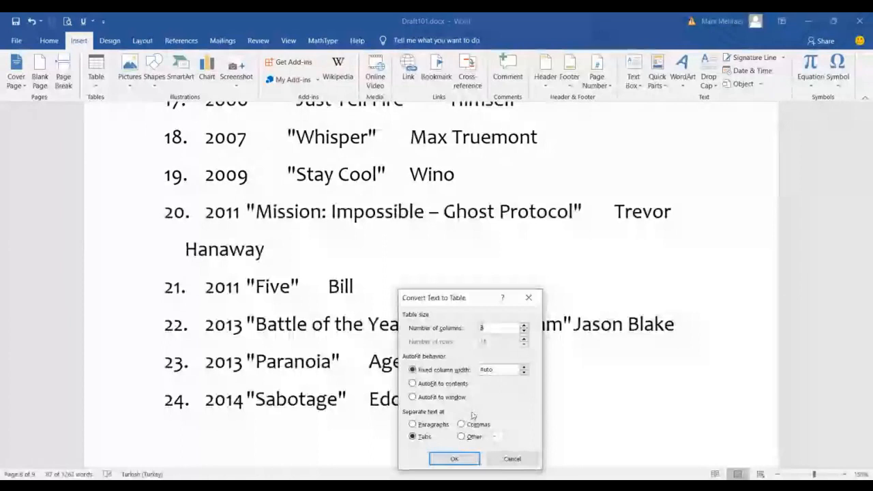
{"action": "left_click", "coordinate": [455, 457]}
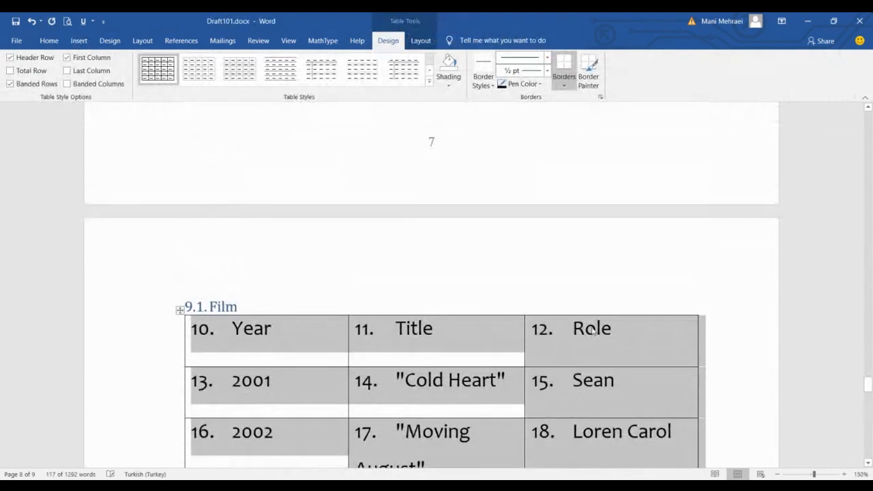
- Look over the converted film table and reread the Task E instruction about selecting a table style
{"action": "scroll", "coordinate": [593, 331], "scroll_direction": "down", "scroll_amount": 5}
{"action": "scroll", "coordinate": [593, 331], "scroll_direction": "down", "scroll_amount": 5}
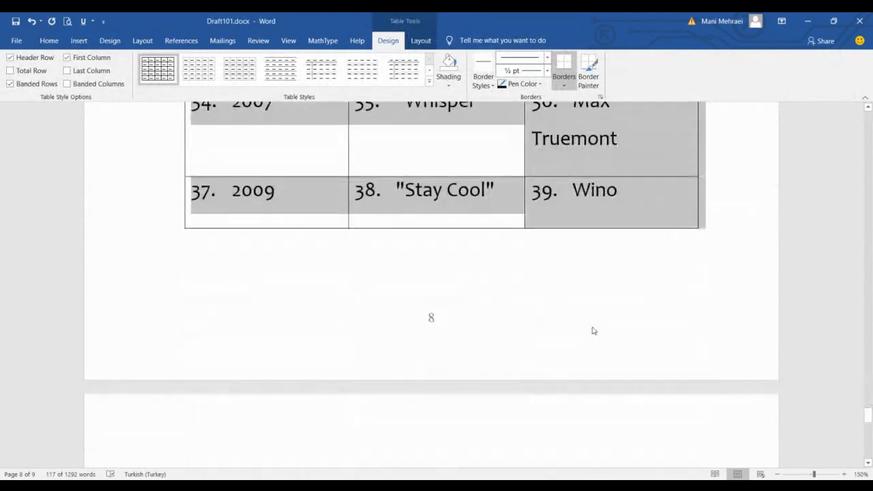
{"action": "scroll", "coordinate": [624, 346], "scroll_direction": "up", "scroll_amount": 3}
{"action": "scroll", "coordinate": [624, 346], "scroll_direction": "up", "scroll_amount": 15}
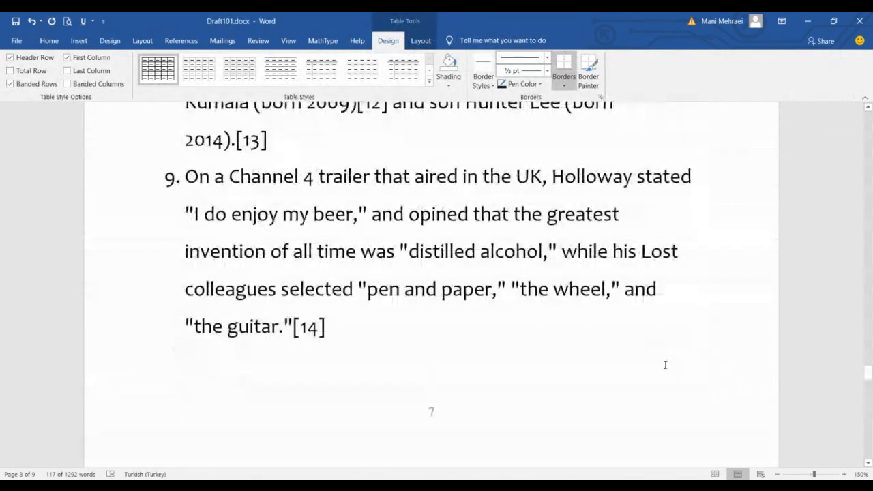
{"action": "scroll", "coordinate": [668, 372], "scroll_direction": "up", "scroll_amount": 15}
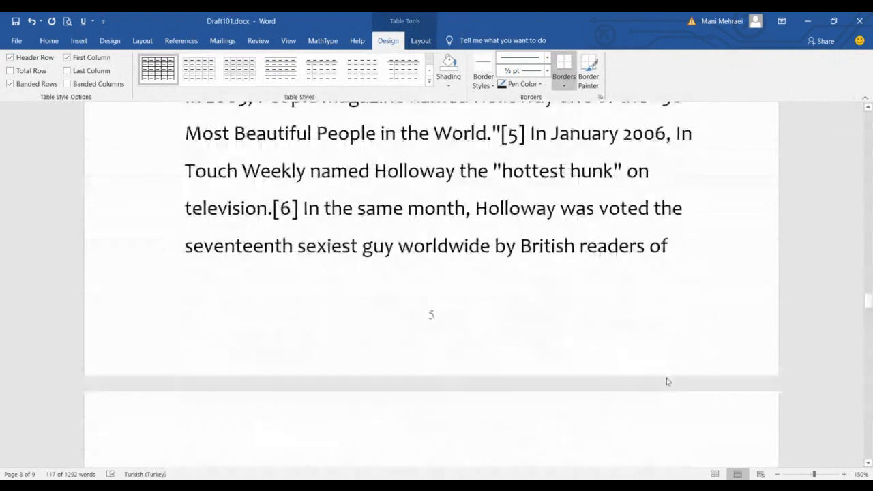
{"action": "scroll", "coordinate": [668, 384], "scroll_direction": "up", "scroll_amount": 15}
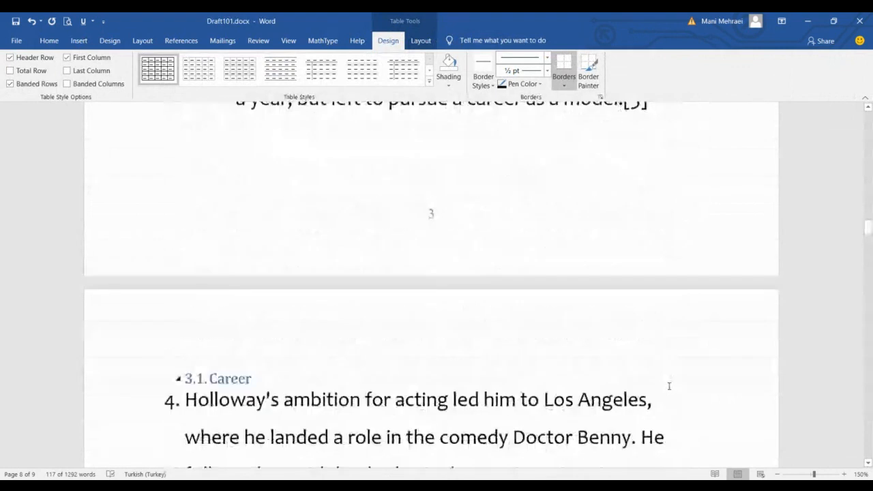
{"action": "scroll", "coordinate": [667, 384], "scroll_direction": "up", "scroll_amount": 15}
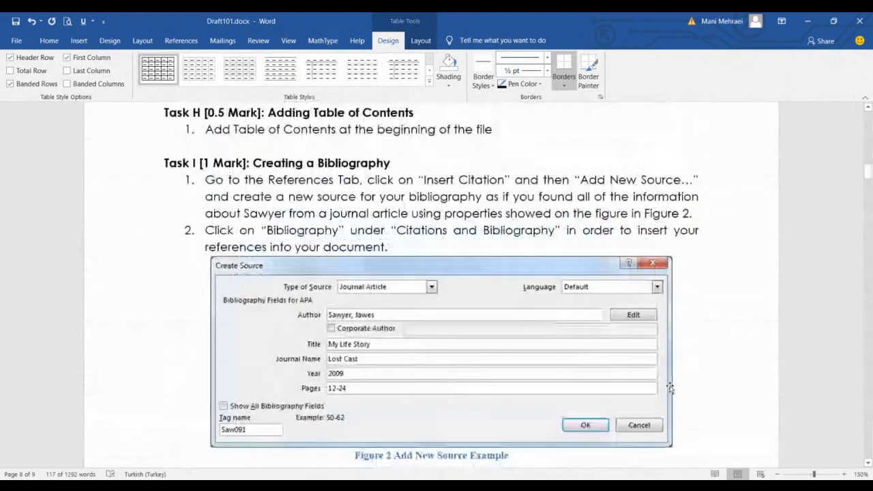
{"action": "scroll", "coordinate": [670, 385], "scroll_direction": "up", "scroll_amount": 10}
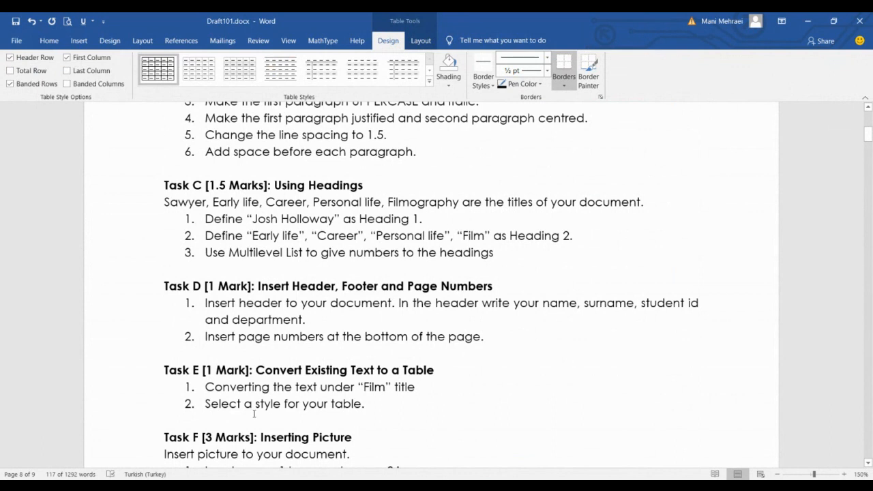
{"action": "left_click_drag", "start_coordinate": [368, 403], "coordinate": [203, 405]}
- Select all cells of the film table and look over its available table style and border options
{"action": "left_click_drag", "start_coordinate": [868, 133], "coordinate": [856, 387]}
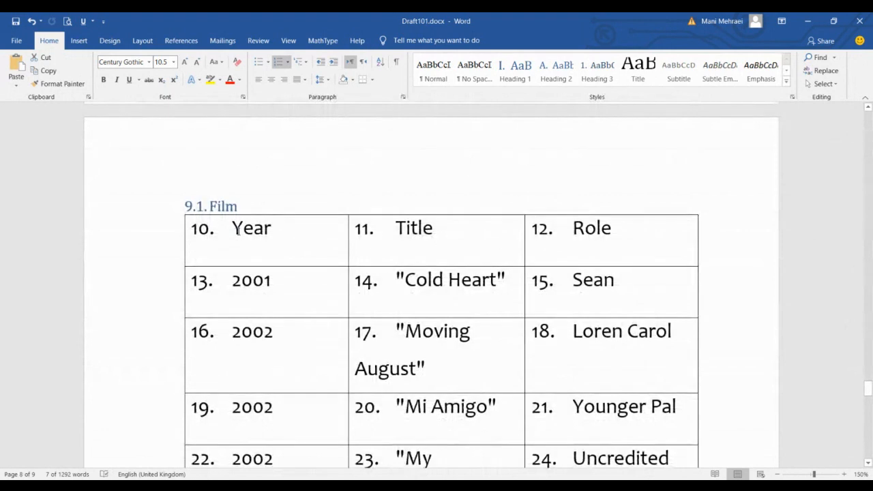
{"action": "left_click_drag", "start_coordinate": [231, 228], "coordinate": [688, 333]}
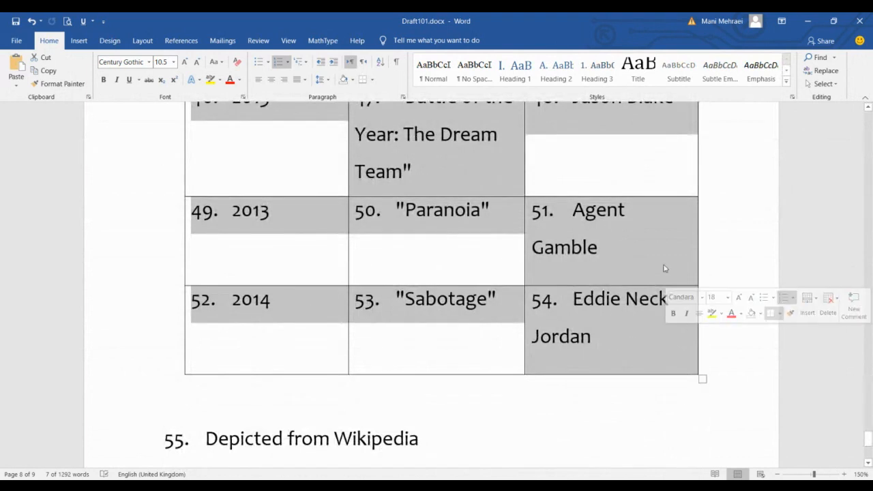
{"action": "key", "text": "alt+shift"}
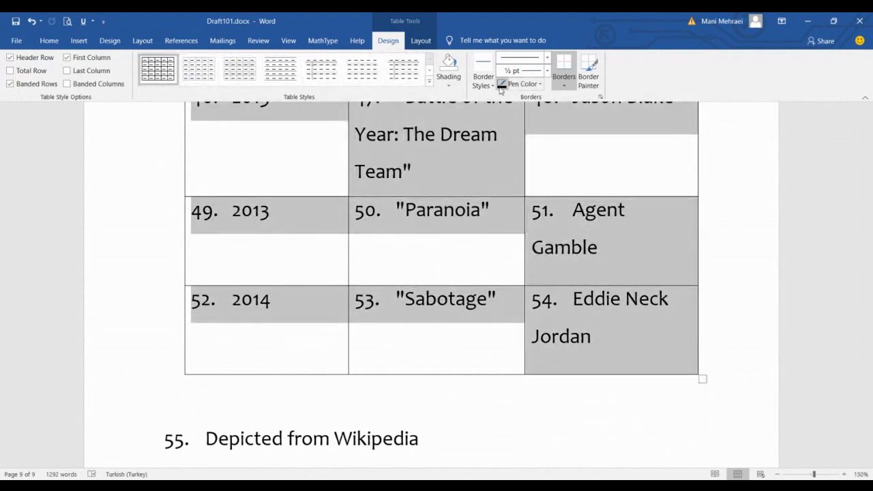
{"action": "right_click", "coordinate": [645, 280]}
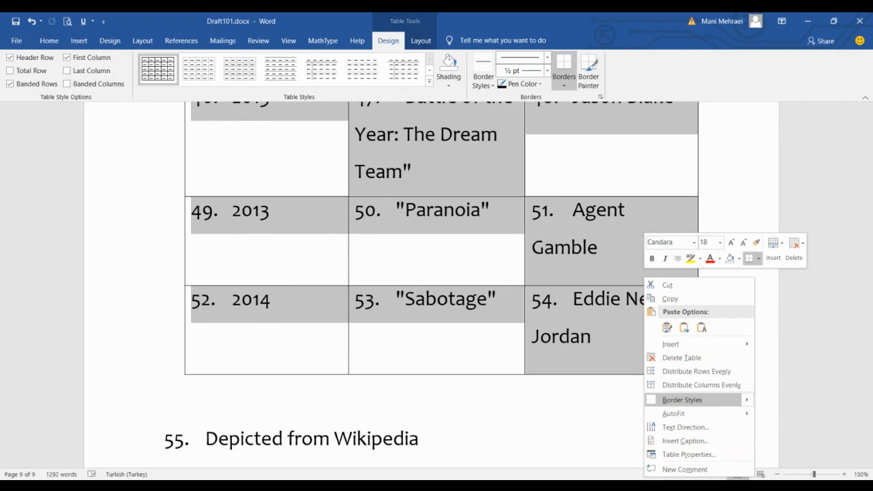
{"action": "left_click", "coordinate": [742, 139]}
- Return to the instructions and read the Task F item on inserting saywer1.bmp and sawyer2.jpg
{"action": "left_click_drag", "start_coordinate": [869, 439], "coordinate": [869, 145]}
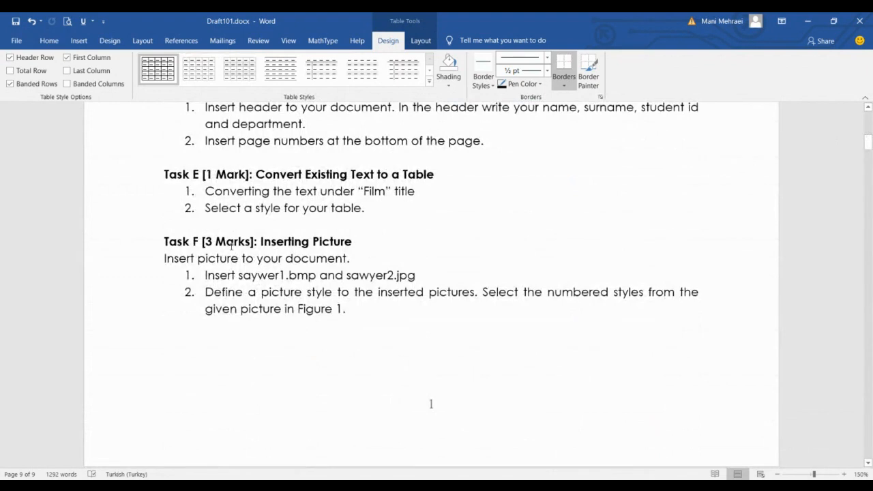
{"action": "scroll", "coordinate": [232, 239], "scroll_direction": "down", "scroll_amount": 4}
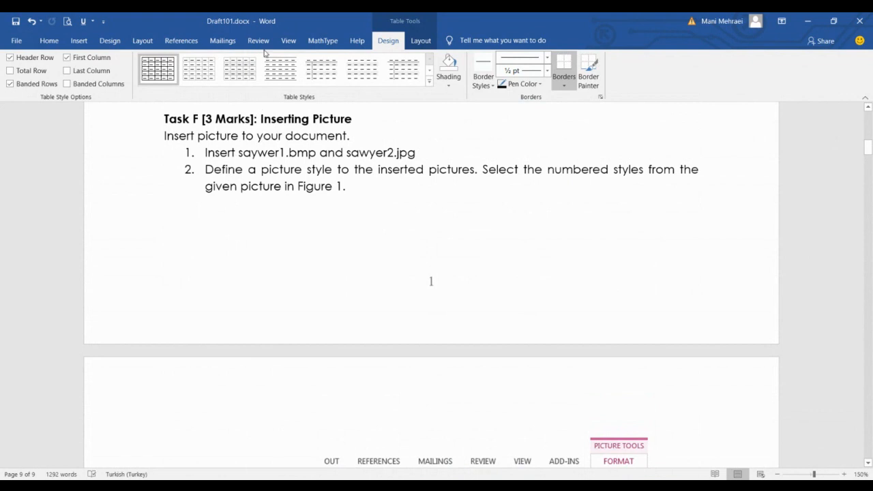
{"action": "left_click_drag", "start_coordinate": [418, 152], "coordinate": [347, 154]}
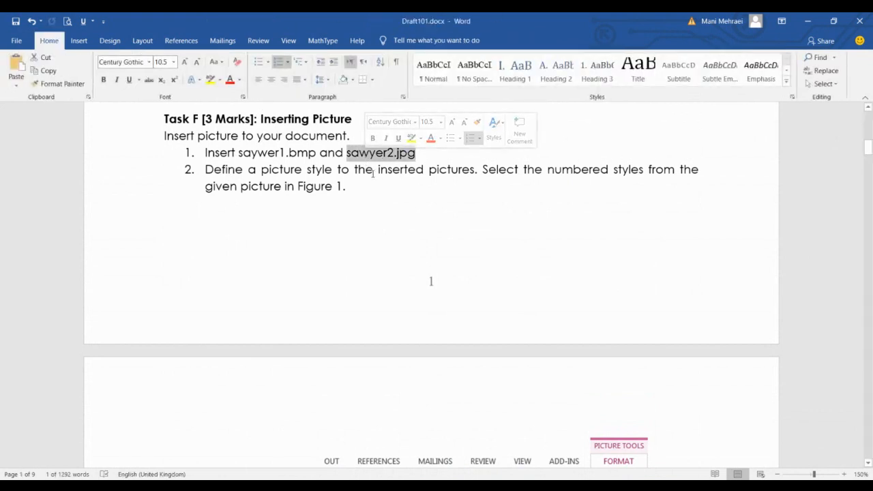
{"action": "left_click_drag", "start_coordinate": [318, 154], "coordinate": [238, 154]}
{"action": "left_click_drag", "start_coordinate": [417, 152], "coordinate": [346, 154]}
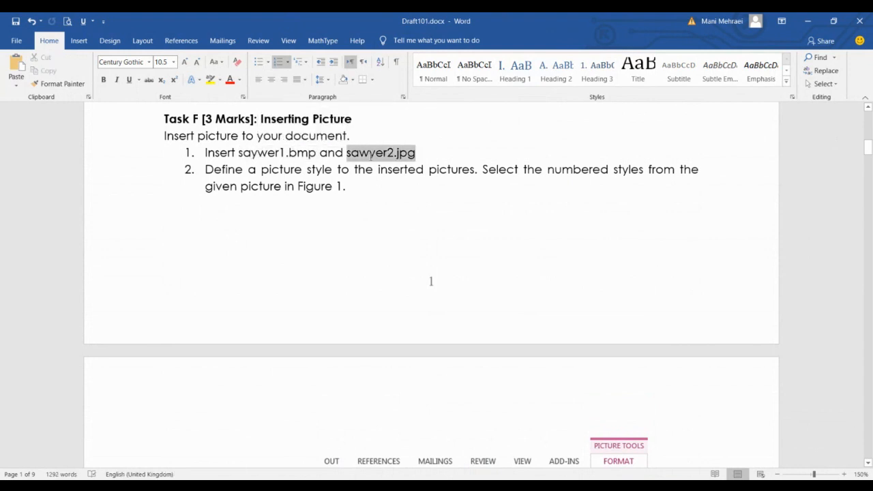
- Place the cursor below the Task F items and look at the Insert Pictures command for adding saywer1.bmp
{"action": "left_click", "coordinate": [386, 199]}
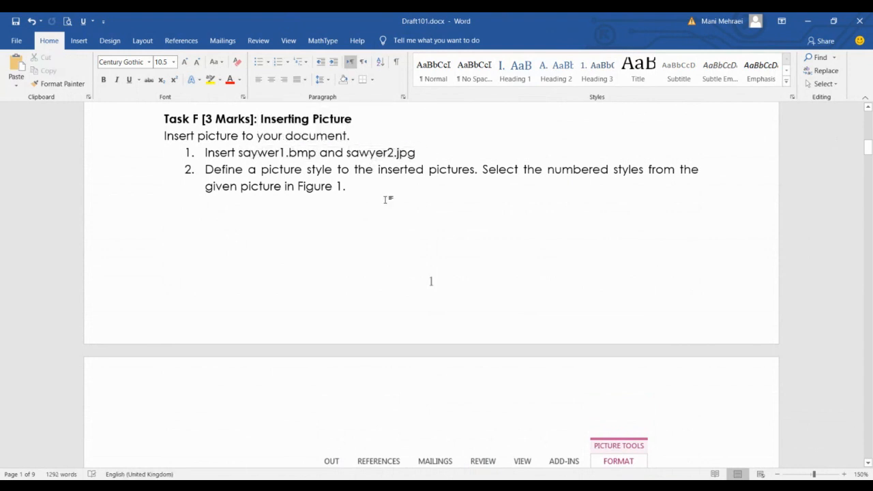
{"action": "left_click", "coordinate": [79, 40]}
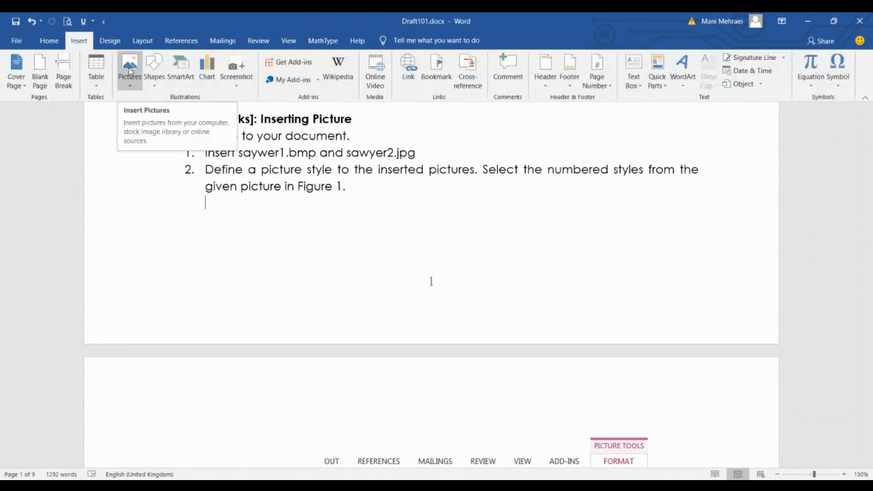
{"action": "left_click", "coordinate": [129, 68]}
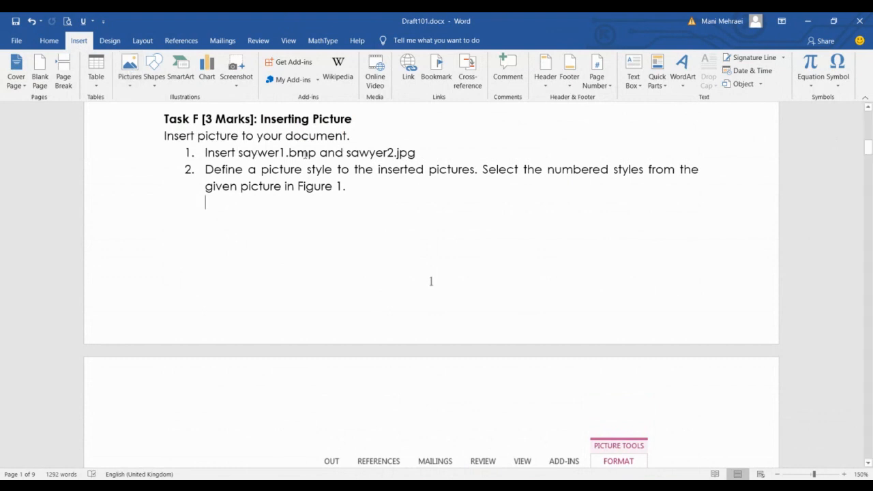
{"action": "left_click", "coordinate": [125, 63]}
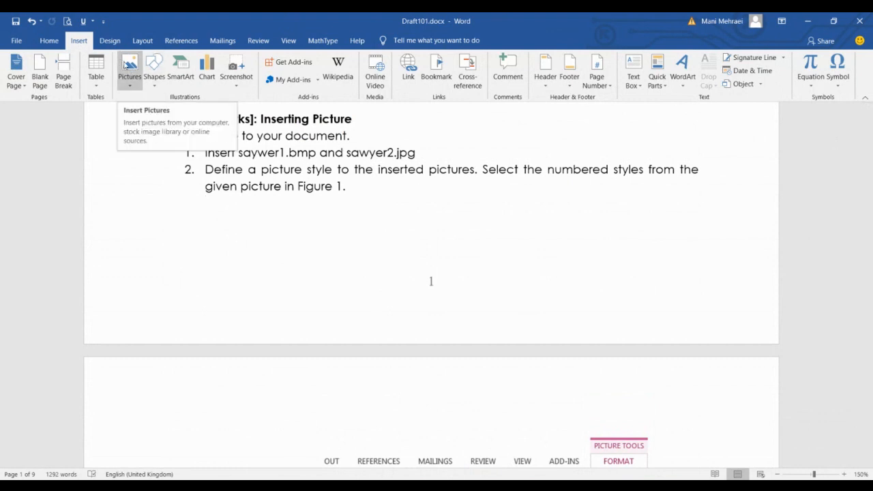
{"action": "left_click_drag", "start_coordinate": [318, 152], "coordinate": [244, 153]}
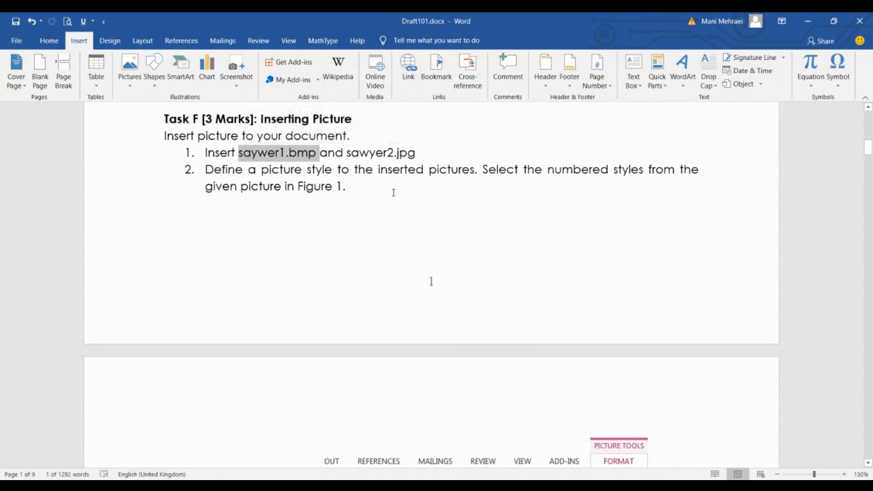
- Add an empty line between the Task E list and the Task F heading
{"action": "scroll", "coordinate": [476, 203], "scroll_direction": "up", "scroll_amount": 3}
{"action": "left_click", "coordinate": [388, 268]}
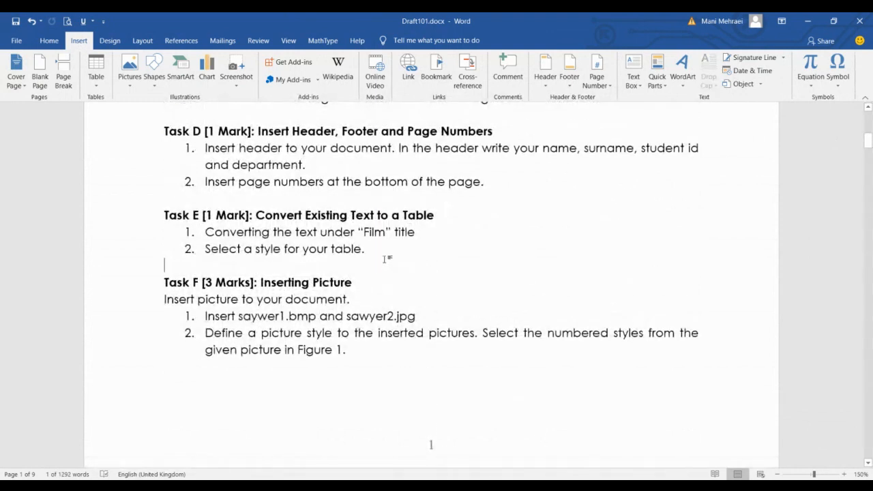
{"action": "key", "text": "Return"}
{"action": "key", "text": "Return"}
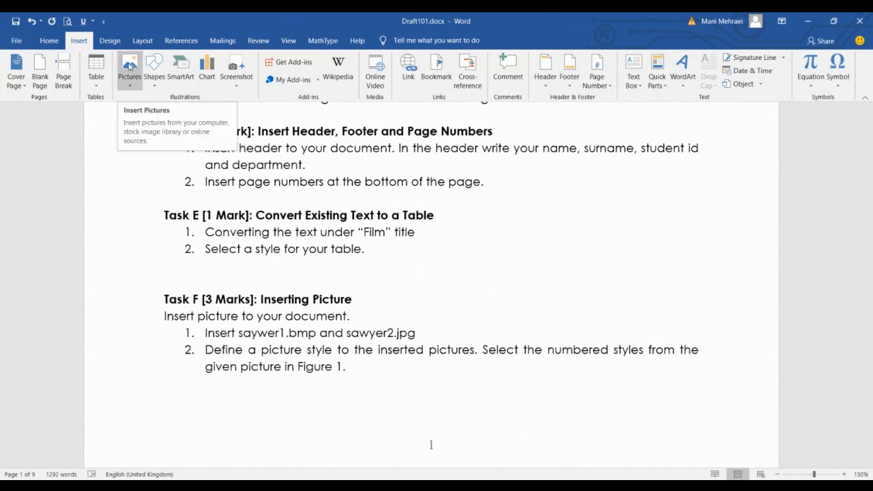
- Look through the instructions and article, examining the Task F picture style item and the numbered styles in Figure 1
{"action": "scroll", "coordinate": [376, 287], "scroll_direction": "down", "scroll_amount": 3}
{"action": "scroll", "coordinate": [377, 290], "scroll_direction": "up", "scroll_amount": 1}
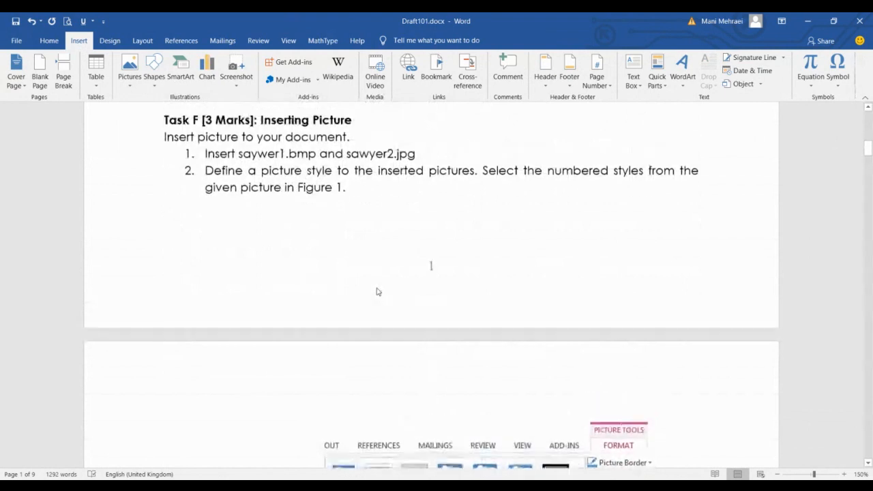
{"action": "scroll", "coordinate": [431, 269], "scroll_direction": "up", "scroll_amount": 5}
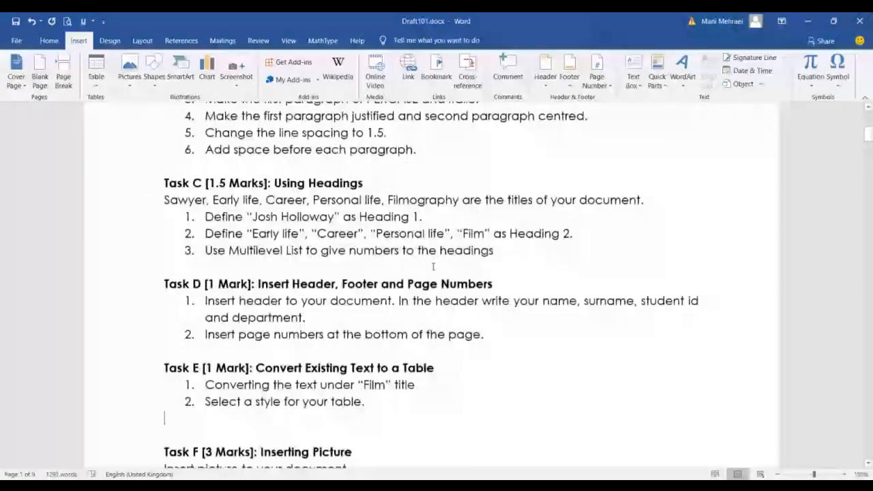
{"action": "scroll", "coordinate": [434, 266], "scroll_direction": "up", "scroll_amount": 4}
{"action": "scroll", "coordinate": [430, 238], "scroll_direction": "down", "scroll_amount": 4}
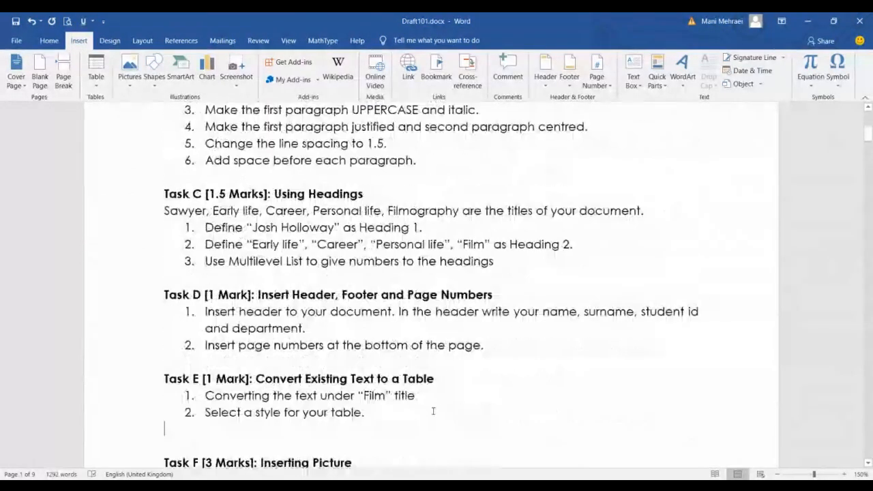
{"action": "scroll", "coordinate": [411, 293], "scroll_direction": "down", "scroll_amount": 8}
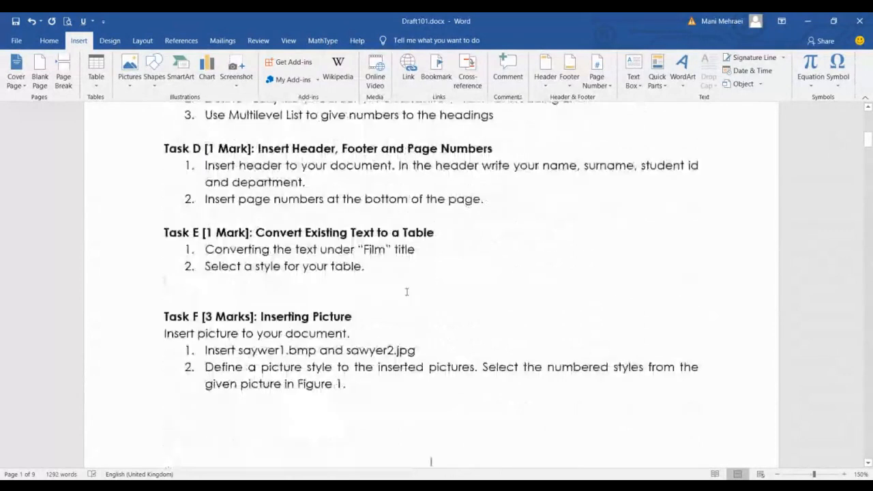
{"action": "scroll", "coordinate": [400, 274], "scroll_direction": "down", "scroll_amount": 10}
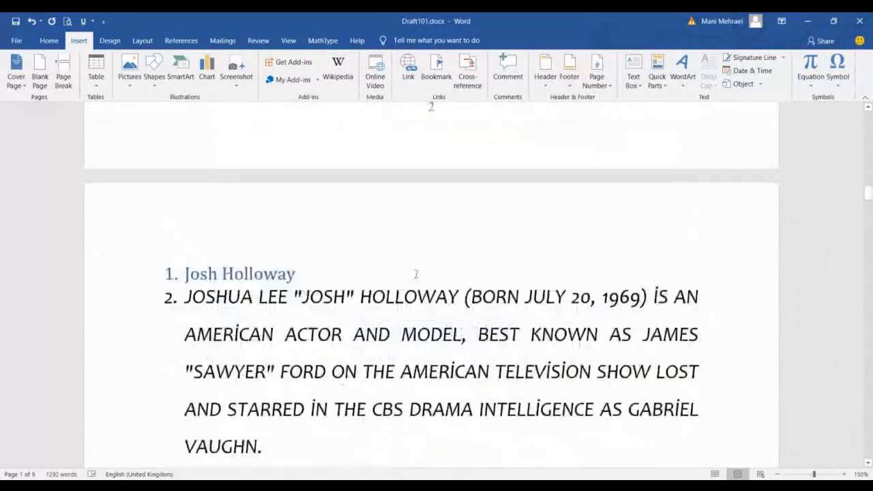
{"action": "scroll", "coordinate": [418, 369], "scroll_direction": "up", "scroll_amount": 12}
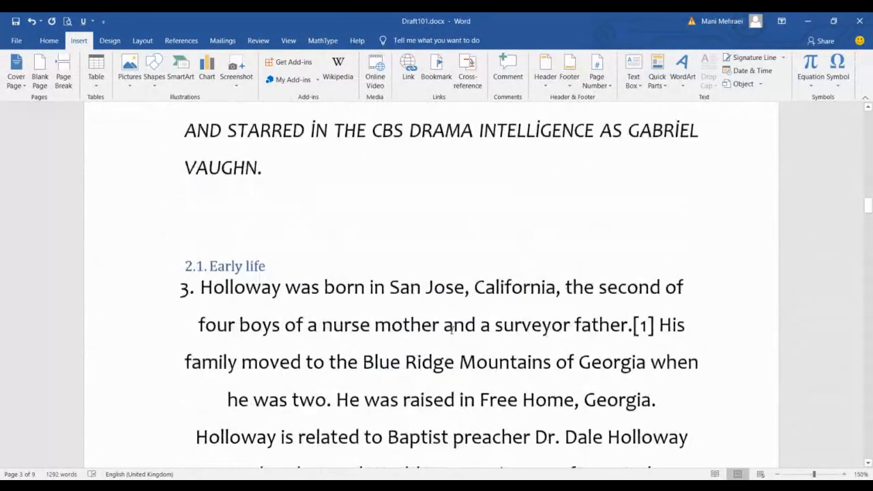
{"action": "scroll", "coordinate": [451, 350], "scroll_direction": "up", "scroll_amount": 5}
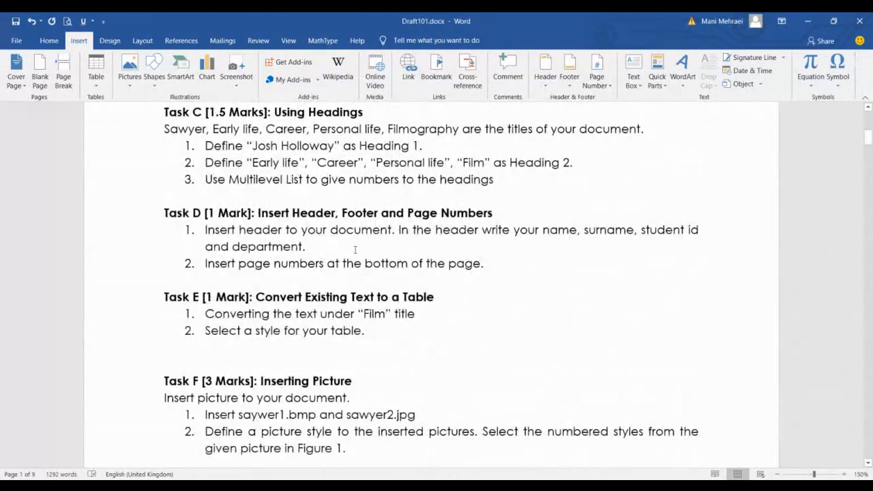
{"action": "scroll", "coordinate": [431, 321], "scroll_direction": "down", "scroll_amount": 3}
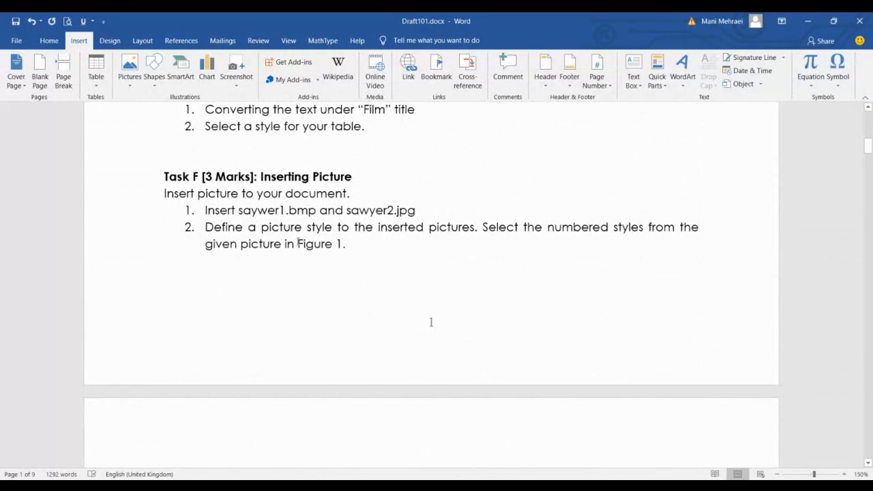
{"action": "scroll", "coordinate": [430, 321], "scroll_direction": "down", "scroll_amount": 8}
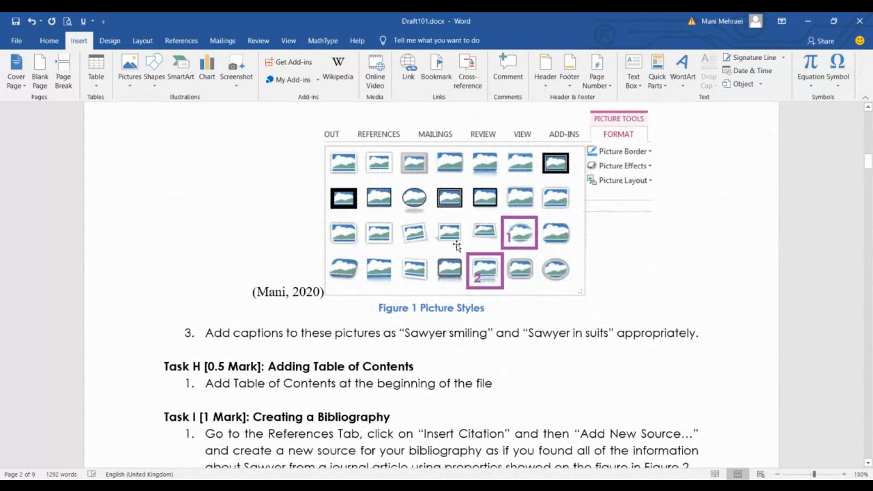
{"action": "scroll", "coordinate": [631, 340], "scroll_direction": "up", "scroll_amount": 1}
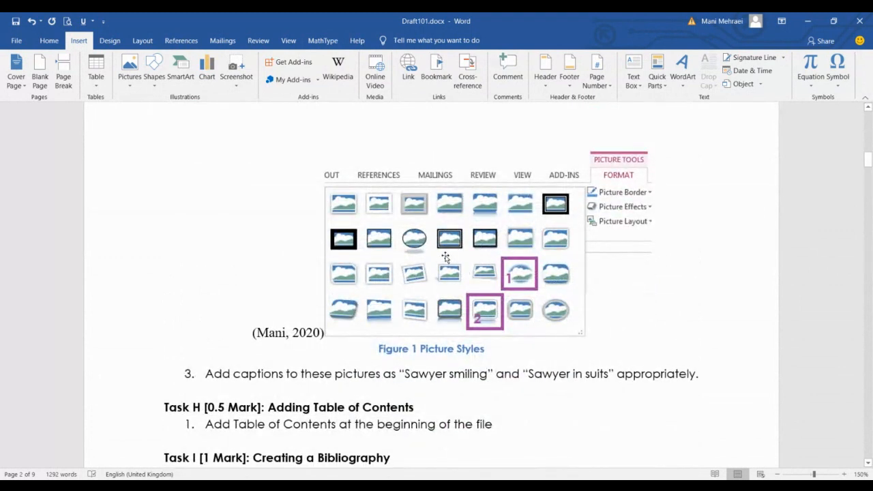
- Apply the Beveled Oval, Black picture style to the Figure 1 image
{"action": "right_click", "coordinate": [446, 258]}
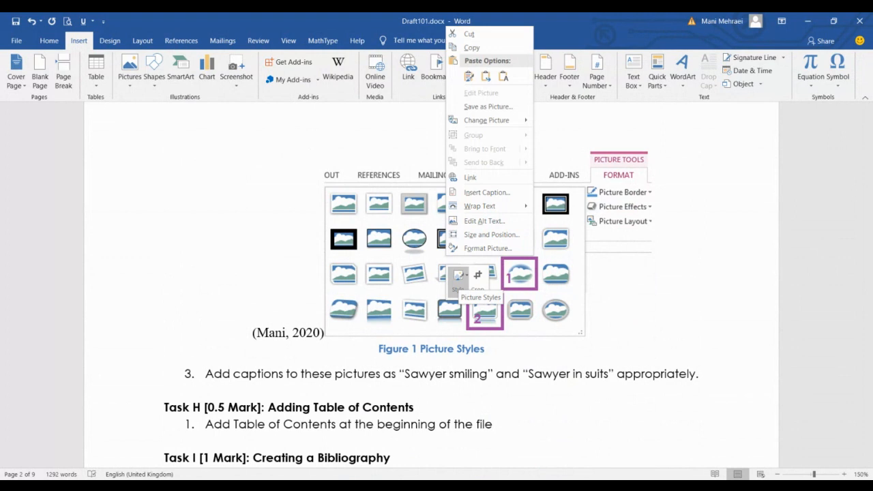
{"action": "left_click", "coordinate": [664, 281]}
{"action": "right_click", "coordinate": [463, 275]}
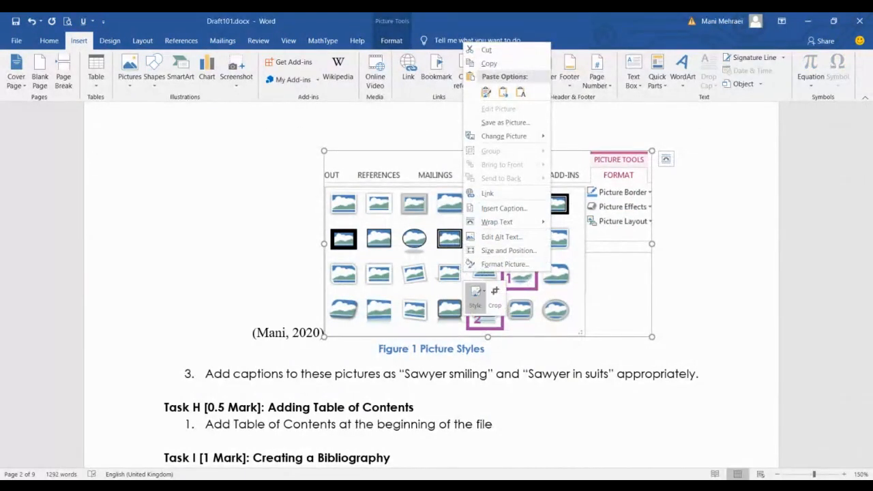
{"action": "left_click", "coordinate": [476, 295]}
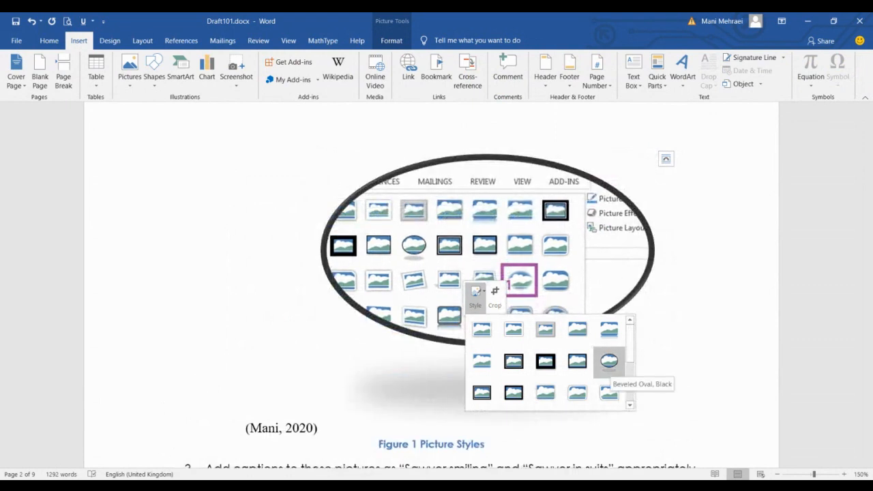
{"action": "left_click", "coordinate": [610, 361]}
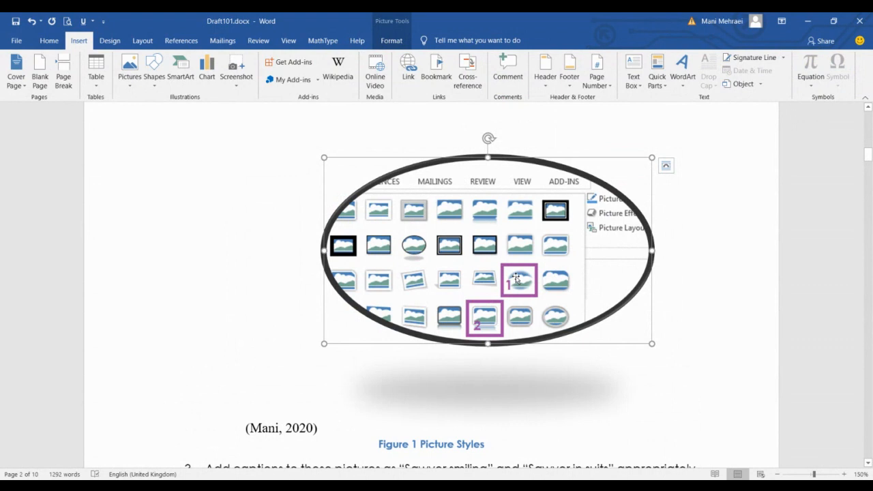
- Look back through Tasks B to F and examine the Task F item listing the picture captions to add
{"action": "scroll", "coordinate": [516, 278], "scroll_direction": "up", "scroll_amount": 15}
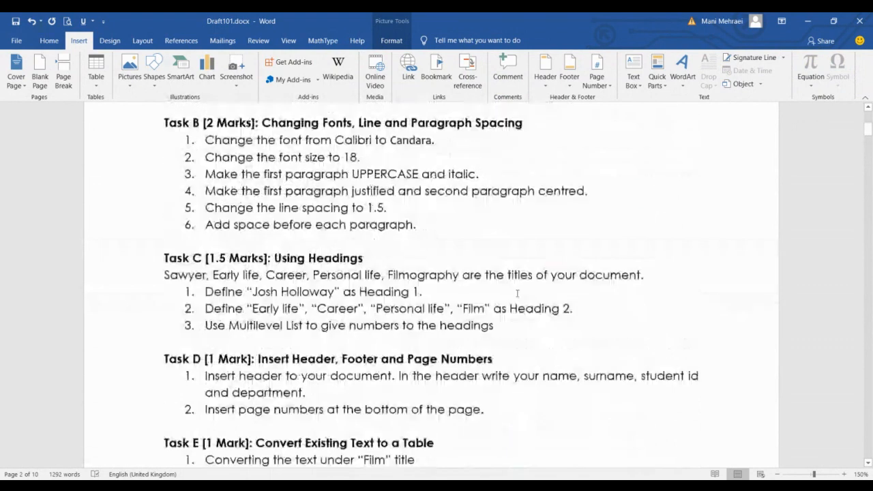
{"action": "scroll", "coordinate": [498, 279], "scroll_direction": "up", "scroll_amount": 6}
{"action": "scroll", "coordinate": [497, 279], "scroll_direction": "down", "scroll_amount": 6}
{"action": "scroll", "coordinate": [497, 280], "scroll_direction": "down", "scroll_amount": 1}
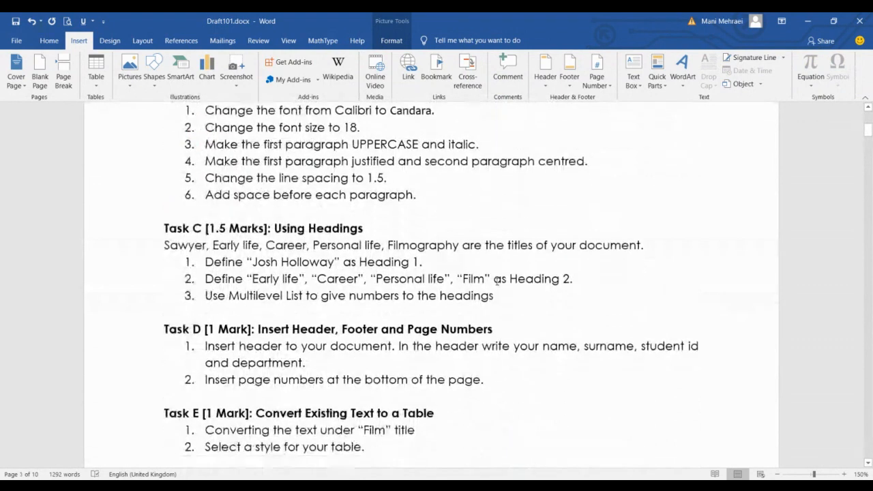
{"action": "scroll", "coordinate": [497, 280], "scroll_direction": "down", "scroll_amount": 1}
{"action": "scroll", "coordinate": [497, 280], "scroll_direction": "down", "scroll_amount": 6}
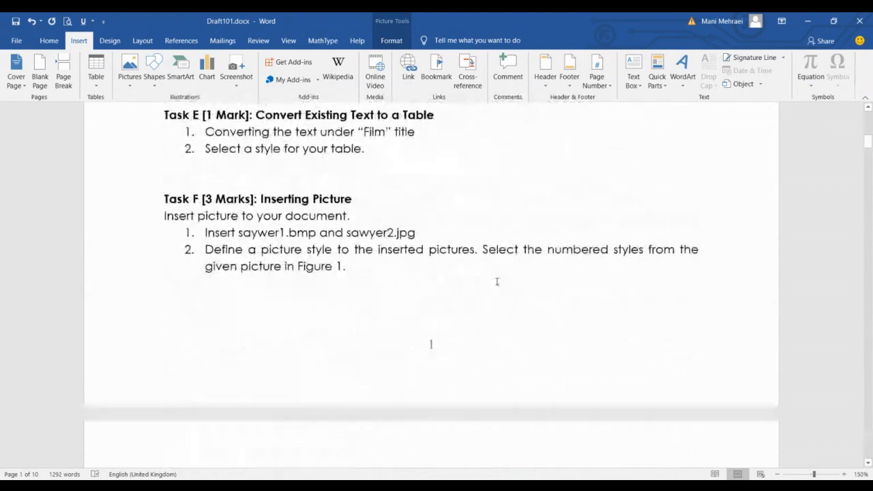
{"action": "scroll", "coordinate": [497, 281], "scroll_direction": "down", "scroll_amount": 10}
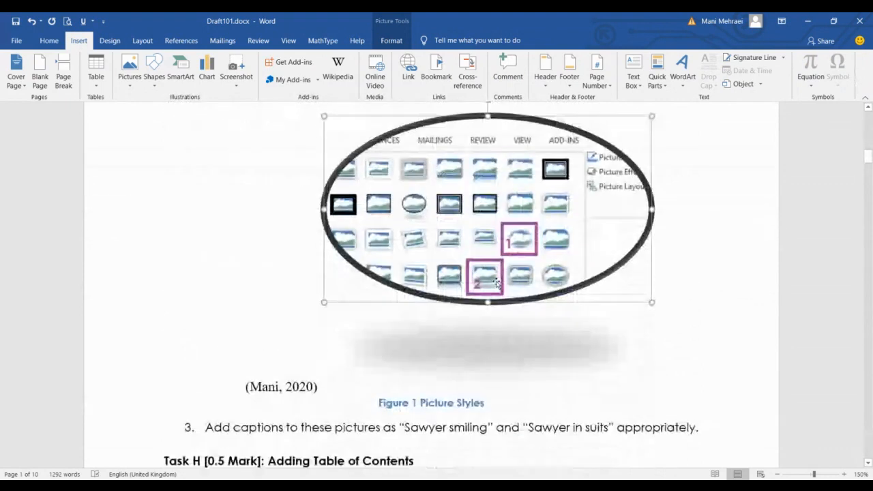
{"action": "scroll", "coordinate": [497, 281], "scroll_direction": "up", "scroll_amount": 1}
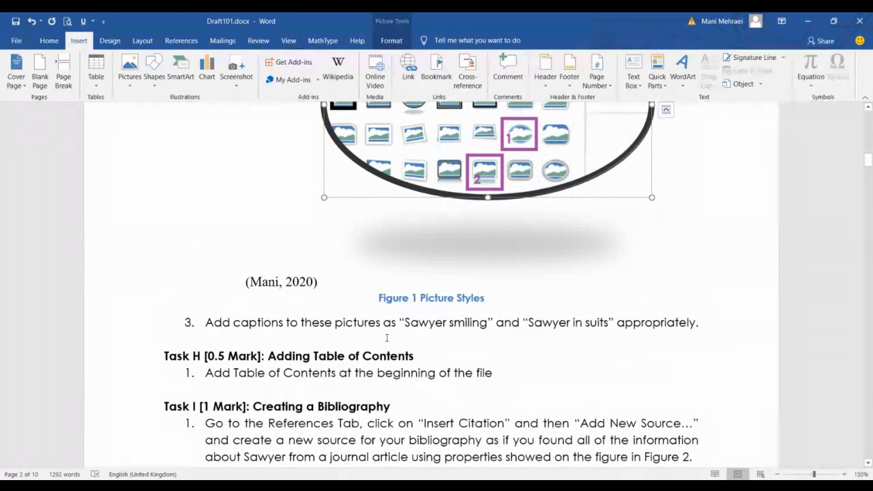
{"action": "left_click", "coordinate": [617, 325]}
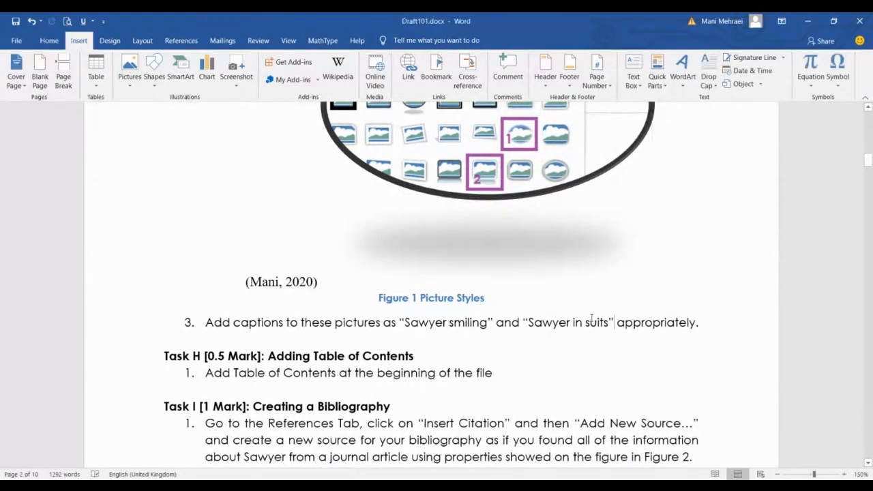
{"action": "left_click_drag", "start_coordinate": [616, 325], "coordinate": [404, 324]}
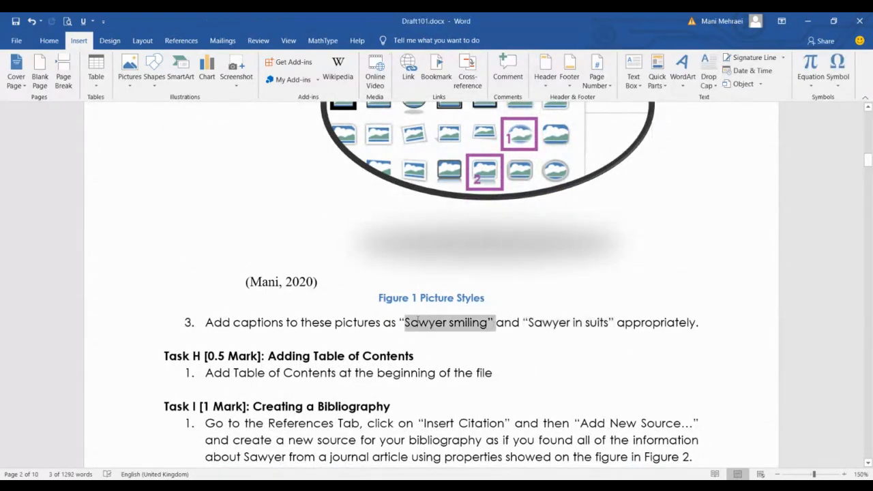
- View the Insert Caption settings for the Figure 1 picture and close them without adding a caption
{"action": "scroll", "coordinate": [471, 359], "scroll_direction": "down", "scroll_amount": 4}
{"action": "scroll", "coordinate": [464, 345], "scroll_direction": "up", "scroll_amount": 7}
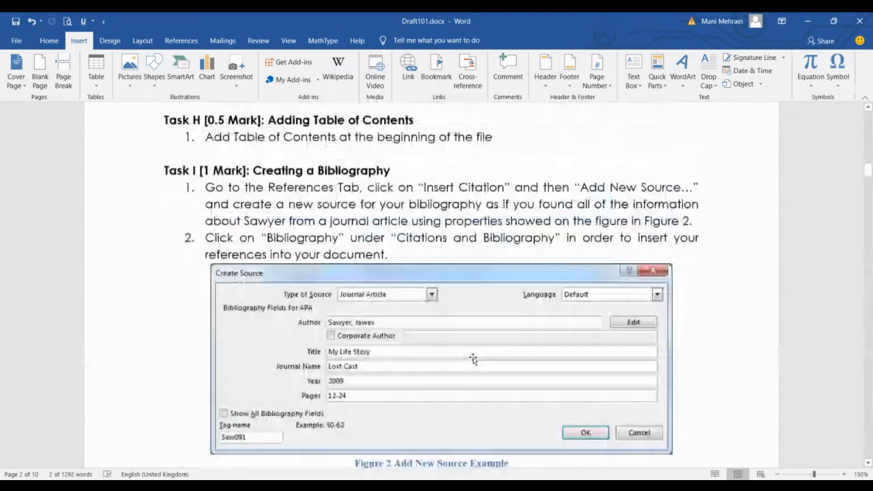
{"action": "right_click", "coordinate": [458, 329]}
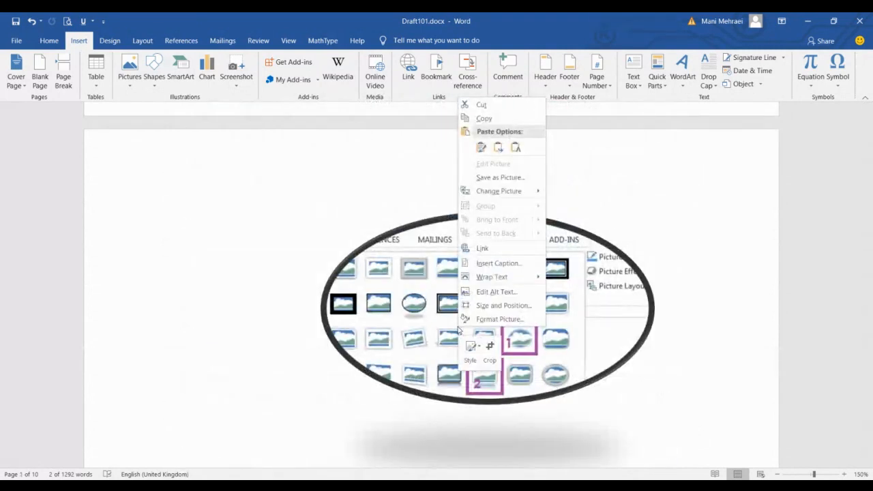
{"action": "left_click", "coordinate": [499, 263]}
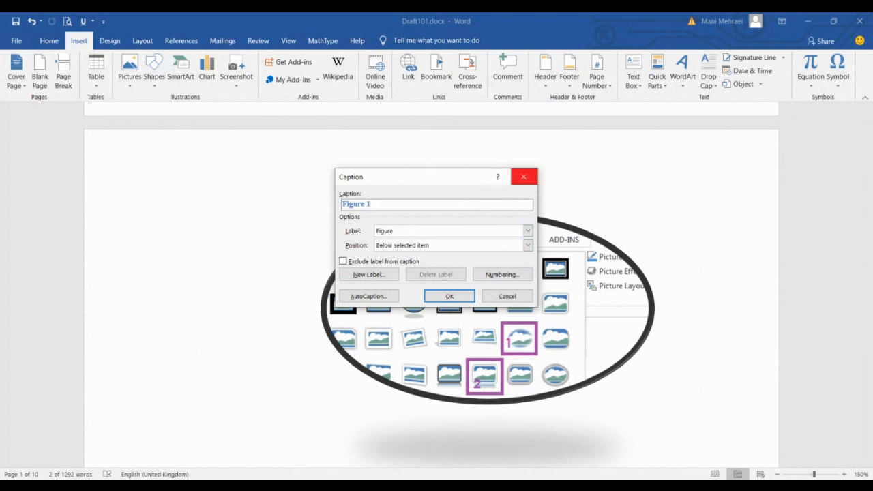
{"action": "left_click", "coordinate": [450, 296]}
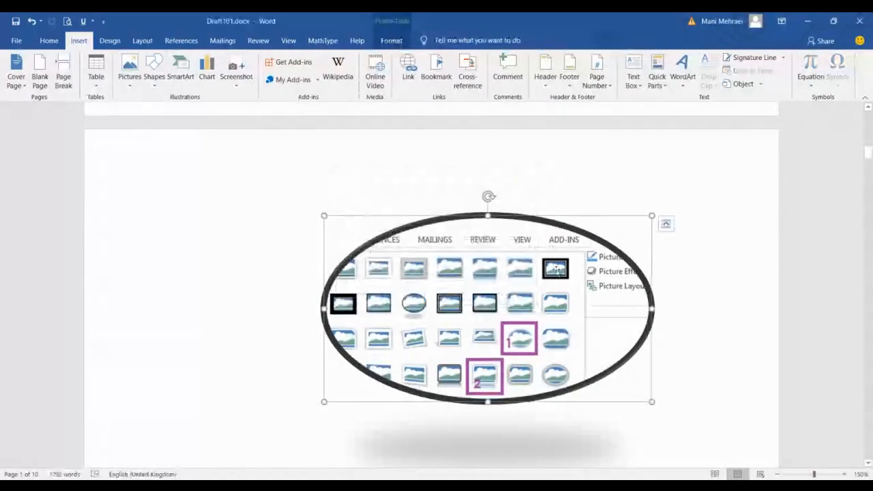
- Highlight the caption texts Sawyer smiling and Sawyer in suits in turn, and read the Task H table of contents instruction
{"action": "scroll", "coordinate": [558, 291], "scroll_direction": "down", "scroll_amount": 3}
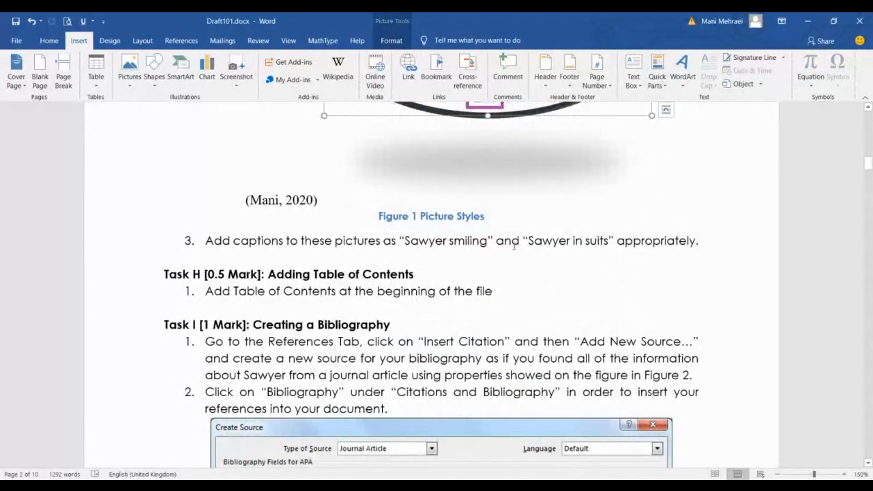
{"action": "left_click_drag", "start_coordinate": [482, 240], "coordinate": [421, 240]}
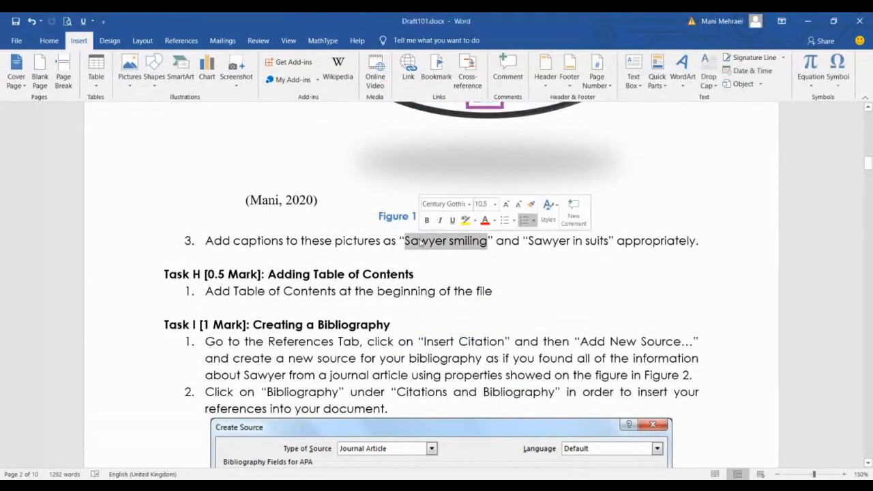
{"action": "left_click_drag", "start_coordinate": [607, 240], "coordinate": [543, 240]}
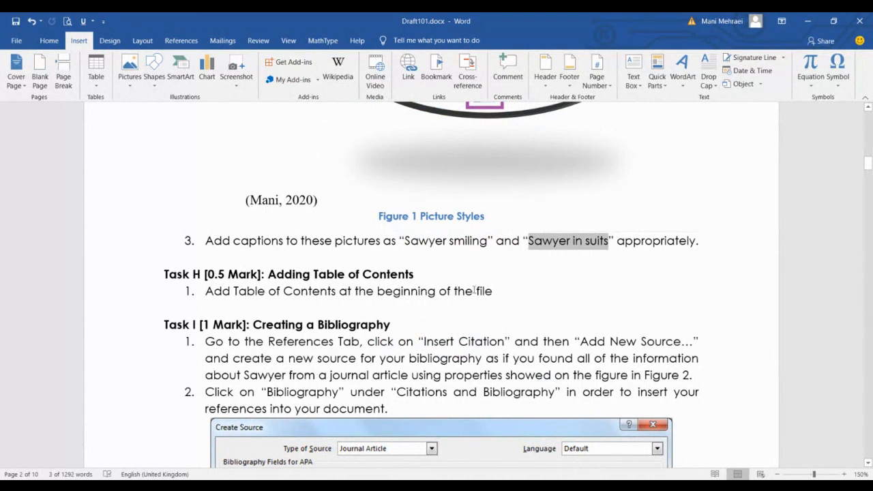
{"action": "scroll", "coordinate": [428, 299], "scroll_direction": "down", "scroll_amount": 5}
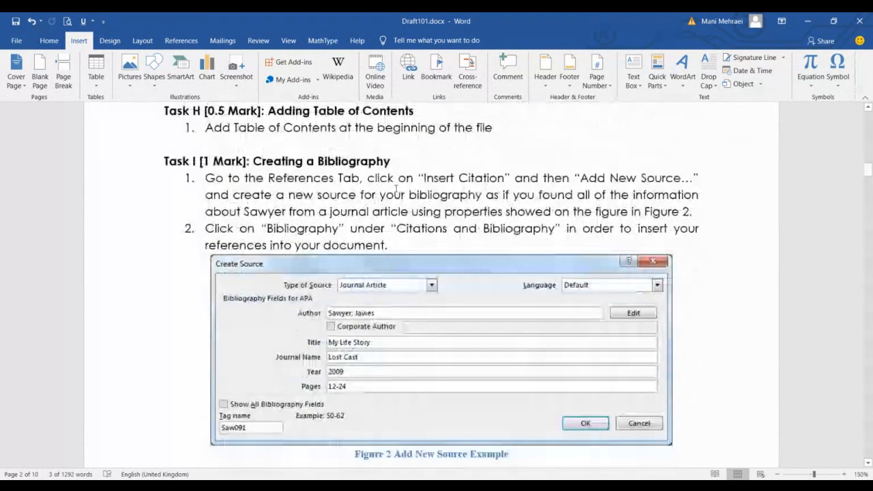
{"action": "scroll", "coordinate": [362, 174], "scroll_direction": "up", "scroll_amount": 1}
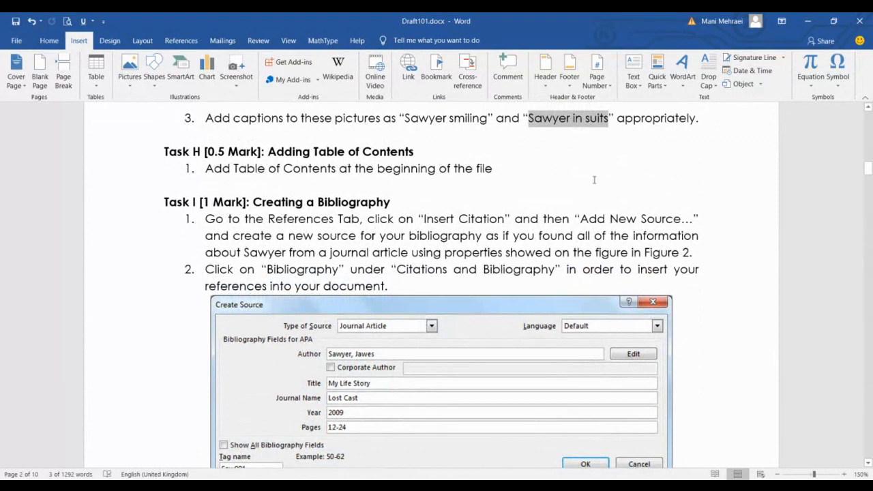
{"action": "left_click", "coordinate": [448, 158]}
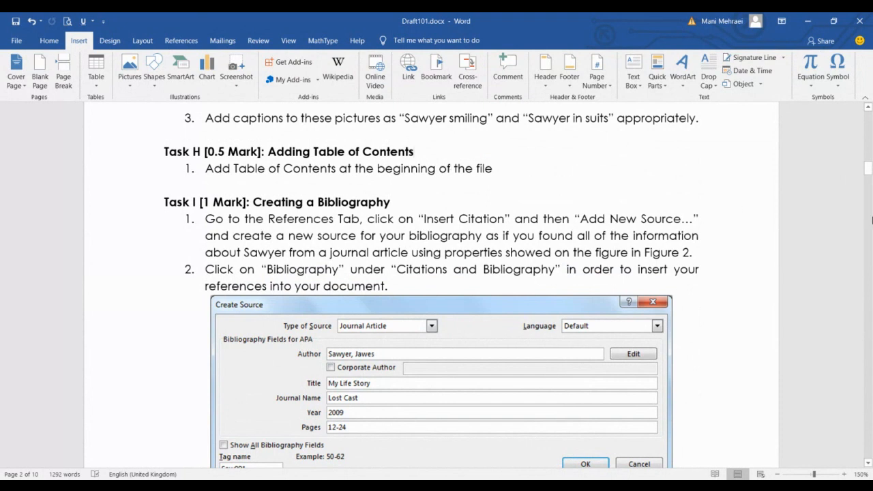
- Select the article from the Wikipedia link at its end back up to the Josh Holloway heading
{"action": "left_click_drag", "start_coordinate": [869, 175], "coordinate": [870, 417]}
{"action": "left_click", "coordinate": [601, 351]}
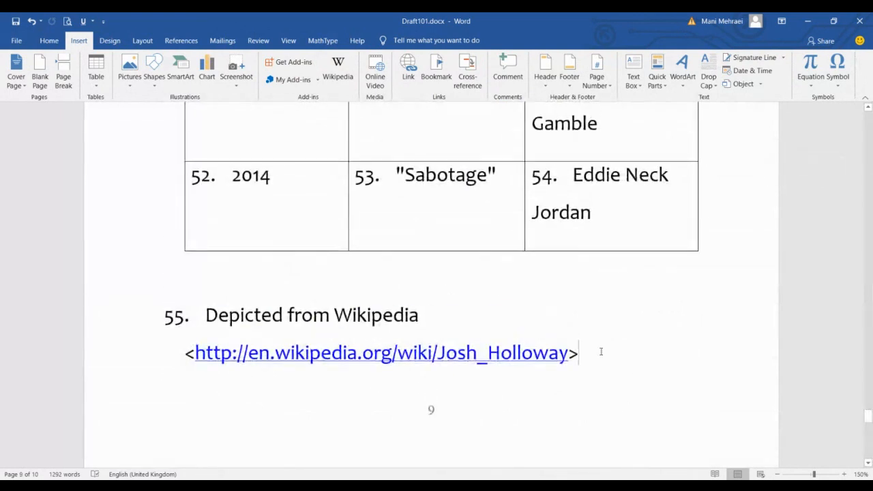
{"action": "left_click_drag", "start_coordinate": [601, 351], "coordinate": [160, 352]}
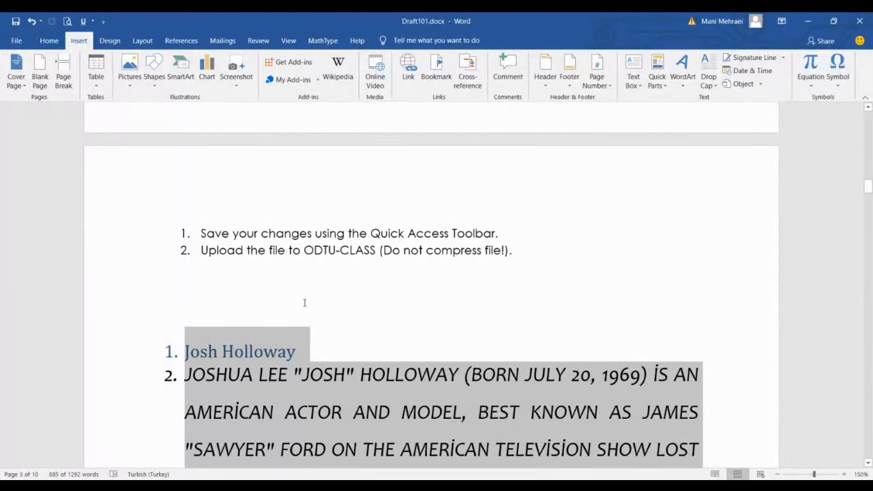
- Insert an Automatic Table 1 table of contents on the empty line above the Josh Holloway heading
{"action": "left_click", "coordinate": [180, 300]}
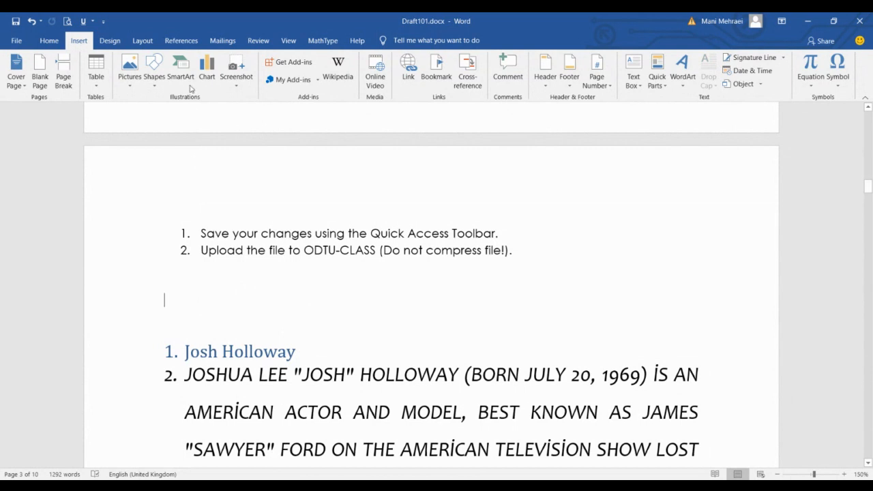
{"action": "left_click", "coordinate": [182, 40]}
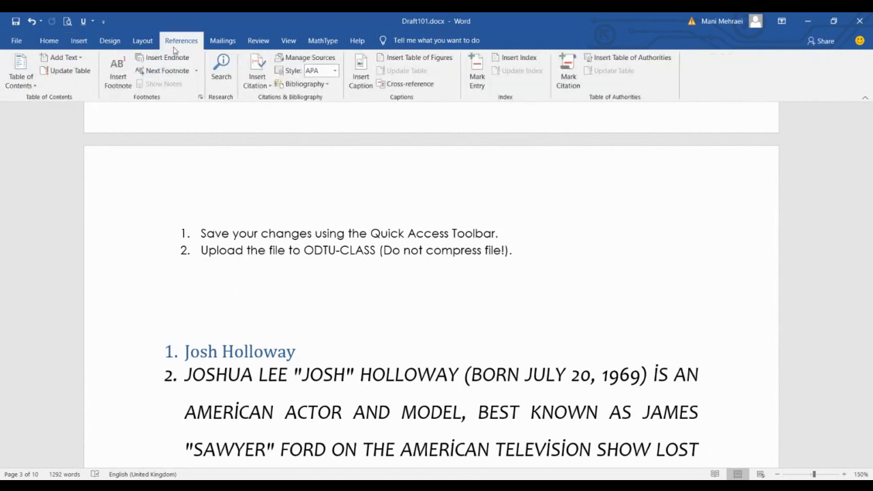
{"action": "left_click", "coordinate": [26, 73]}
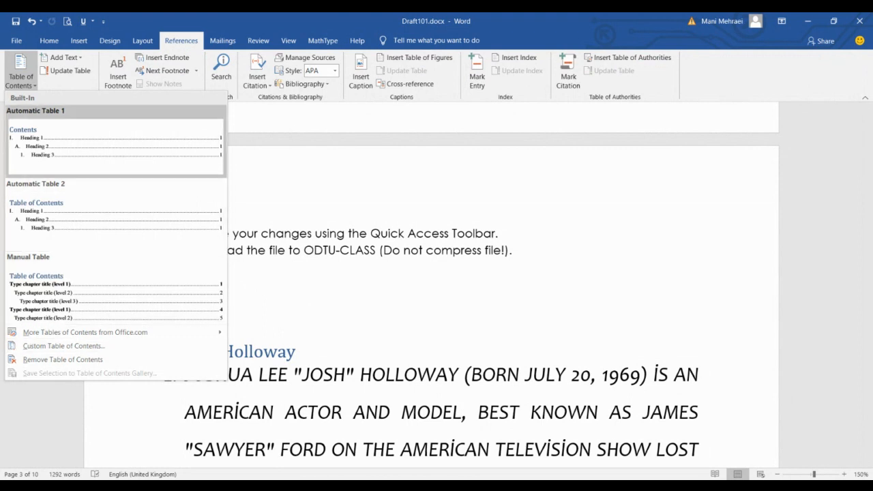
{"action": "left_click", "coordinate": [108, 146]}
{"action": "scroll", "coordinate": [249, 293], "scroll_direction": "down", "scroll_amount": 3}
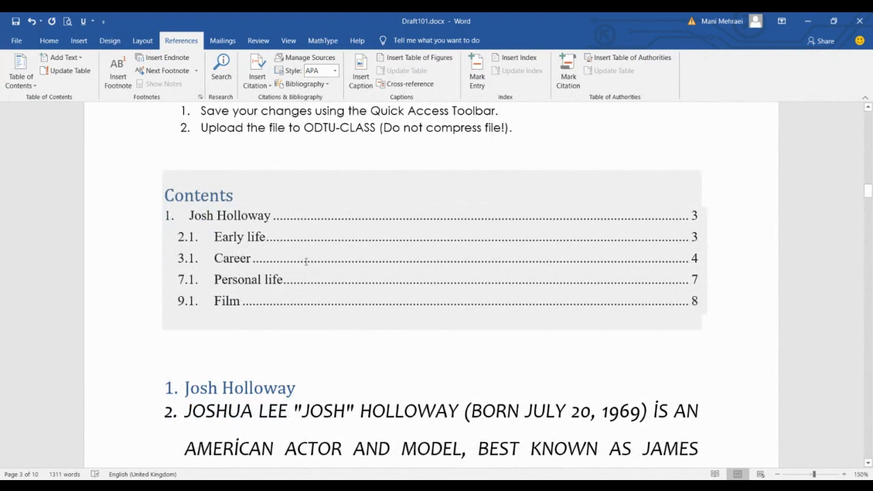
- Look over the Contents table, the Create Source example in Figure 2, and the surrounding task items
{"action": "scroll", "coordinate": [299, 218], "scroll_direction": "up", "scroll_amount": 3}
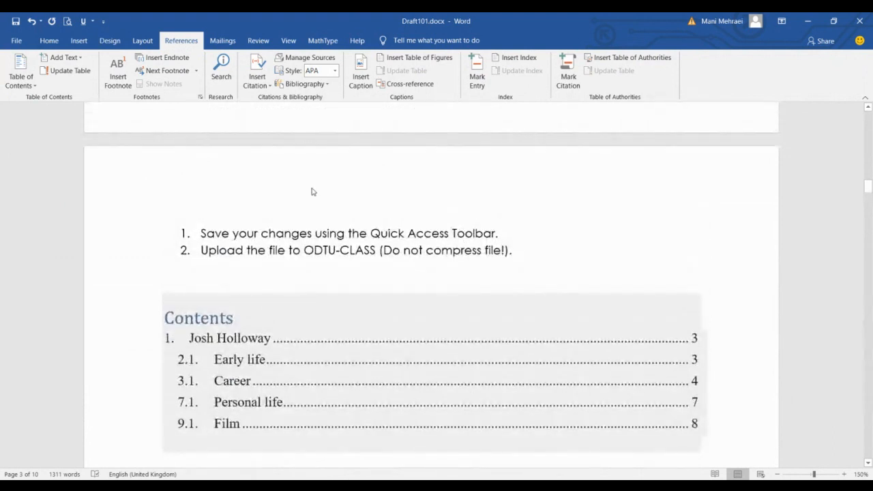
{"action": "scroll", "coordinate": [312, 205], "scroll_direction": "up", "scroll_amount": 2}
{"action": "scroll", "coordinate": [255, 353], "scroll_direction": "up", "scroll_amount": 4}
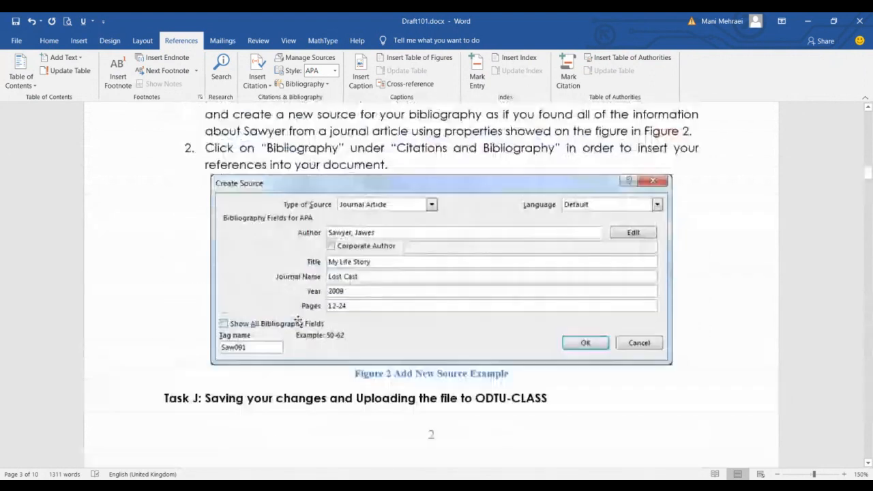
{"action": "scroll", "coordinate": [295, 321], "scroll_direction": "down", "scroll_amount": 4}
{"action": "scroll", "coordinate": [295, 322], "scroll_direction": "down", "scroll_amount": 5}
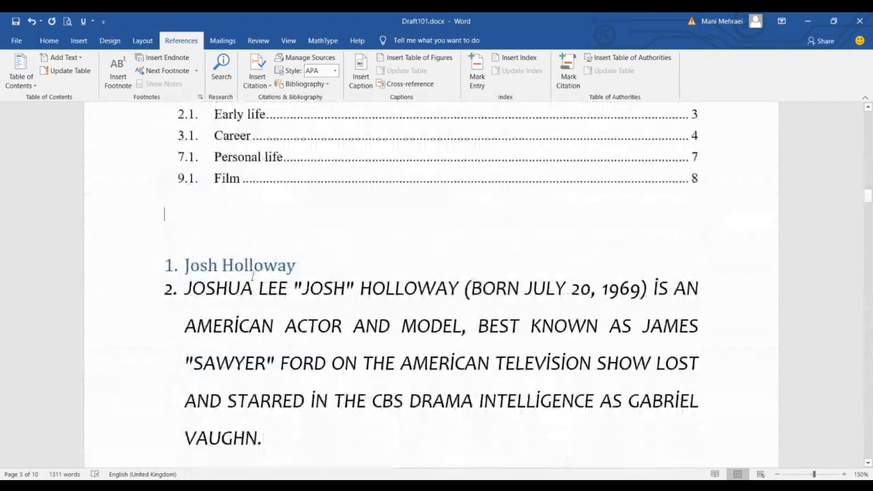
{"action": "scroll", "coordinate": [254, 291], "scroll_direction": "up", "scroll_amount": 1}
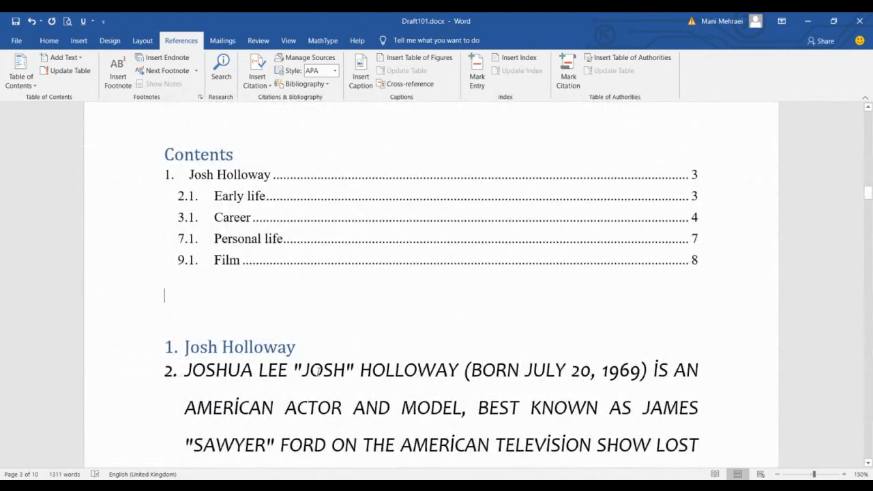
{"action": "scroll", "coordinate": [377, 261], "scroll_direction": "up", "scroll_amount": 5}
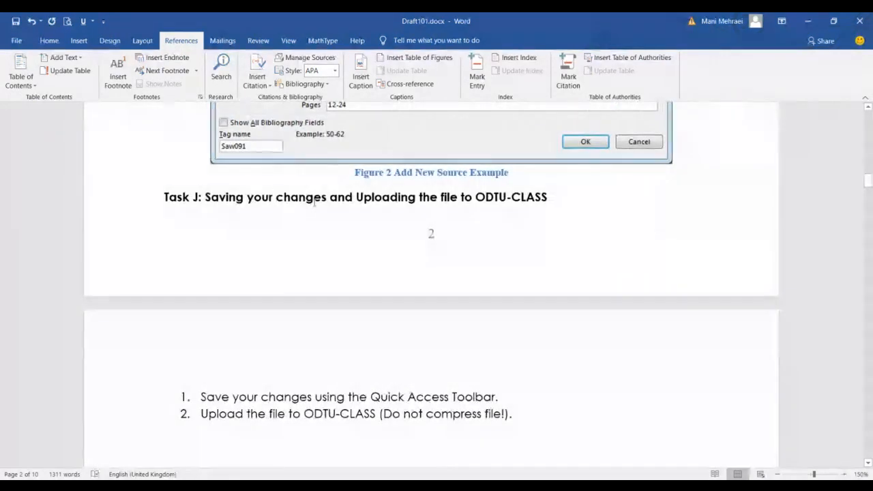
- Compare the Contents entries with the Josh Holloway and Early life headings in the article
{"action": "scroll", "coordinate": [312, 232], "scroll_direction": "down", "scroll_amount": 8}
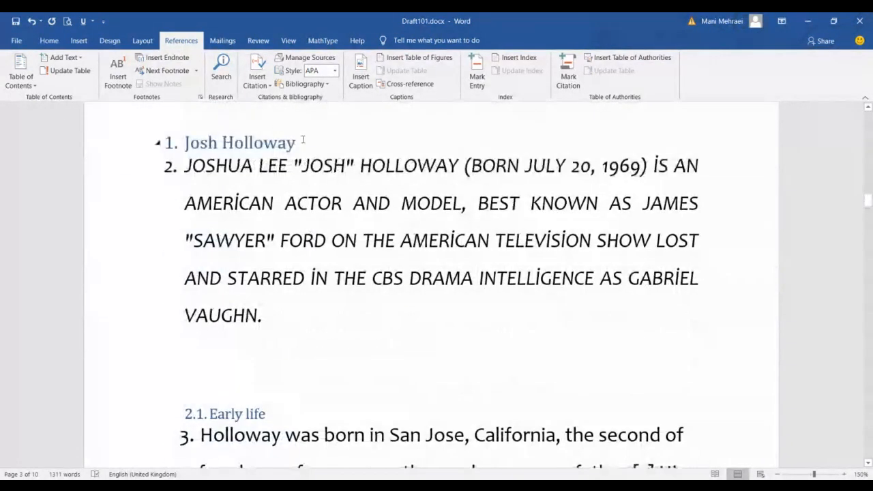
{"action": "left_click", "coordinate": [158, 143]}
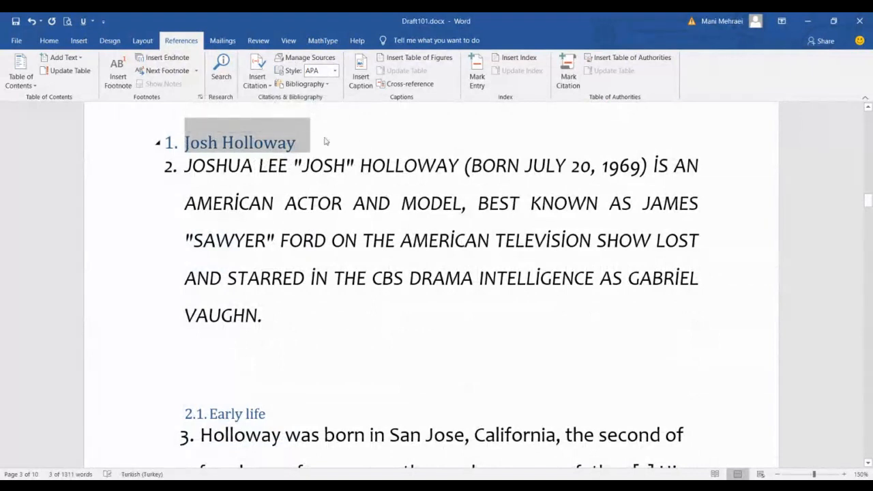
{"action": "scroll", "coordinate": [282, 143], "scroll_direction": "up", "scroll_amount": 4}
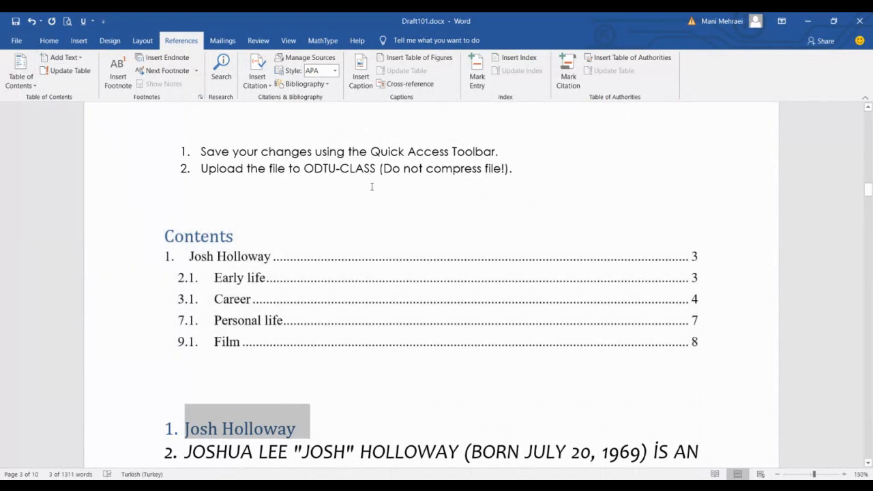
{"action": "scroll", "coordinate": [347, 304], "scroll_direction": "down", "scroll_amount": 3}
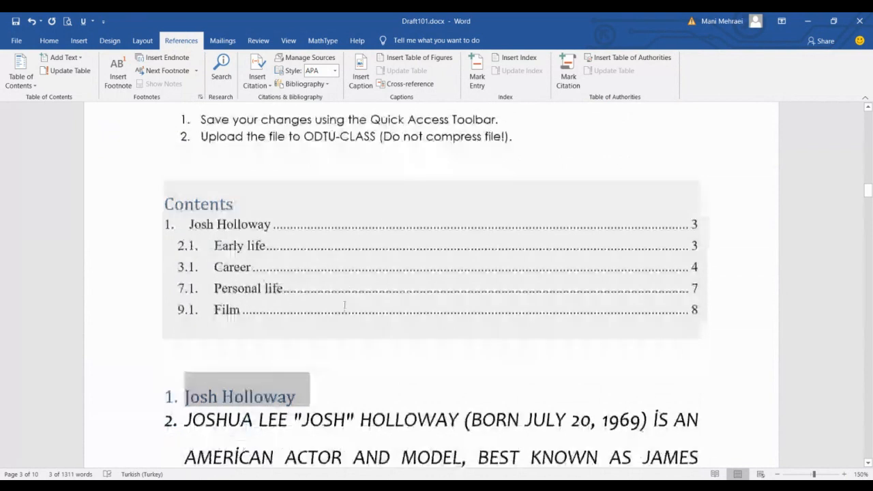
{"action": "scroll", "coordinate": [232, 241], "scroll_direction": "down", "scroll_amount": 5}
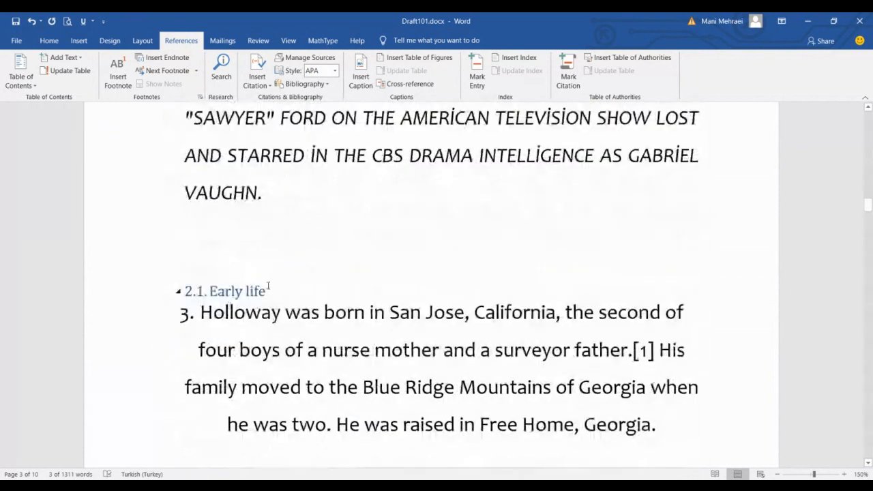
{"action": "scroll", "coordinate": [304, 273], "scroll_direction": "up", "scroll_amount": 9}
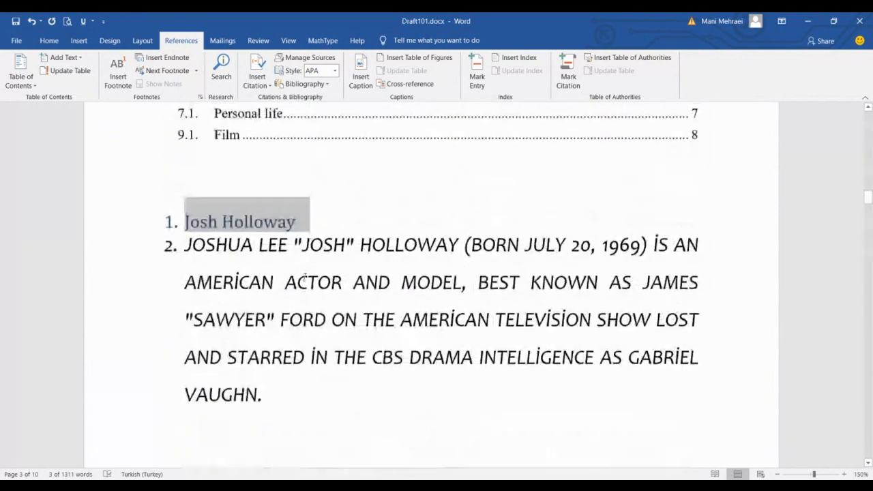
{"action": "scroll", "coordinate": [320, 301], "scroll_direction": "up", "scroll_amount": 1}
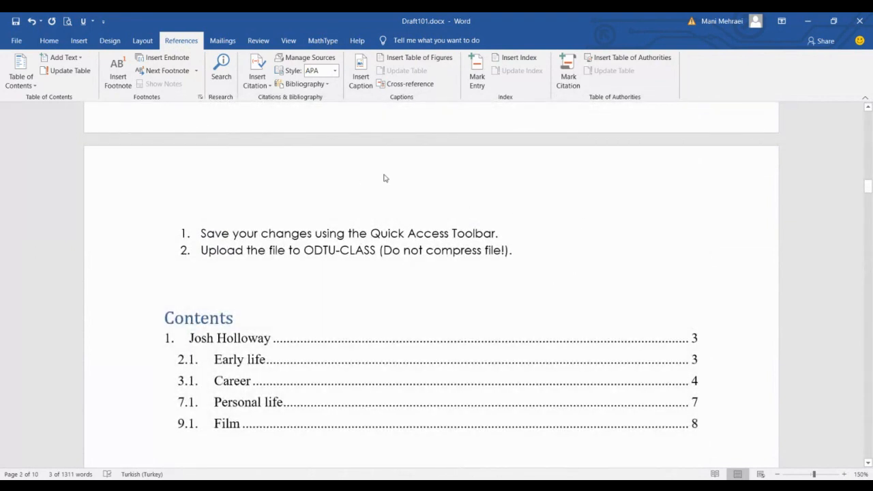
- Read the Task I instructions on creating a bibliography together with the source example in Figure 2
{"action": "scroll", "coordinate": [640, 341], "scroll_direction": "up", "scroll_amount": 4}
{"action": "scroll", "coordinate": [640, 342], "scroll_direction": "up", "scroll_amount": 12}
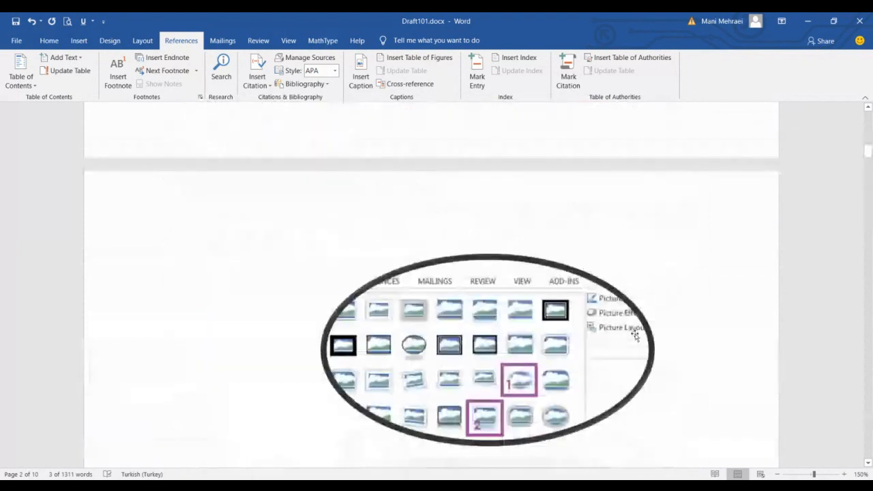
{"action": "scroll", "coordinate": [635, 328], "scroll_direction": "down", "scroll_amount": 4}
{"action": "scroll", "coordinate": [635, 328], "scroll_direction": "down", "scroll_amount": 6}
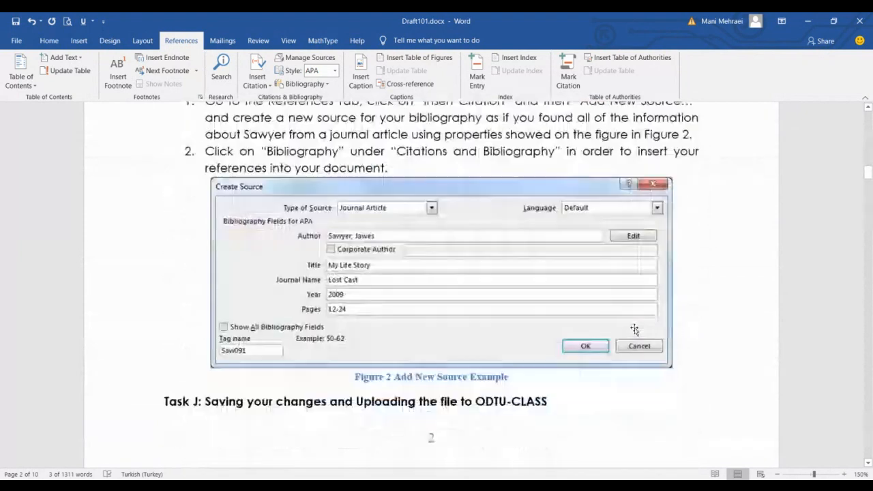
{"action": "scroll", "coordinate": [634, 329], "scroll_direction": "up", "scroll_amount": 2}
{"action": "scroll", "coordinate": [634, 329], "scroll_direction": "down", "scroll_amount": 1}
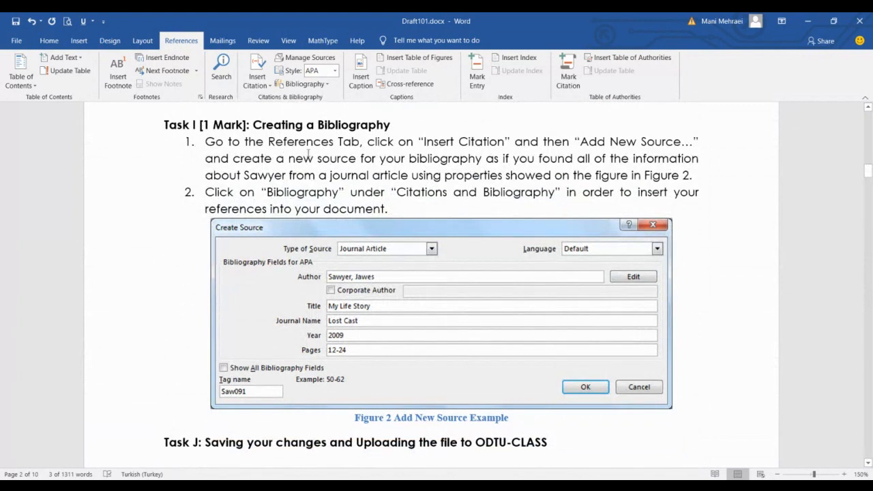
{"action": "scroll", "coordinate": [311, 153], "scroll_direction": "up", "scroll_amount": 3}
{"action": "scroll", "coordinate": [322, 157], "scroll_direction": "down", "scroll_amount": 2}
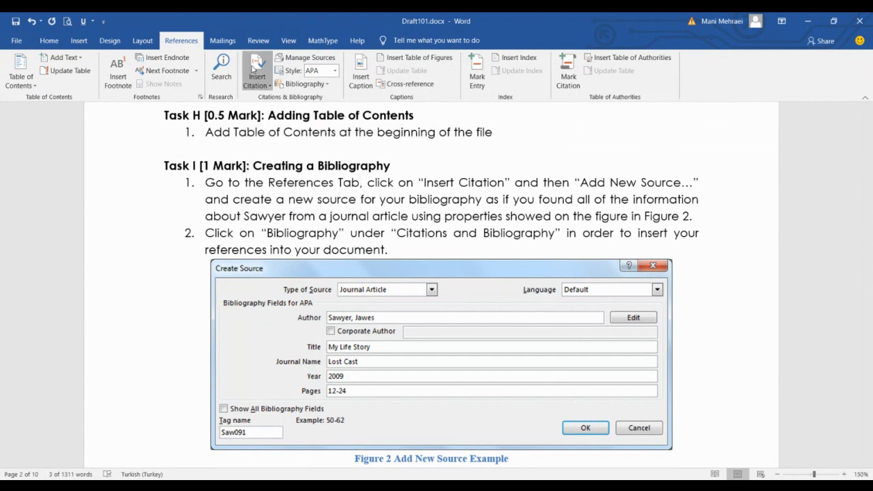
- Add a new citation source of type Journal Article and enter the author's surname
{"action": "left_click", "coordinate": [252, 68]}
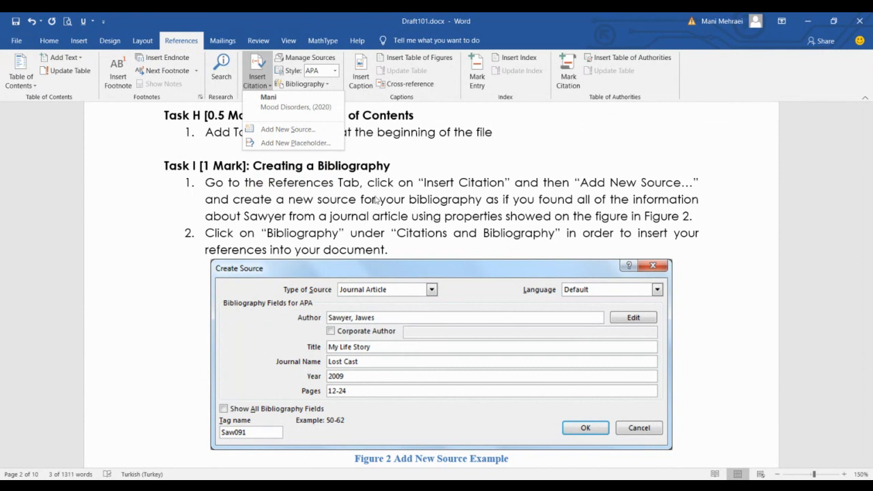
{"action": "left_click", "coordinate": [287, 129]}
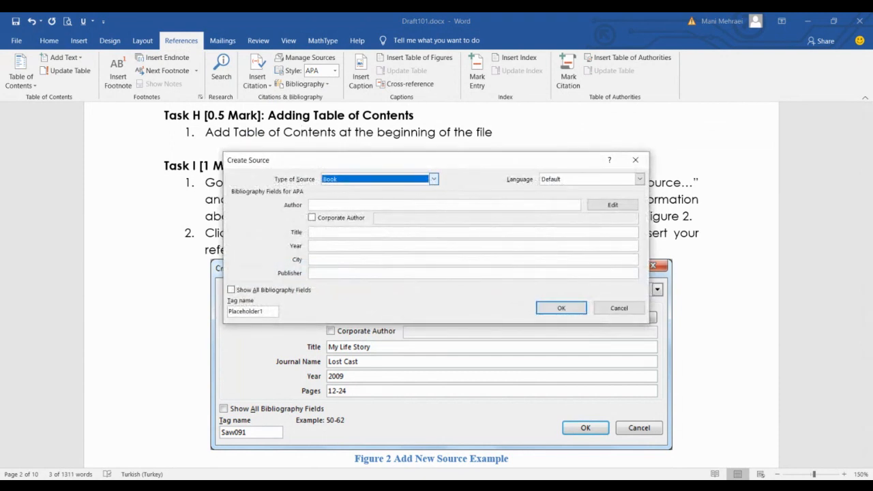
{"action": "left_click", "coordinate": [433, 178]}
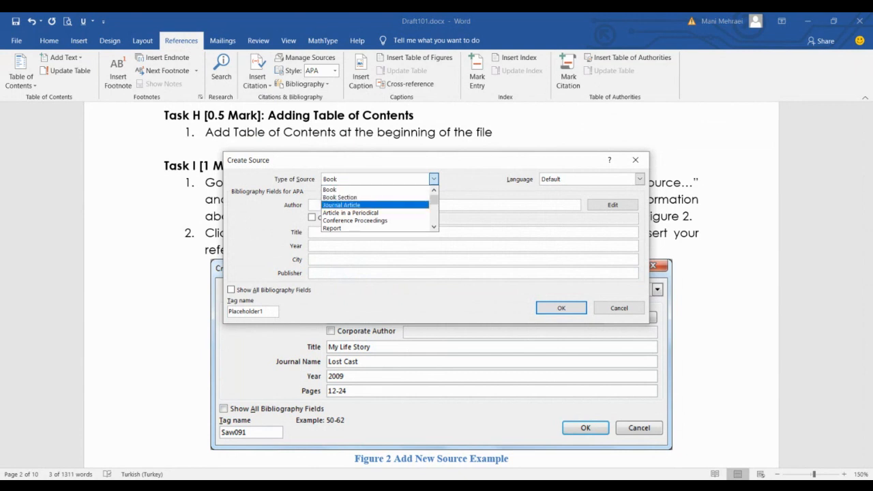
{"action": "left_click", "coordinate": [342, 205]}
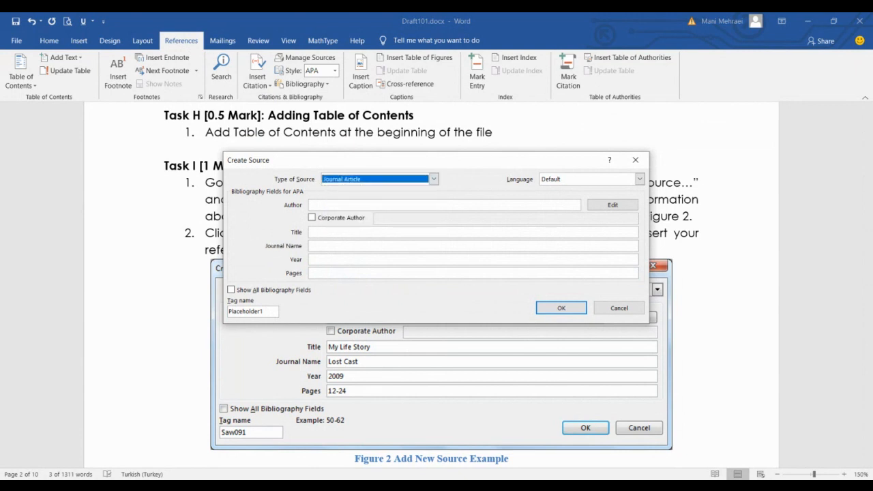
{"action": "left_click", "coordinate": [342, 205]}
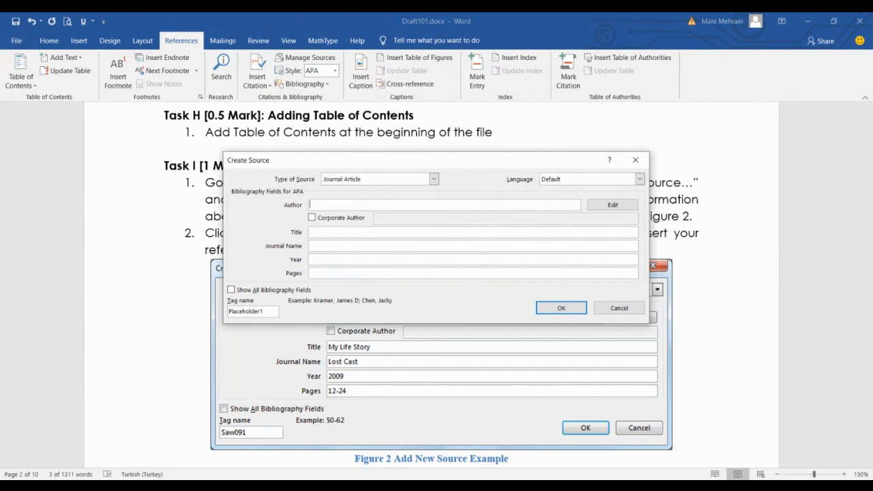
{"action": "type", "text": "Martines"}
- Set the source's title to "mood components" and its journal name to "journal of psychology"
{"action": "left_click", "coordinate": [311, 232]}
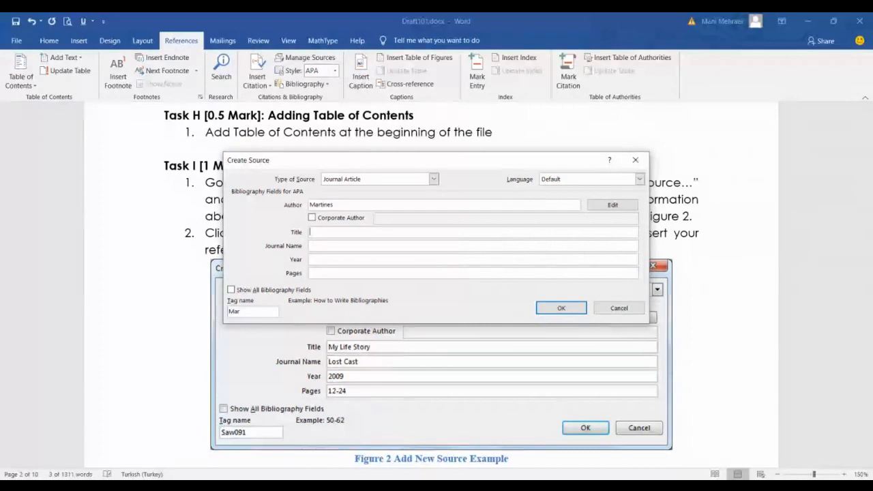
{"action": "type", "text": "mood com"}
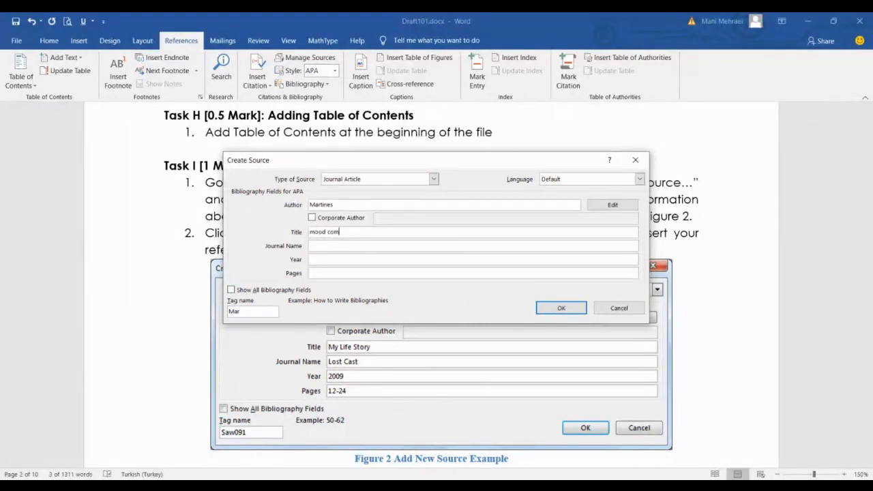
{"action": "type", "text": "ponents"}
{"action": "left_click", "coordinate": [310, 246]}
{"action": "type", "text": "jou"}
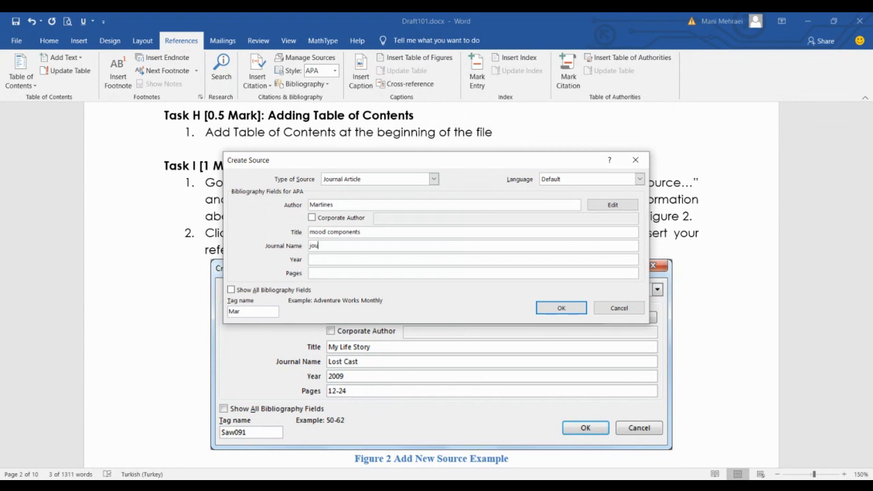
{"action": "type", "text": "rnal of psychology"}
- Set the source's year to 2019 and its pages to 15-20, and save the source
{"action": "left_click", "coordinate": [310, 259]}
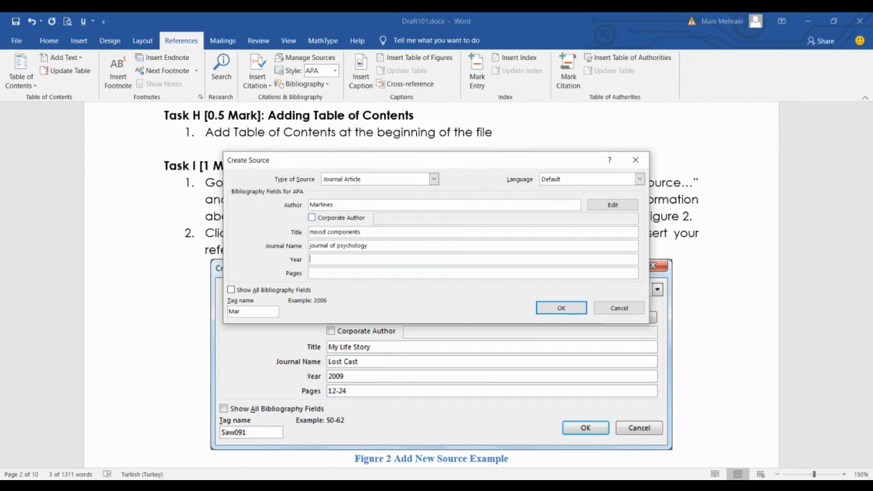
{"action": "type", "text": "2019"}
{"action": "left_click", "coordinate": [311, 273]}
{"action": "type", "text": "15-60"}
{"action": "key", "text": "shift+Left"}
{"action": "key", "text": "shift+Left"}
{"action": "type", "text": "20"}
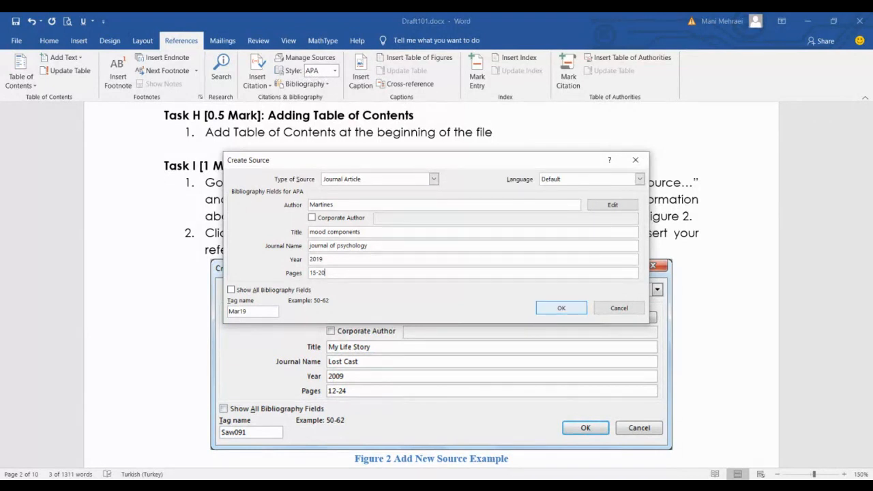
{"action": "left_click", "coordinate": [561, 307]}
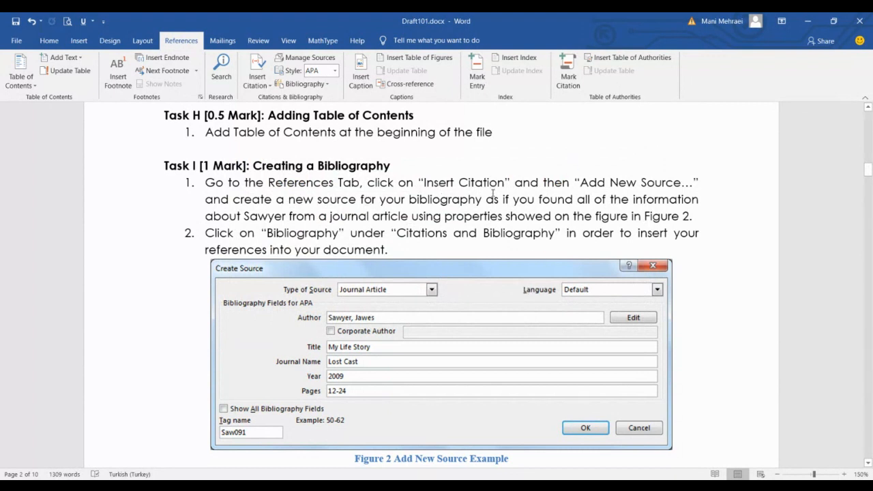
- Review the second Task I instruction and the built-in bibliography layouts without inserting one
{"action": "scroll", "coordinate": [472, 217], "scroll_direction": "down", "scroll_amount": 3}
{"action": "scroll", "coordinate": [471, 219], "scroll_direction": "up", "scroll_amount": 2}
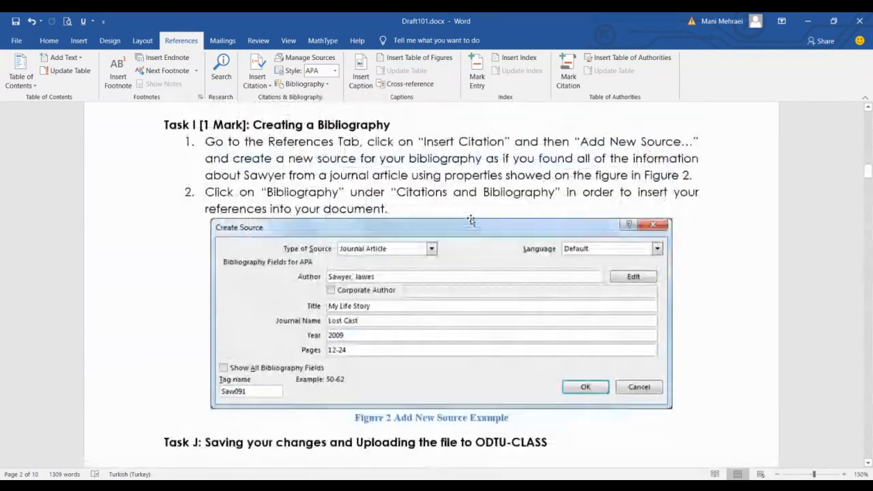
{"action": "scroll", "coordinate": [471, 218], "scroll_direction": "down", "scroll_amount": 1}
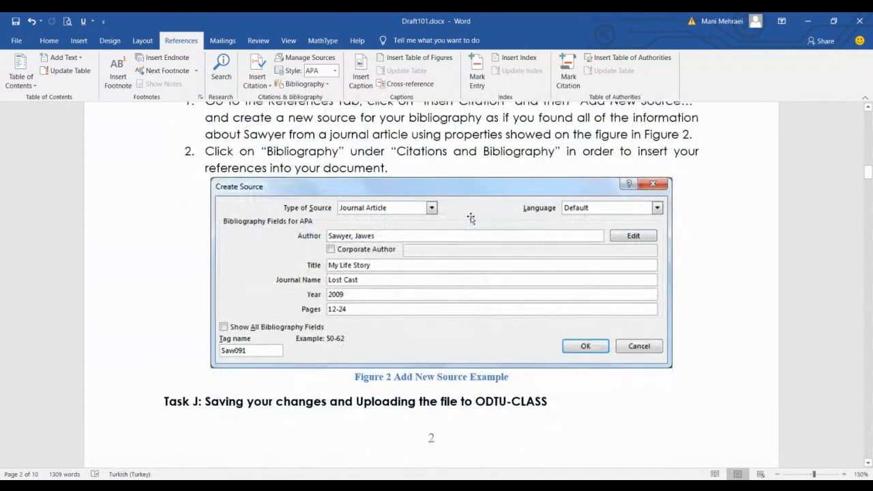
{"action": "scroll", "coordinate": [470, 218], "scroll_direction": "up", "scroll_amount": 1}
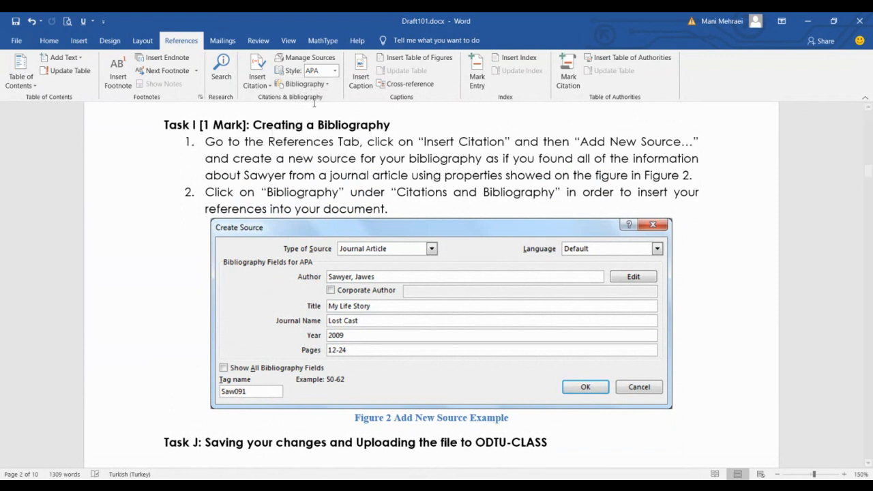
{"action": "left_click", "coordinate": [329, 84]}
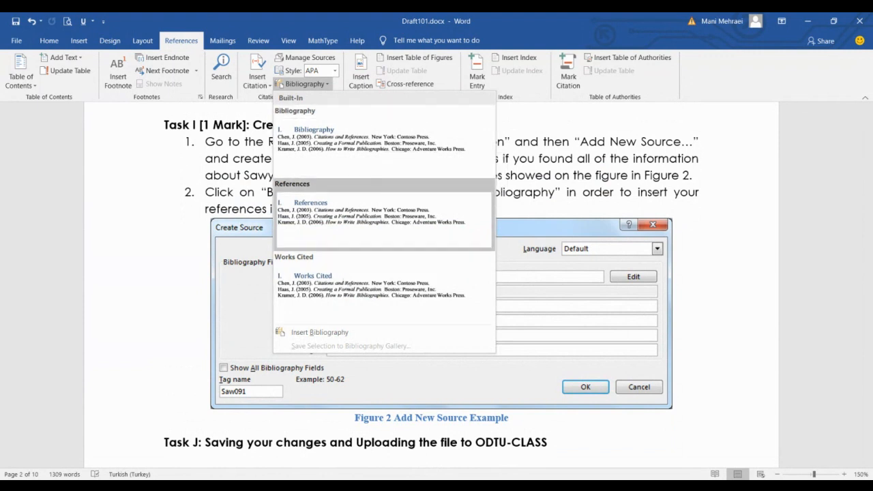
{"action": "left_click", "coordinate": [712, 229]}
- Insert the built-in References bibliography on the empty line below the film table near the article's end
{"action": "scroll", "coordinate": [684, 261], "scroll_direction": "down", "scroll_amount": 20}
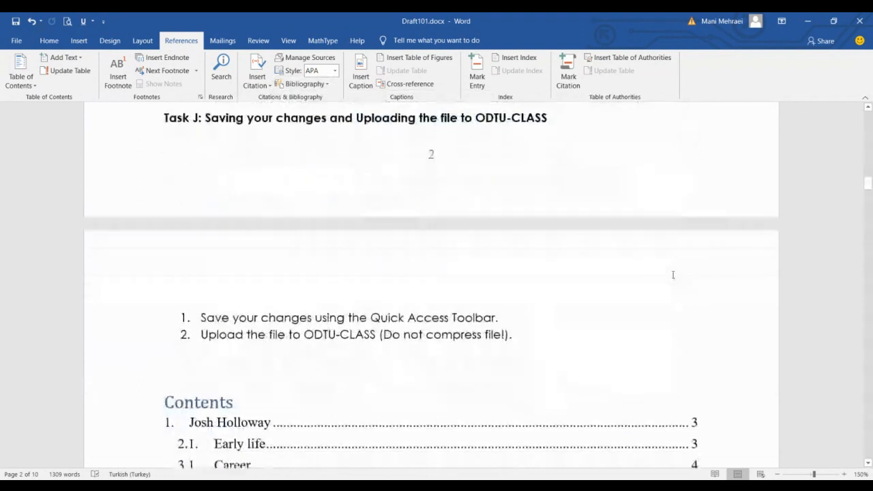
{"action": "scroll", "coordinate": [668, 292], "scroll_direction": "down", "scroll_amount": 12}
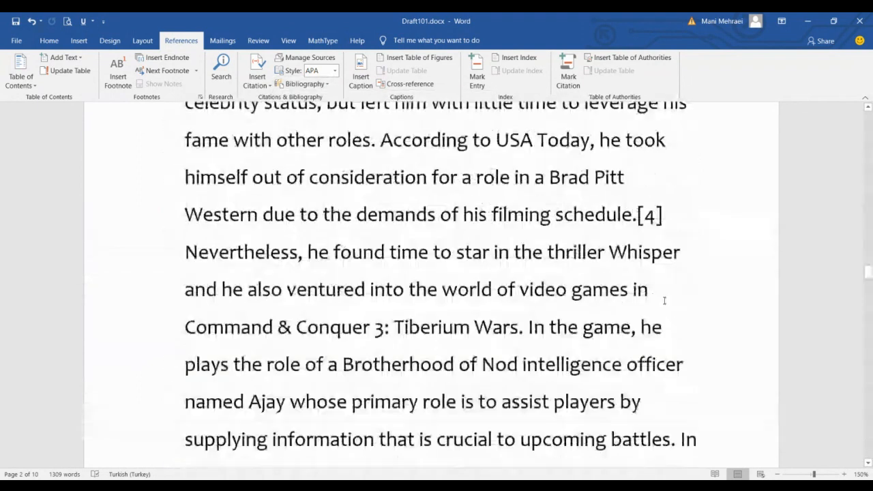
{"action": "left_click_drag", "start_coordinate": [868, 290], "coordinate": [869, 423]}
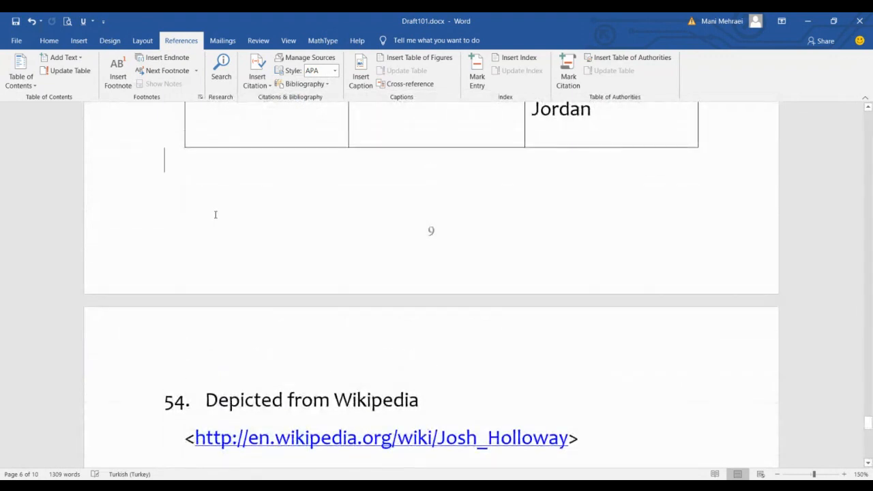
{"action": "scroll", "coordinate": [331, 236], "scroll_direction": "up", "scroll_amount": 9}
{"action": "left_click", "coordinate": [304, 83]}
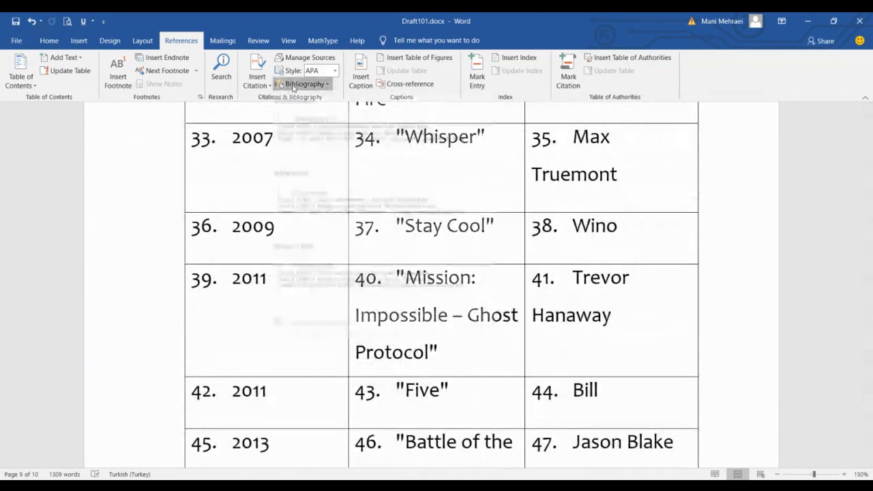
{"action": "left_click", "coordinate": [335, 207]}
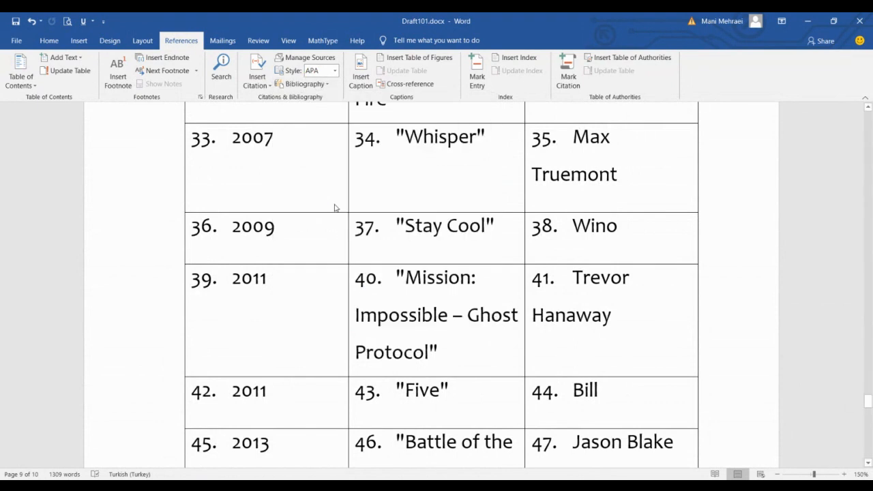
- Check the inserted References list by selecting its source entries
{"action": "scroll", "coordinate": [294, 209], "scroll_direction": "up", "scroll_amount": 2}
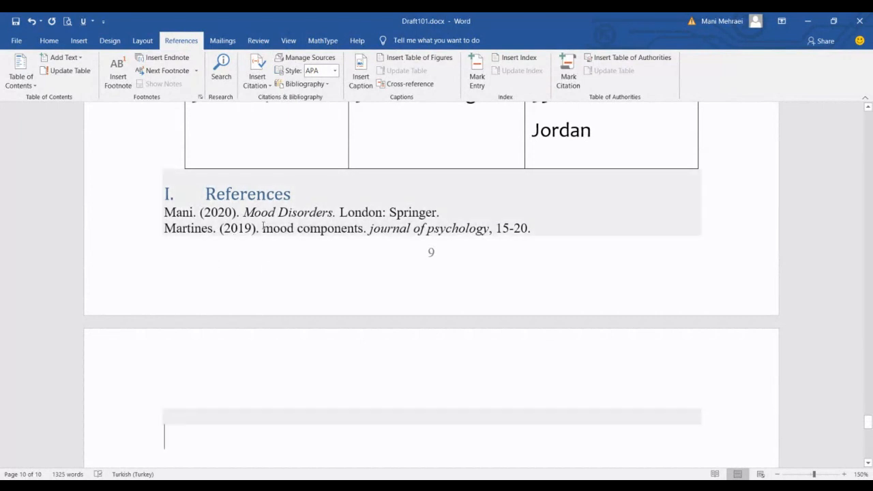
{"action": "left_click", "coordinate": [492, 228]}
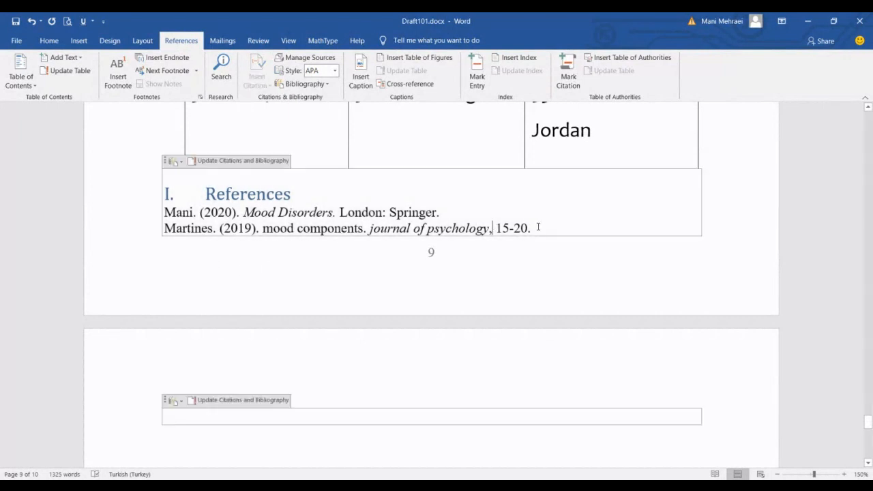
{"action": "left_click_drag", "start_coordinate": [538, 227], "coordinate": [170, 226]}
- Replace the [14] marker after "the guitar." with a citation of the 2019 "mood components" source
{"action": "scroll", "coordinate": [294, 234], "scroll_direction": "up", "scroll_amount": 4}
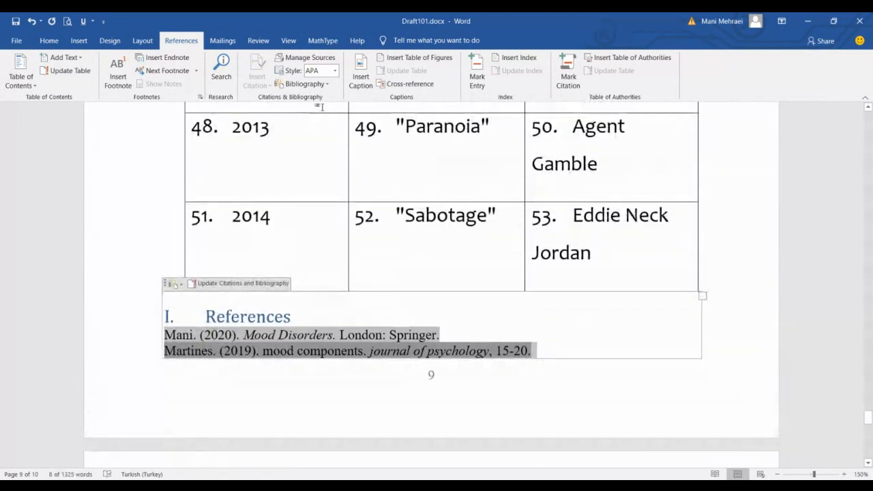
{"action": "scroll", "coordinate": [607, 266], "scroll_direction": "up", "scroll_amount": 10}
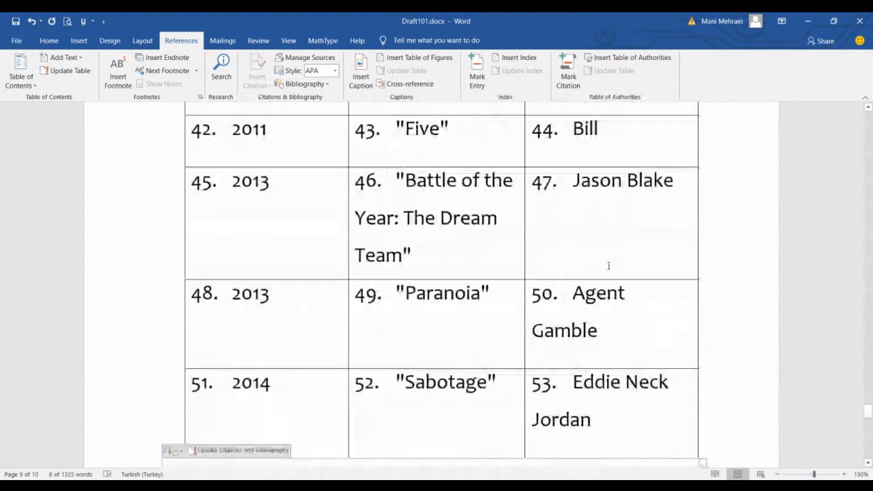
{"action": "scroll", "coordinate": [607, 272], "scroll_direction": "up", "scroll_amount": 10}
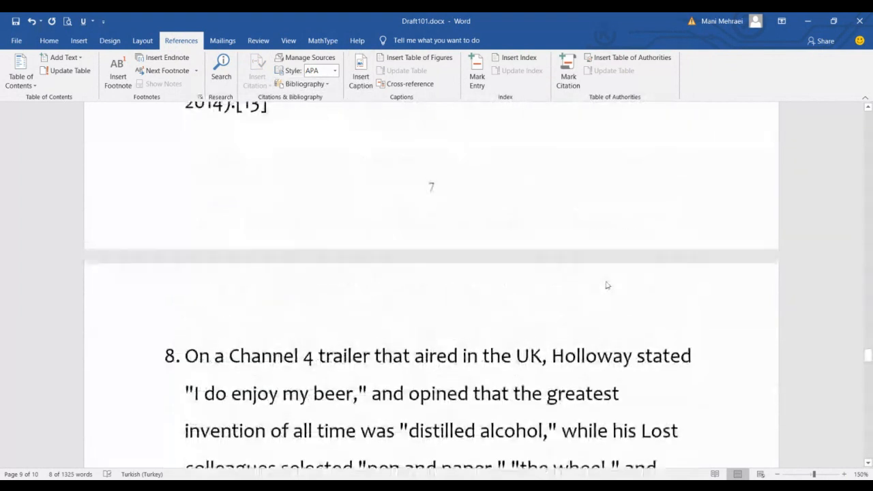
{"action": "scroll", "coordinate": [607, 284], "scroll_direction": "down", "scroll_amount": 3}
{"action": "left_click", "coordinate": [290, 300]}
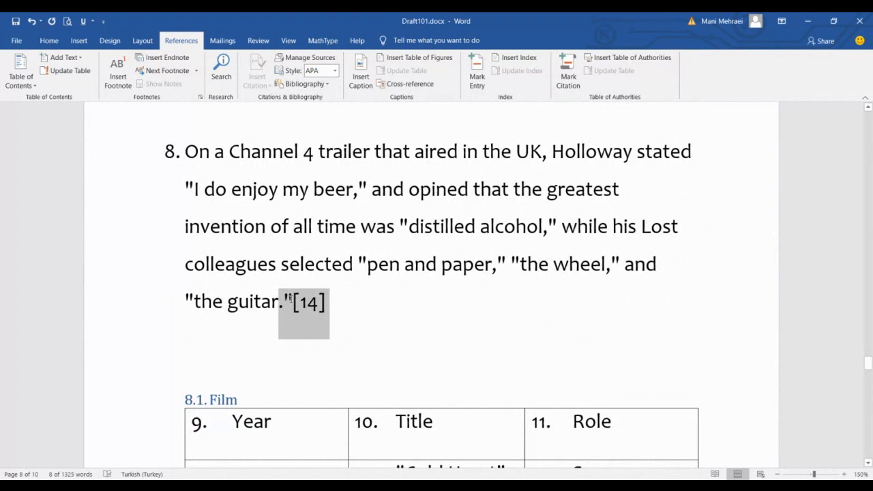
{"action": "left_click_drag", "start_coordinate": [294, 301], "coordinate": [297, 301]}
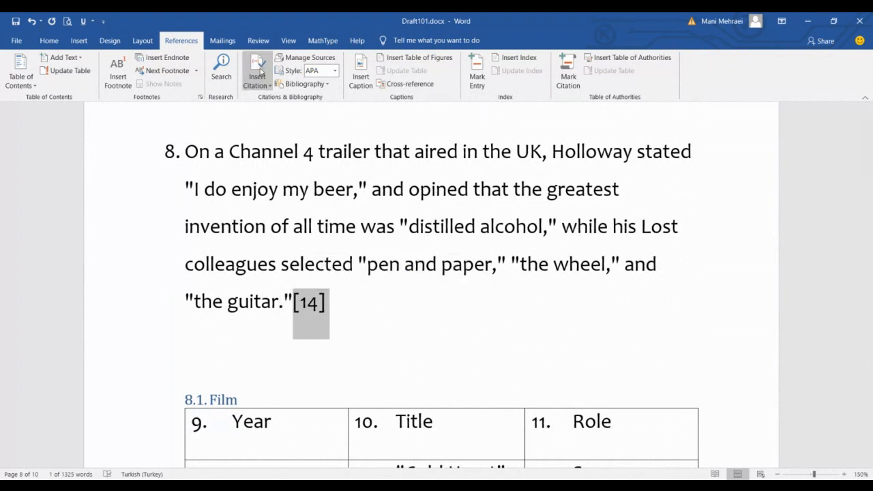
{"action": "left_click", "coordinate": [266, 83]}
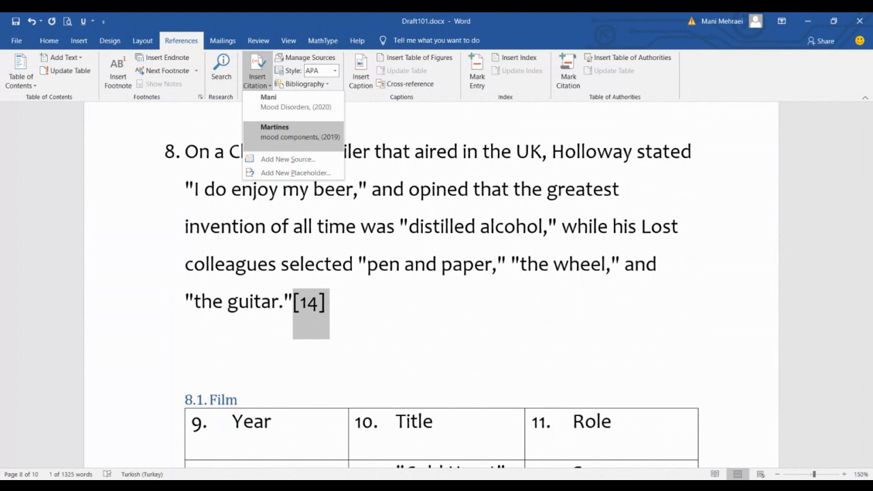
{"action": "left_click", "coordinate": [287, 132]}
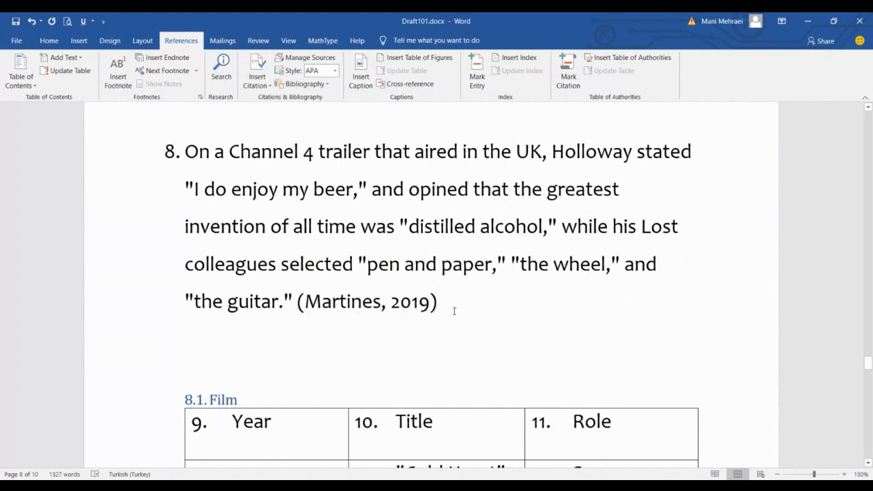
- Go back to the Task J instructions on saving and uploading, and select the "Do not compress file!" note
{"action": "scroll", "coordinate": [733, 379], "scroll_direction": "up", "scroll_amount": 5}
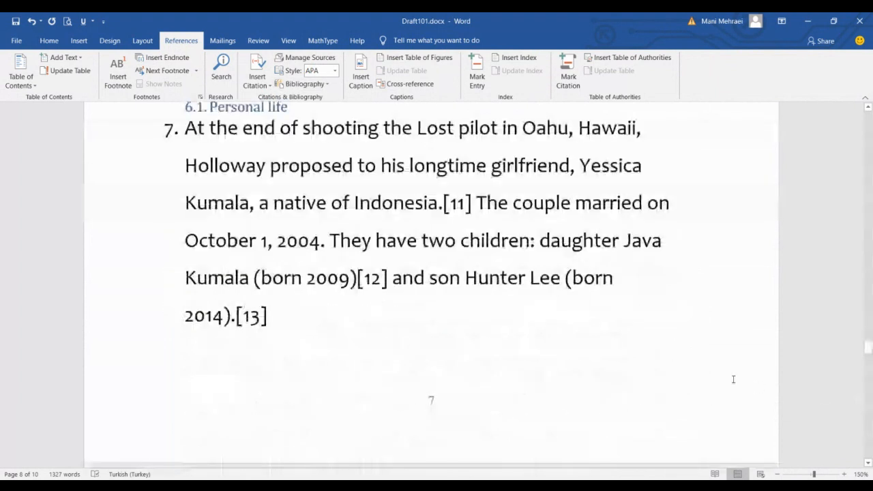
{"action": "left_click_drag", "start_coordinate": [867, 347], "coordinate": [851, 173]}
{"action": "scroll", "coordinate": [709, 239], "scroll_direction": "up", "scroll_amount": 3}
{"action": "scroll", "coordinate": [709, 240], "scroll_direction": "down", "scroll_amount": 4}
{"action": "scroll", "coordinate": [709, 241], "scroll_direction": "up", "scroll_amount": 1}
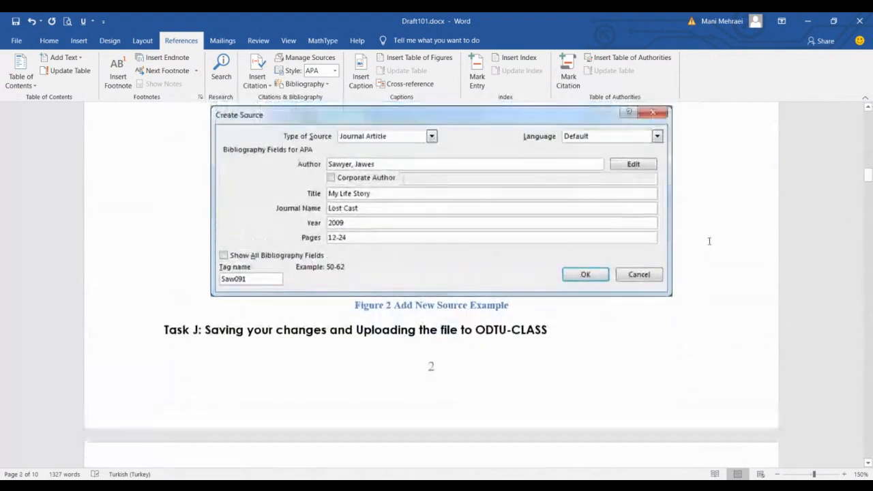
{"action": "scroll", "coordinate": [710, 240], "scroll_direction": "up", "scroll_amount": 8}
{"action": "scroll", "coordinate": [709, 243], "scroll_direction": "down", "scroll_amount": 10}
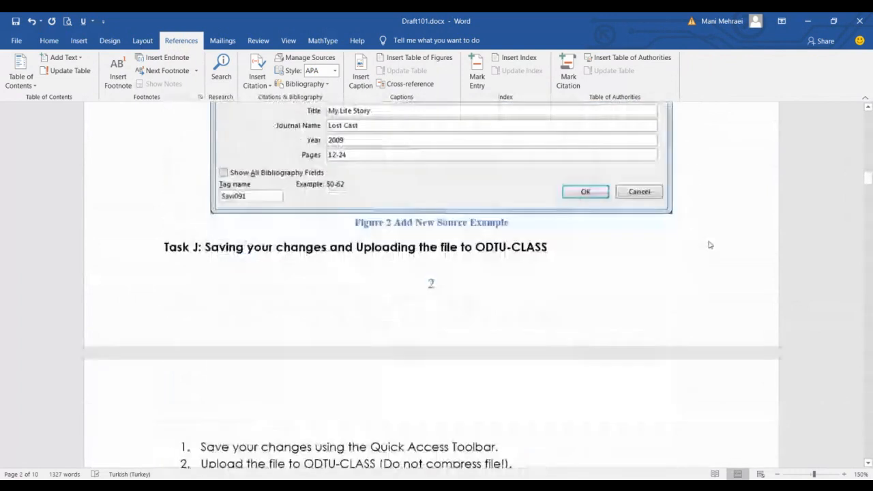
{"action": "scroll", "coordinate": [710, 244], "scroll_direction": "down", "scroll_amount": 5}
{"action": "scroll", "coordinate": [708, 242], "scroll_direction": "up", "scroll_amount": 1}
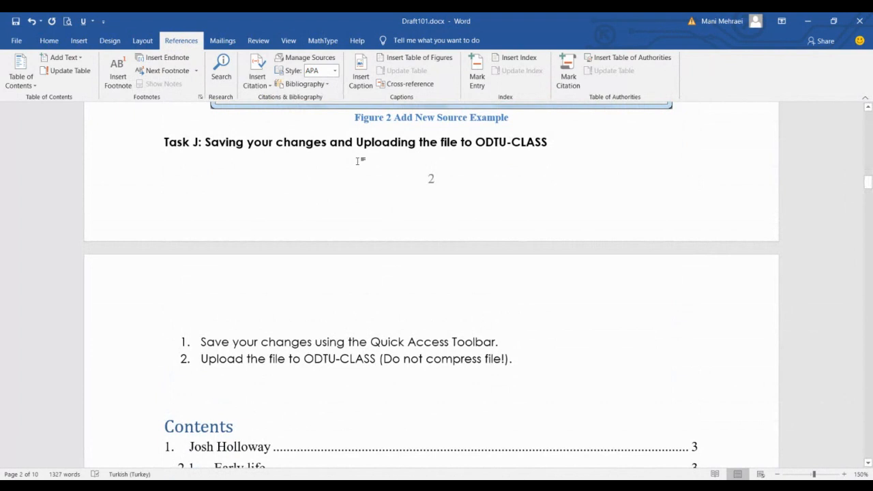
{"action": "scroll", "coordinate": [277, 266], "scroll_direction": "down", "scroll_amount": 1}
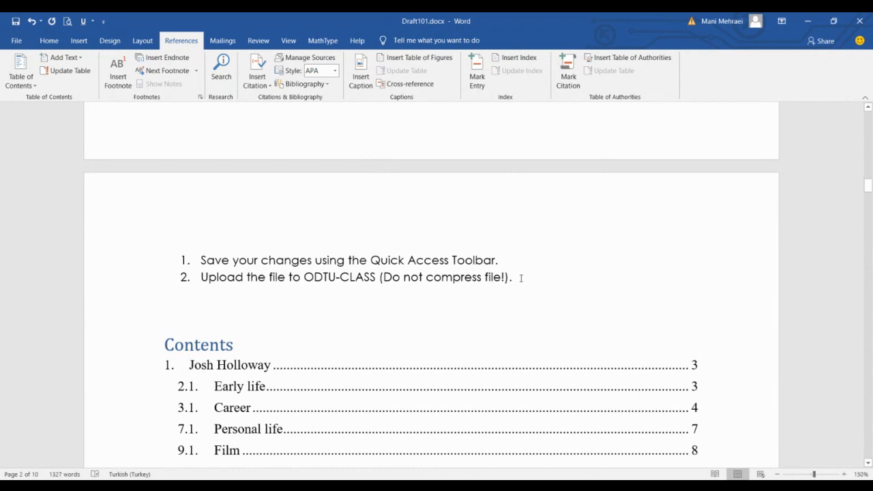
{"action": "left_click_drag", "start_coordinate": [515, 278], "coordinate": [382, 277]}
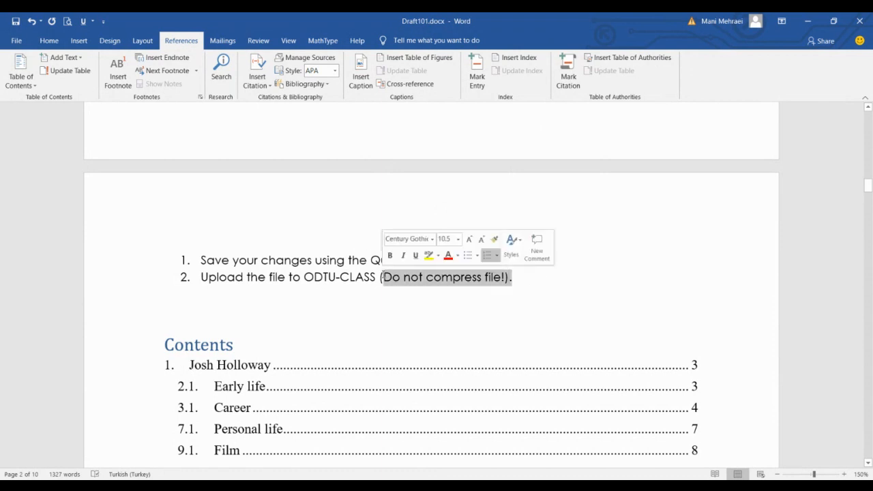